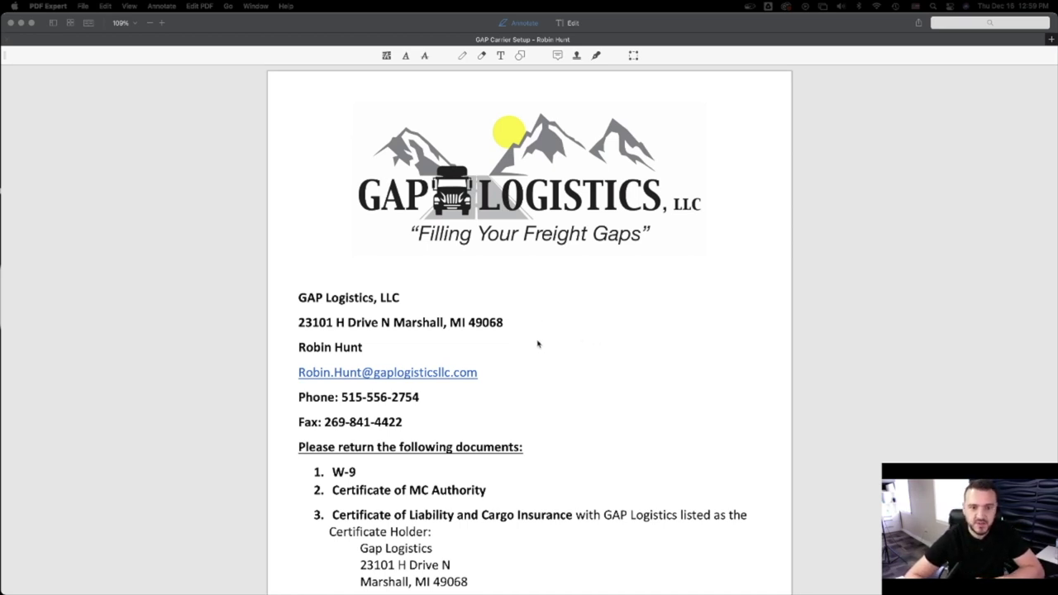
# Step: Scroll down the first page, briefly selecting and then deselecting the opening words of item 3
pyautogui.scroll(-1, 533, 344)
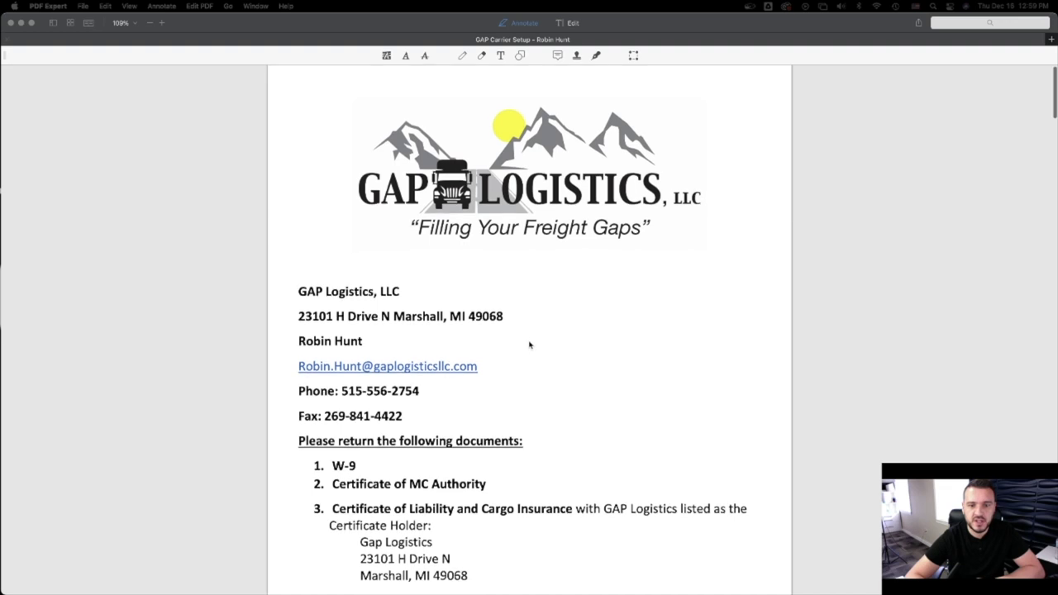
pyautogui.scroll(-2, 534, 346)
pyautogui.scroll(-1, 527, 347)
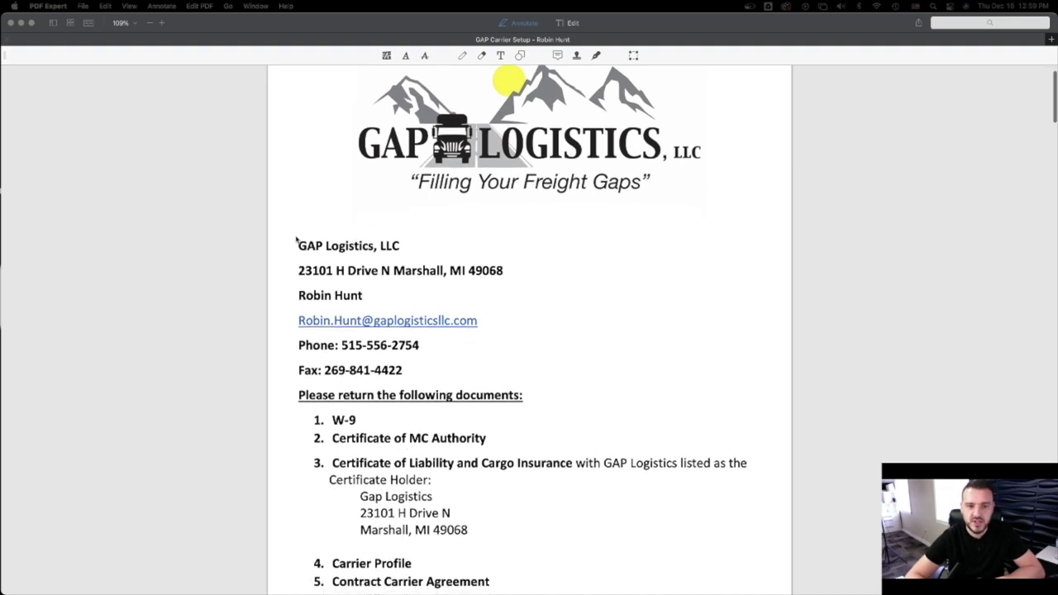
pyautogui.scroll(-3, 367, 384)
pyautogui.scroll(-4, 367, 384)
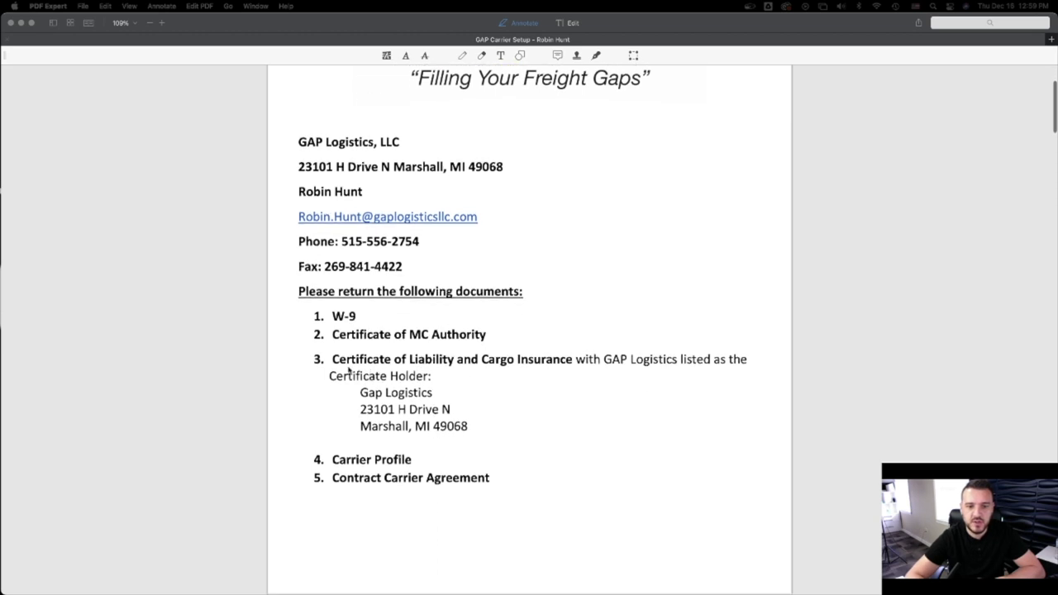
pyautogui.click(358, 360)
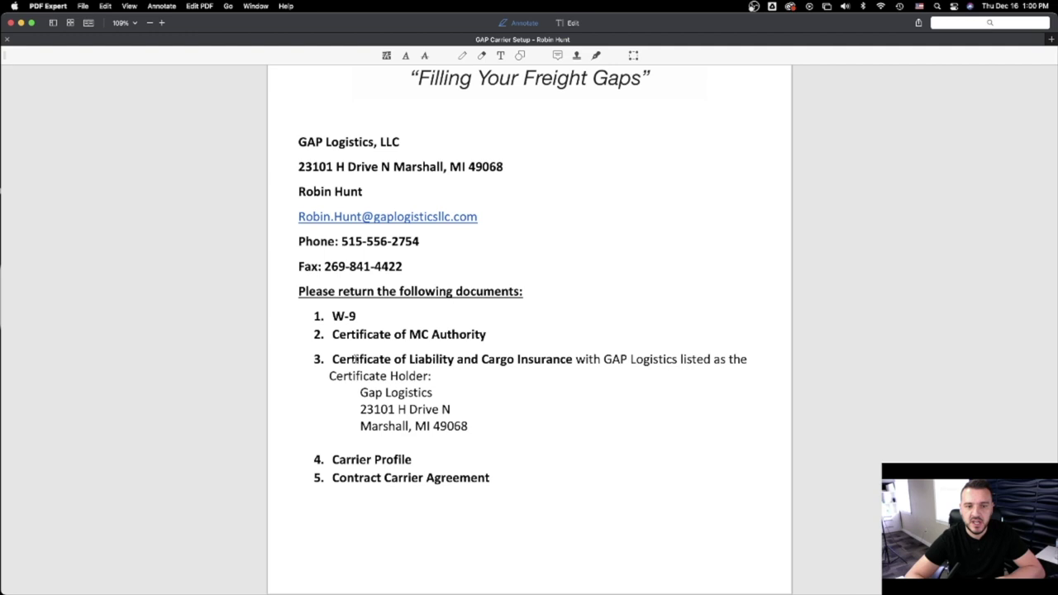
pyautogui.moveTo(332, 361); pyautogui.dragTo(476, 369)
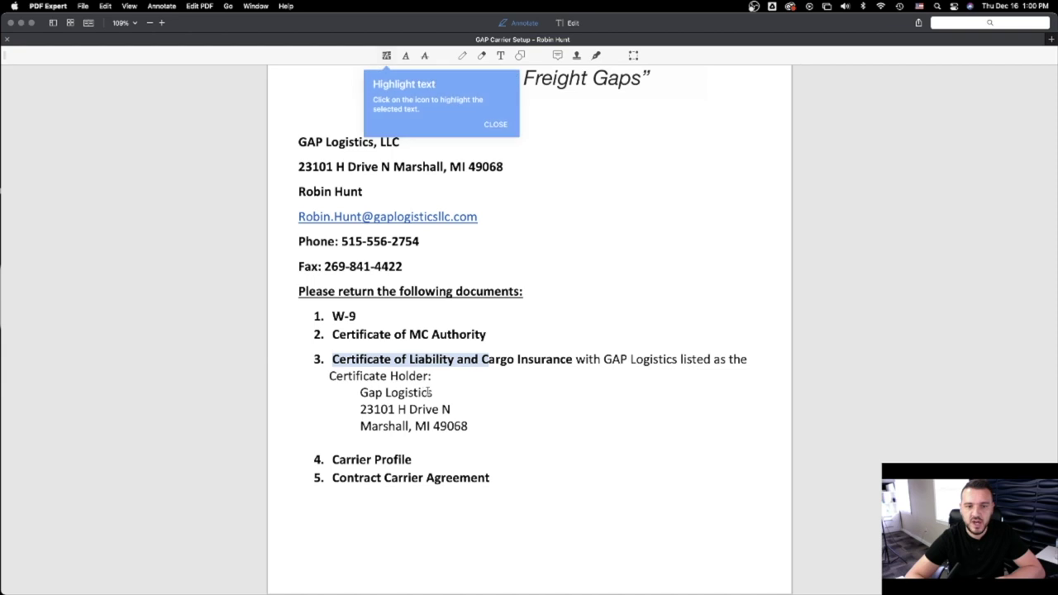
pyautogui.click(543, 365)
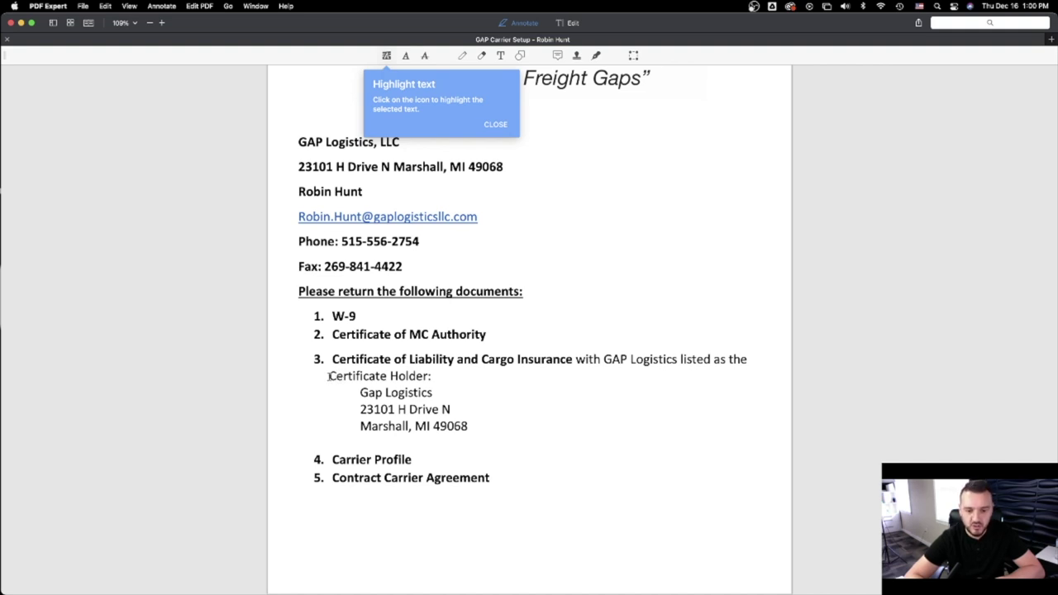
# Step: Scroll to the second page's carrier information form and dismiss the Highlight text tip
pyautogui.scroll(-2, 445, 398)
pyautogui.scroll(-10, 445, 398)
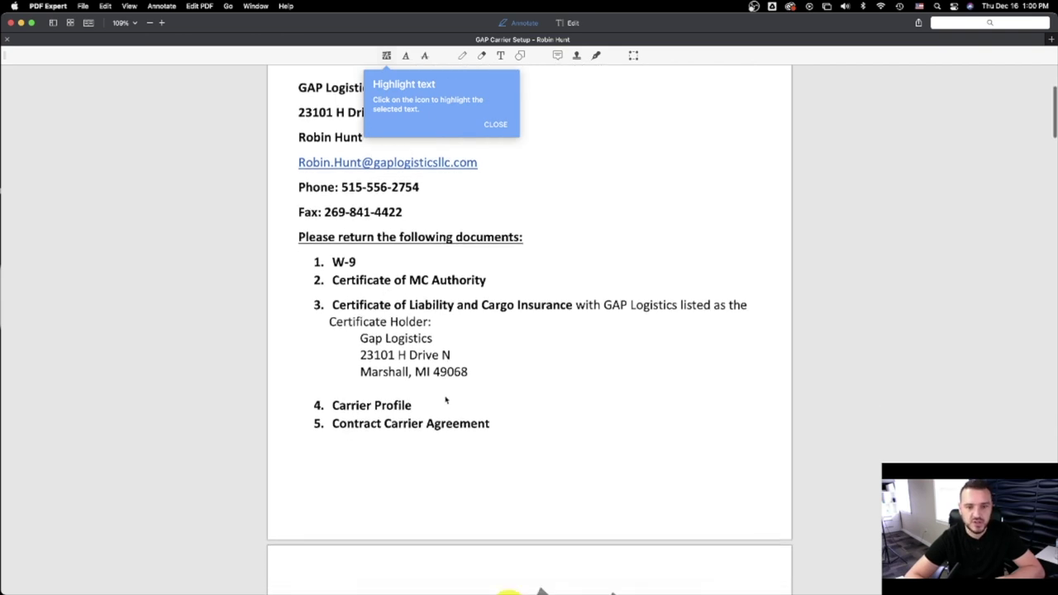
pyautogui.scroll(-8, 450, 399)
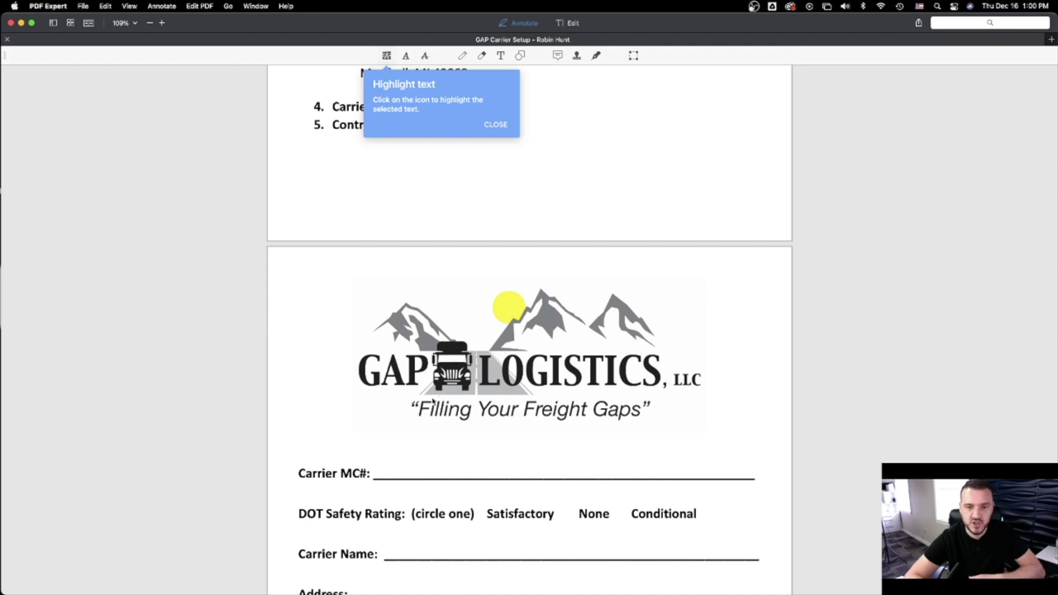
pyautogui.scroll(-3, 430, 403)
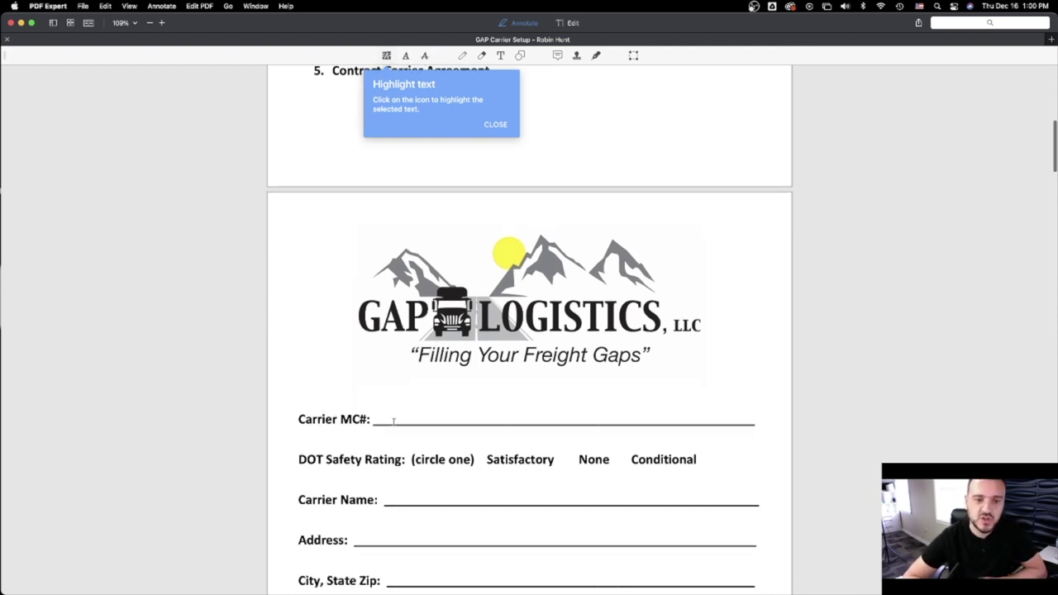
pyautogui.scroll(-4, 397, 416)
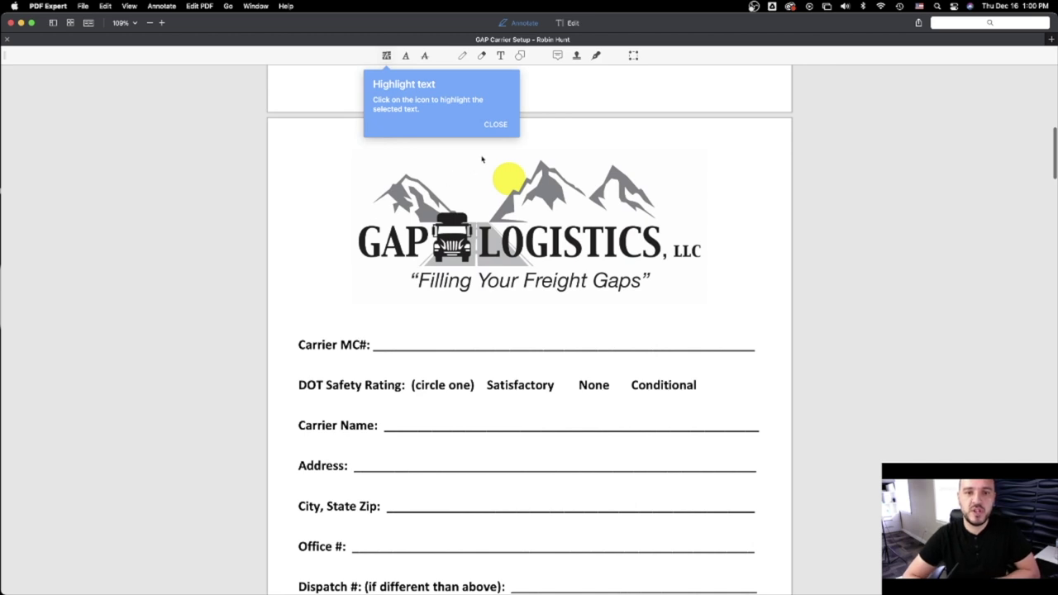
pyautogui.click(496, 127)
pyautogui.scroll(-3, 397, 331)
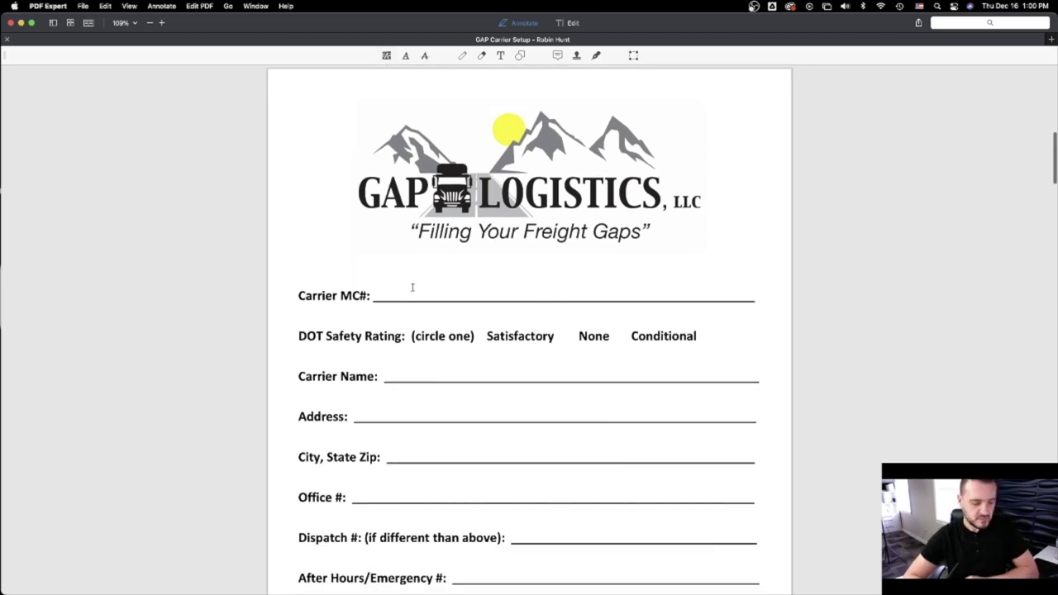
# Step: Test the Text tool with a trial '11' on the Carrier MC# line, then undo it
pyautogui.click(501, 55)
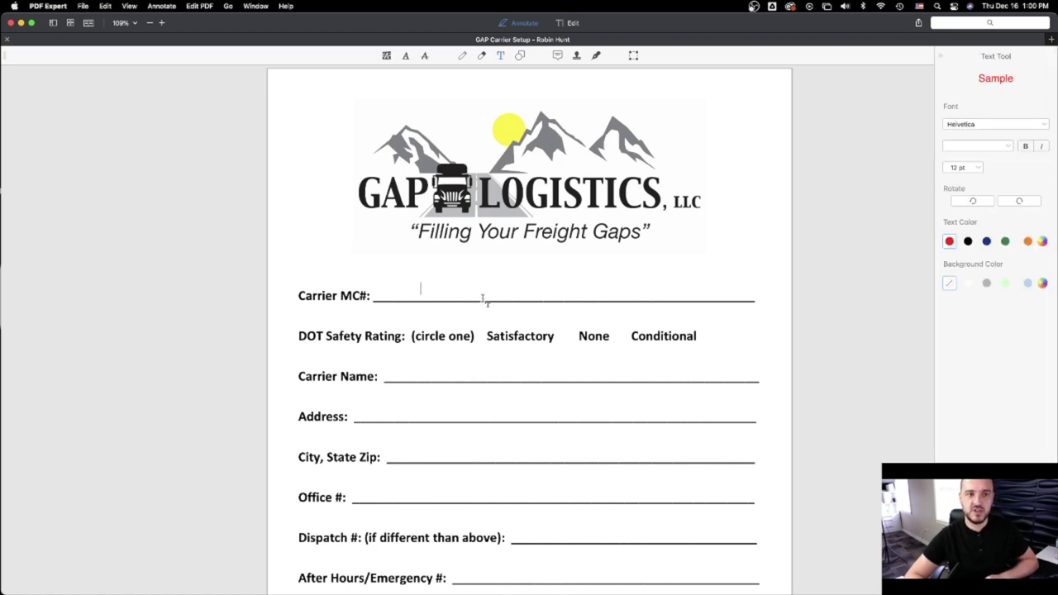
pyautogui.click(420, 291)
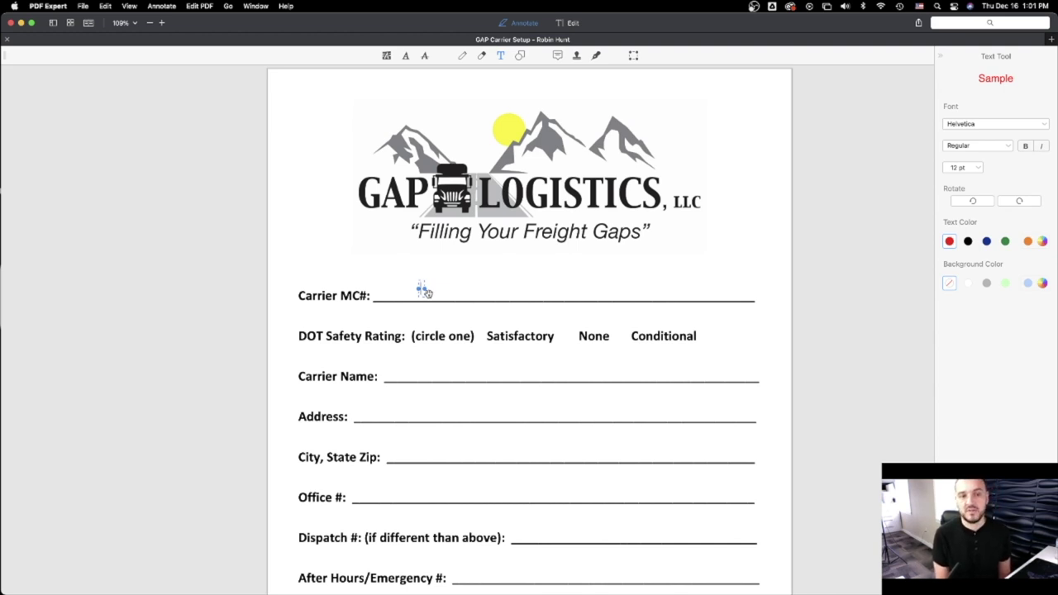
pyautogui.write('11')
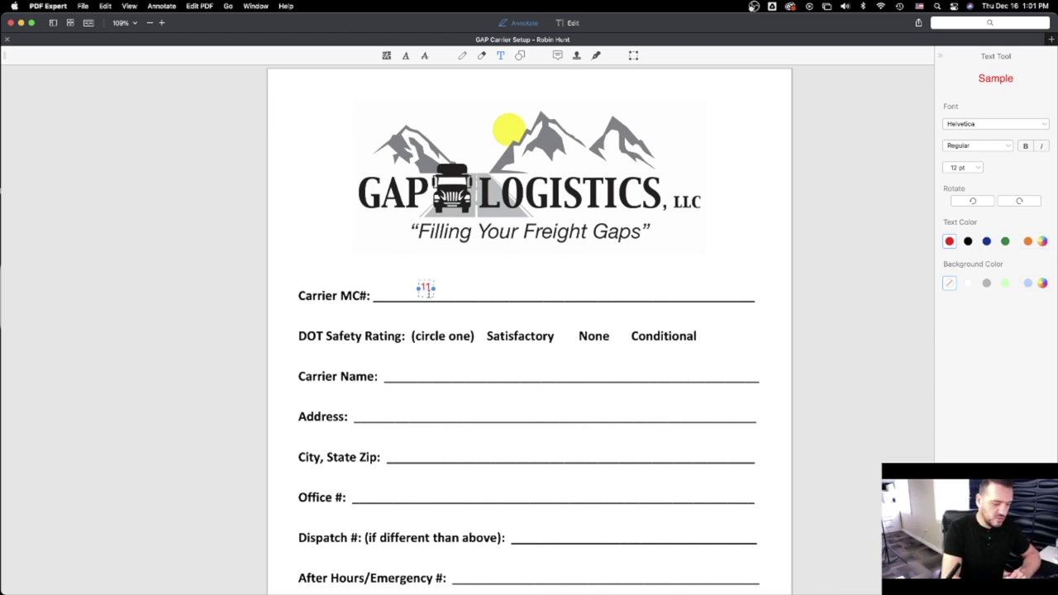
pyautogui.press('Escape')
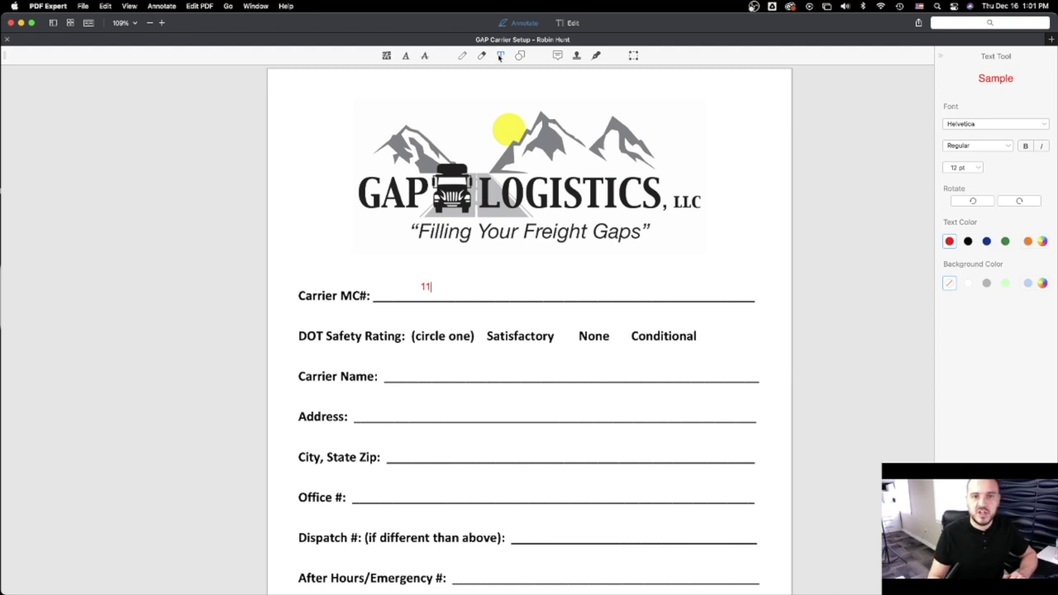
pyautogui.press('super+z')
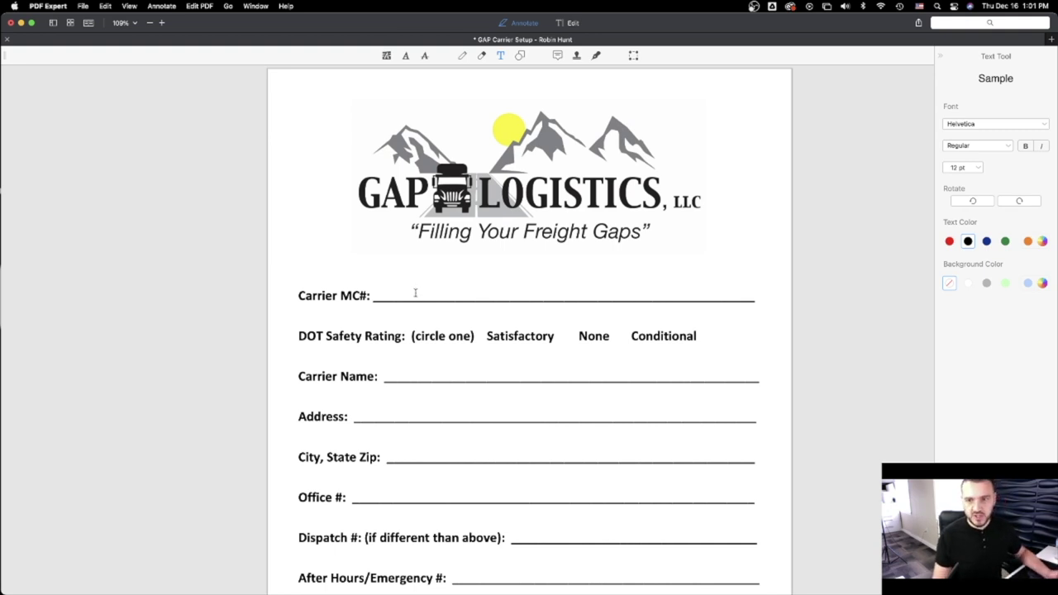
# Step: Type the carrier's MC number on the Carrier MC# line in black text
pyautogui.click(415, 293)
pyautogui.write('1235555')
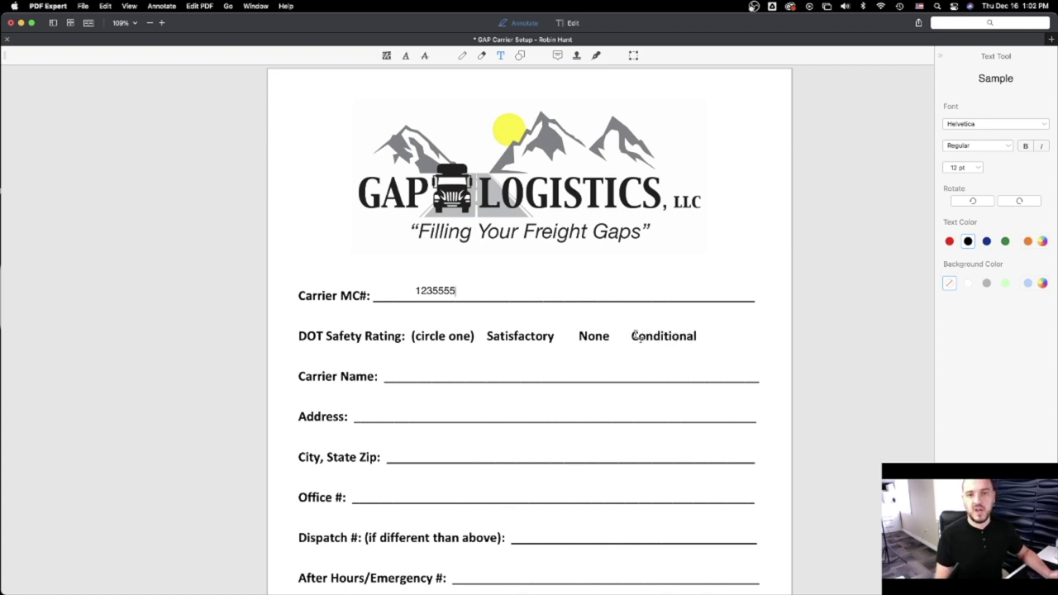
# Step: Circle 'None' under DOT Safety Rating with the red freehand pen
pyautogui.click(462, 55)
pyautogui.moveTo(577, 317)
pyautogui.mouseDown()
pyautogui.moveTo(620, 357)
pyautogui.moveTo(591, 318)
pyautogui.mouseUp()
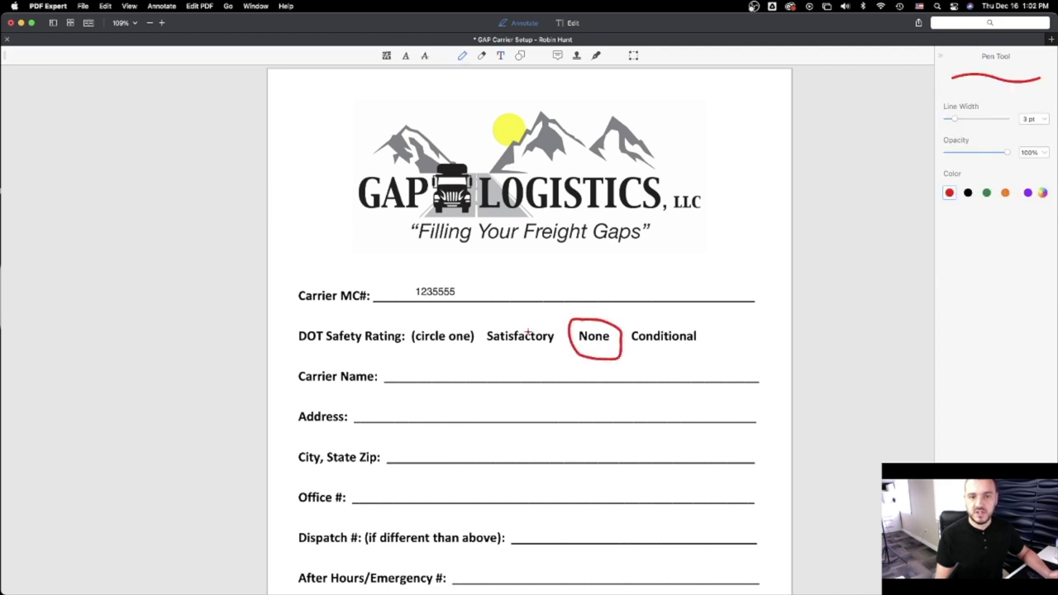
pyautogui.scroll(-1, 529, 326)
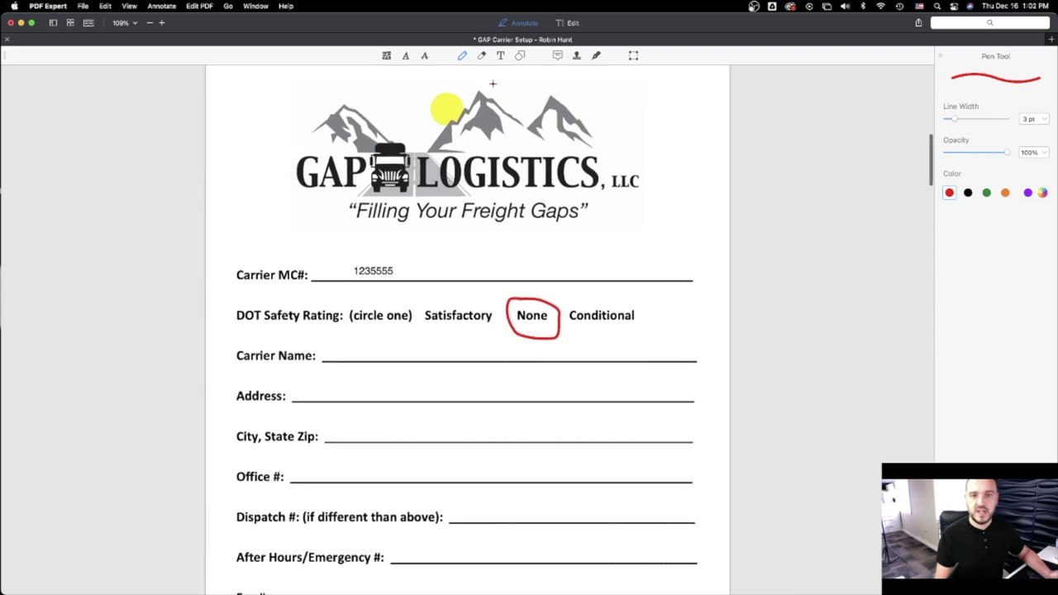
# Step: Draw a red rectangle around 'Conditional', then delete it
pyautogui.click(520, 55)
pyautogui.moveTo(570, 300)
pyautogui.mouseDown()
pyautogui.moveTo(701, 354)
pyautogui.moveTo(654, 342)
pyautogui.moveTo(664, 340)
pyautogui.mouseUp()
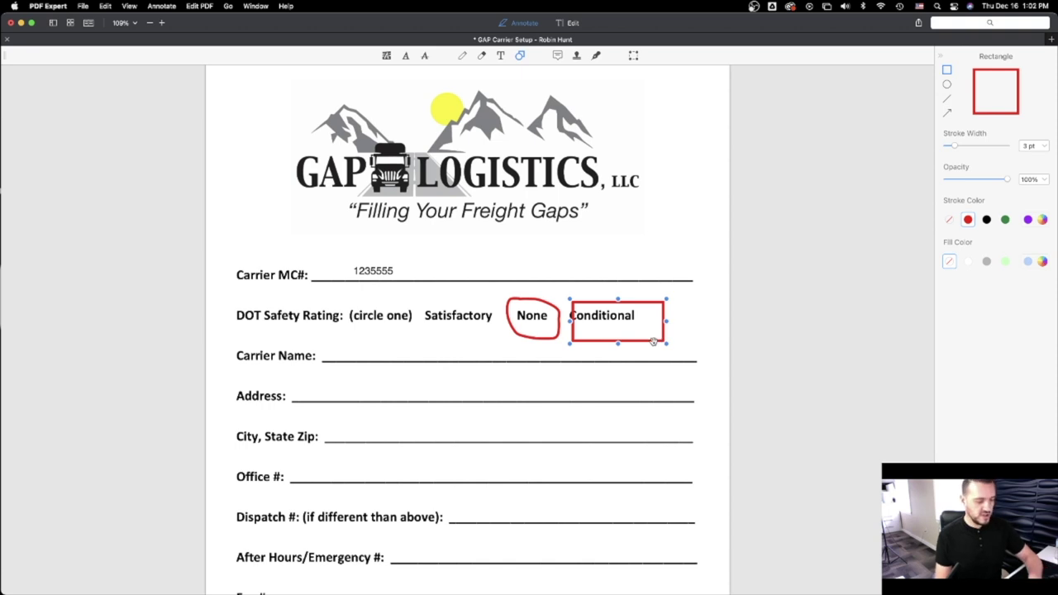
pyautogui.press('BackSpace')
# Step: Type 'XYZ LGOSI' on the Carrier Name line as typed text
pyautogui.press('t')
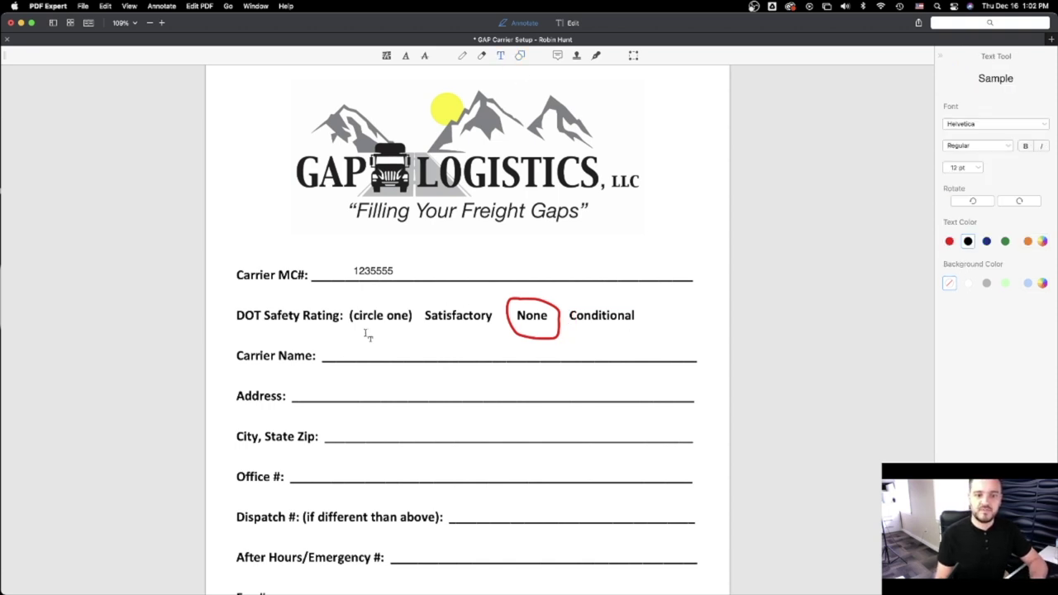
pyautogui.click(341, 350)
pyautogui.write('X')
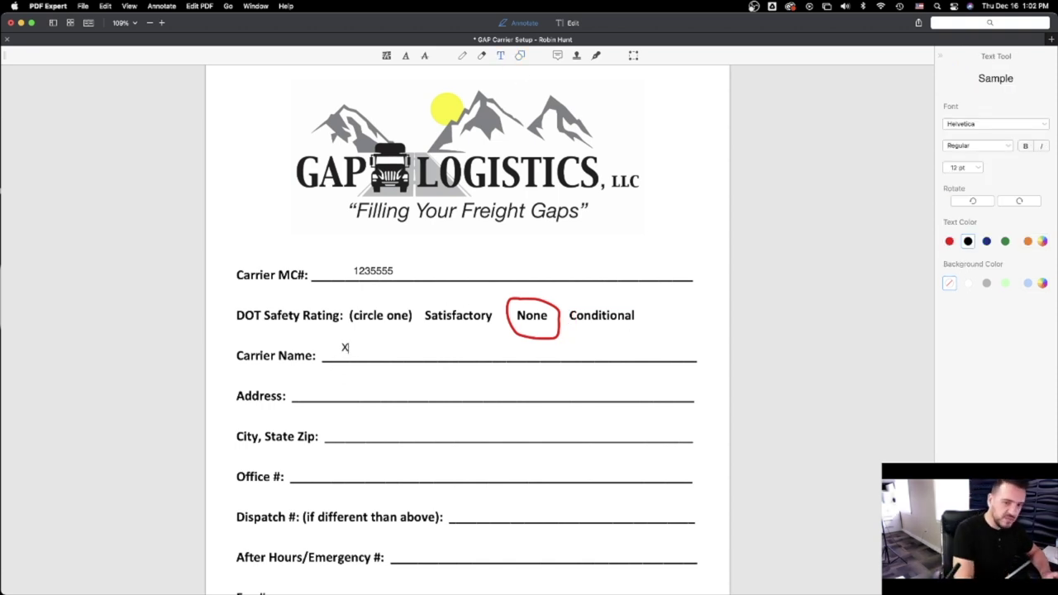
pyautogui.write('Y')
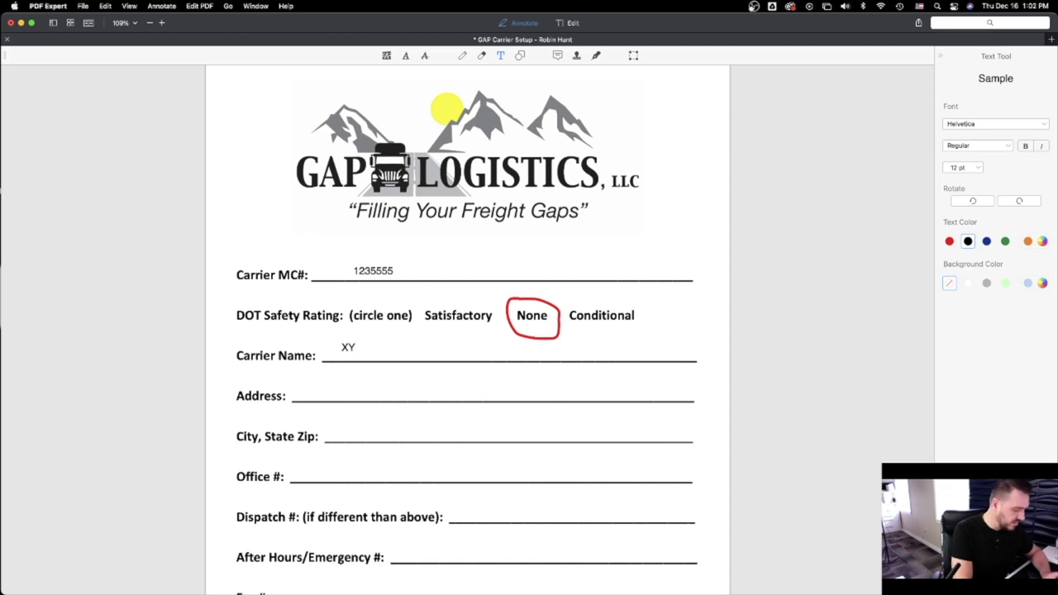
pyautogui.write('Z LGOSI')
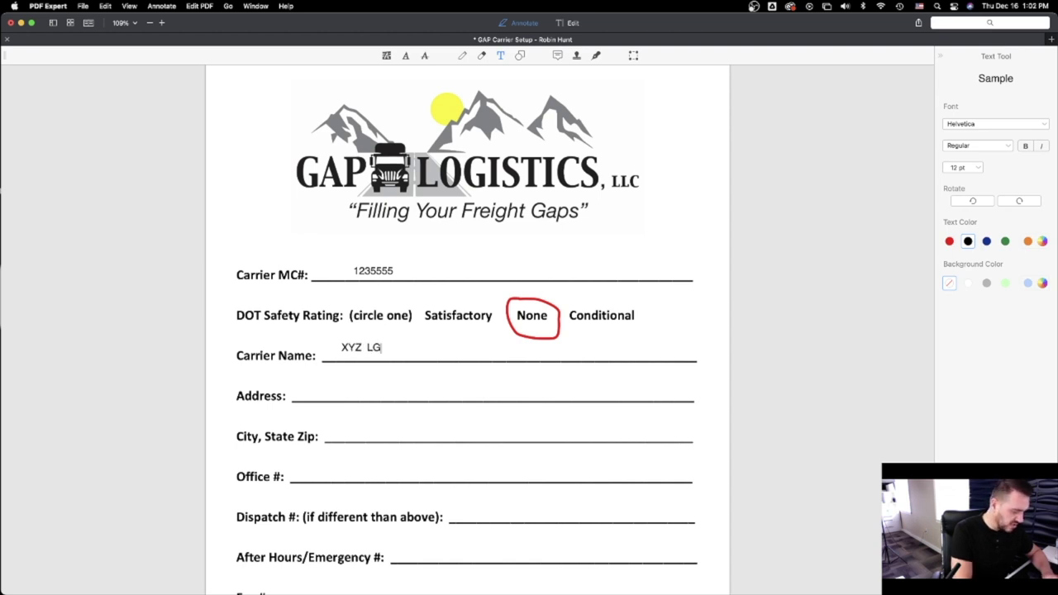
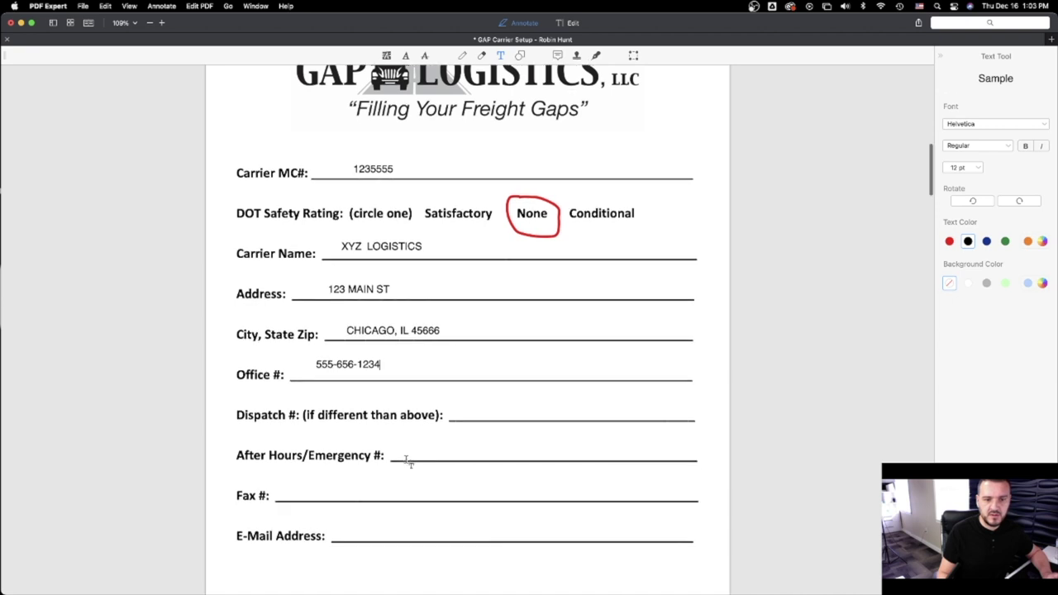
# Step: Enter SAME on the After Hours/Emergency line and fill in the fax number
pyautogui.click(406, 455)
pyautogui.write('SAME')
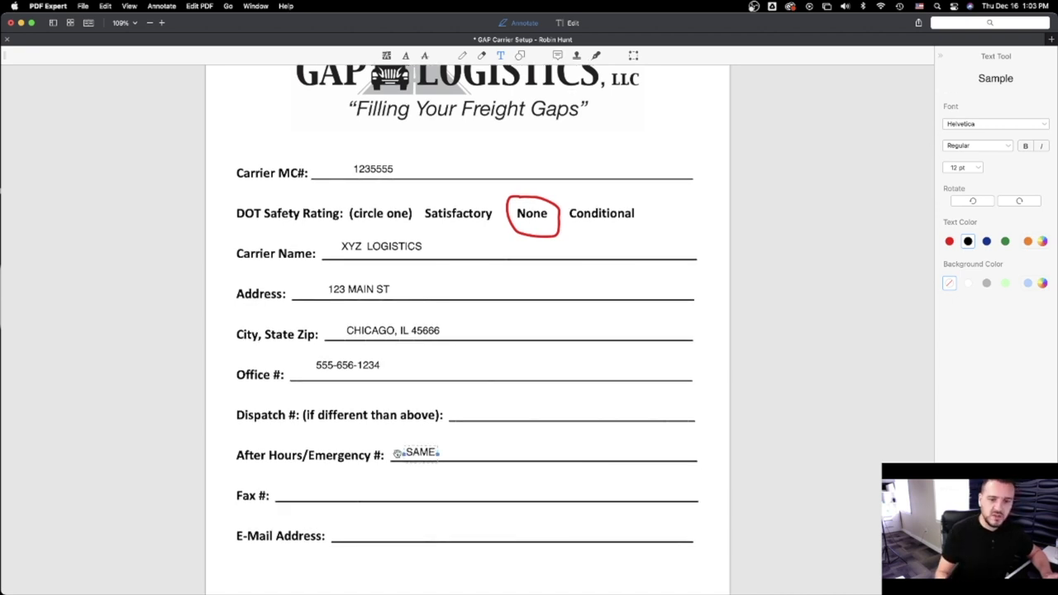
pyautogui.click(293, 489)
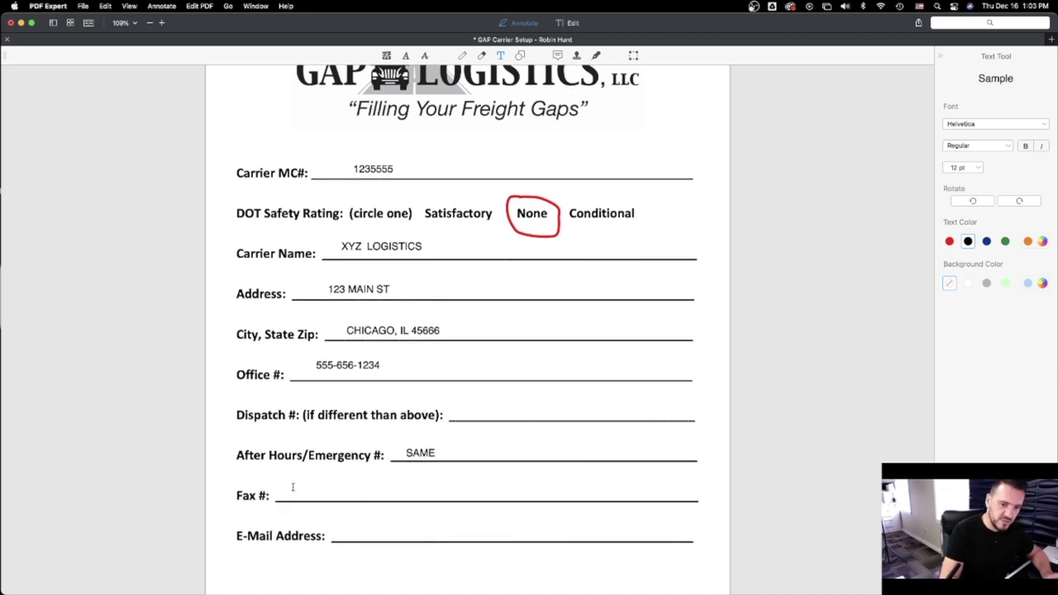
pyautogui.click(293, 488)
pyautogui.write('555-566-5632')
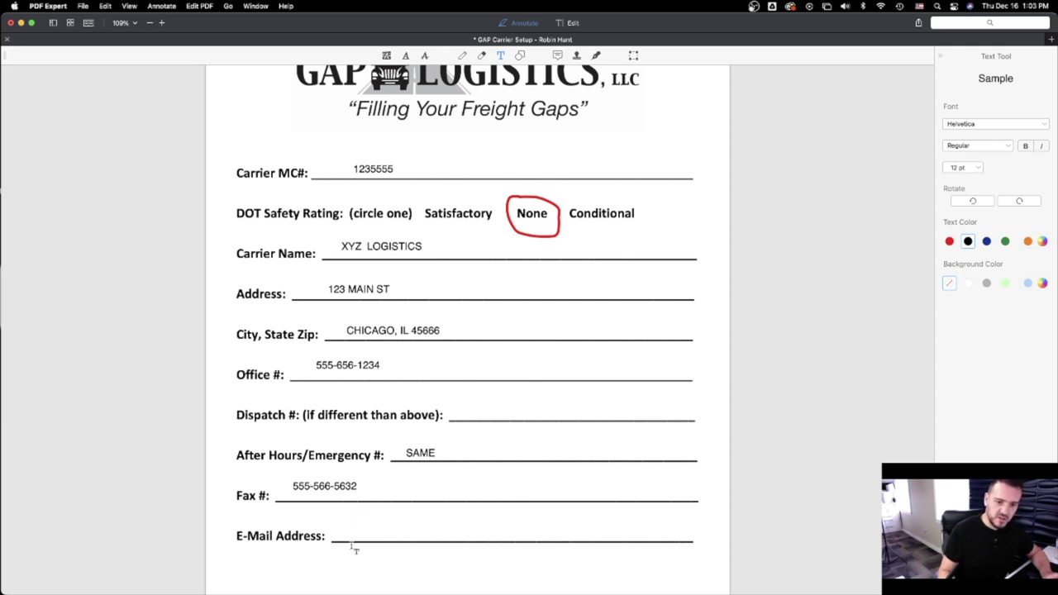
# Step: Add a sample e-mail address and position it on the E-Mail Address line
pyautogui.click(354, 543)
pyautogui.write('SAMPLE@XYZ.')
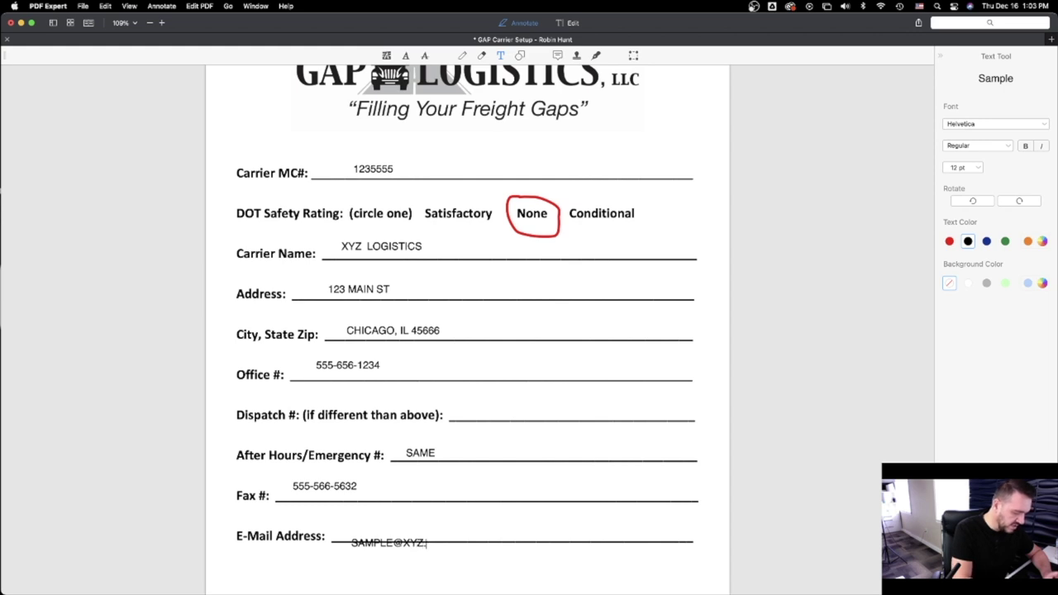
pyautogui.write('M')
pyautogui.press('Escape')
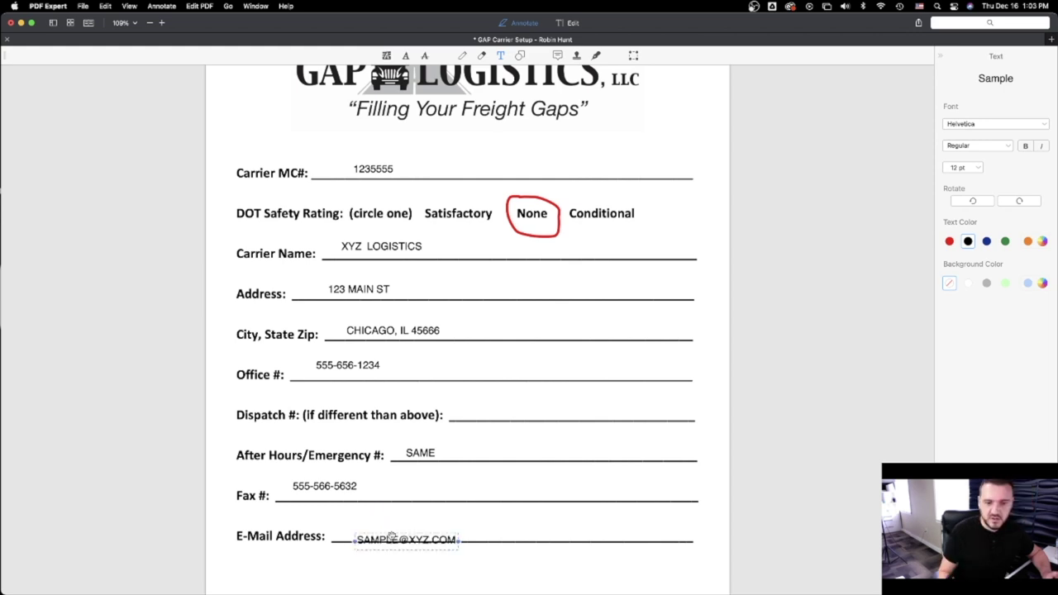
pyautogui.moveTo(413, 544); pyautogui.dragTo(403, 531)
# Step: Date the Contract Carrier Agreement the 17TH day of DECEMBER 2021
pyautogui.scroll(-10, 403, 532)
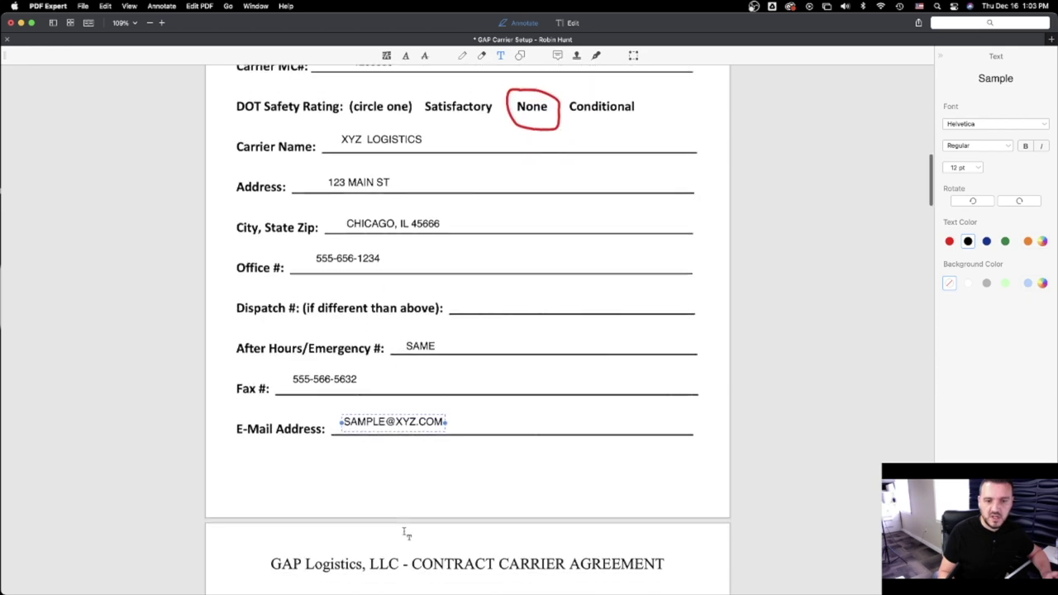
pyautogui.scroll(-3, 411, 527)
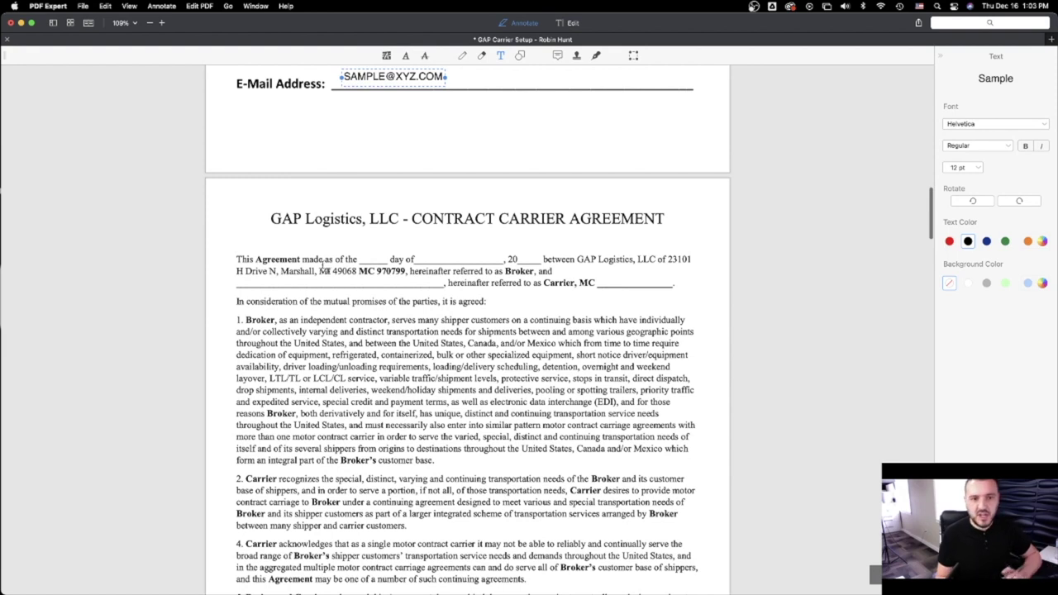
pyautogui.click(369, 258)
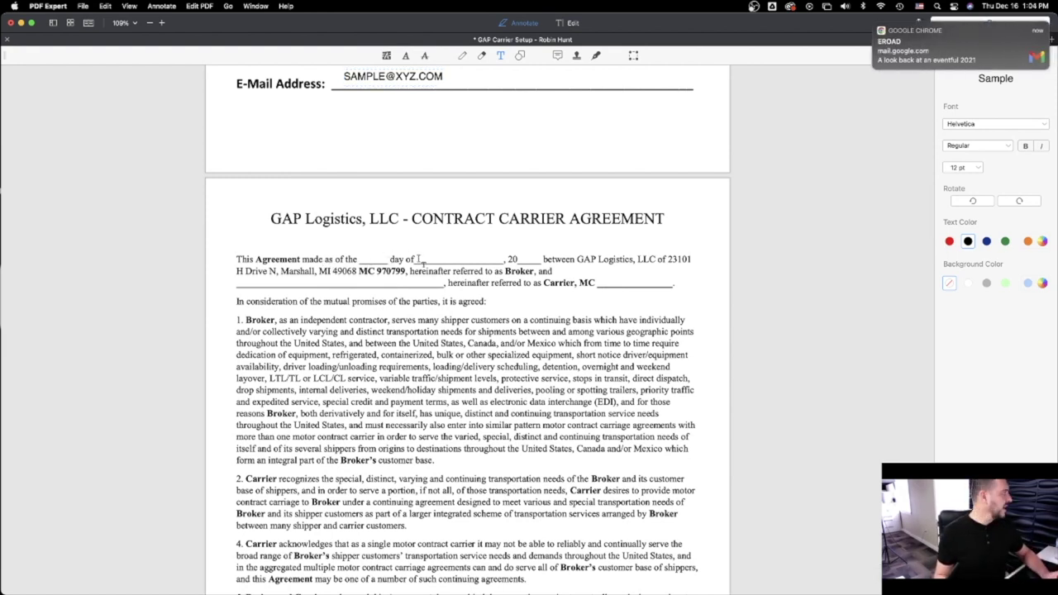
pyautogui.write('1')
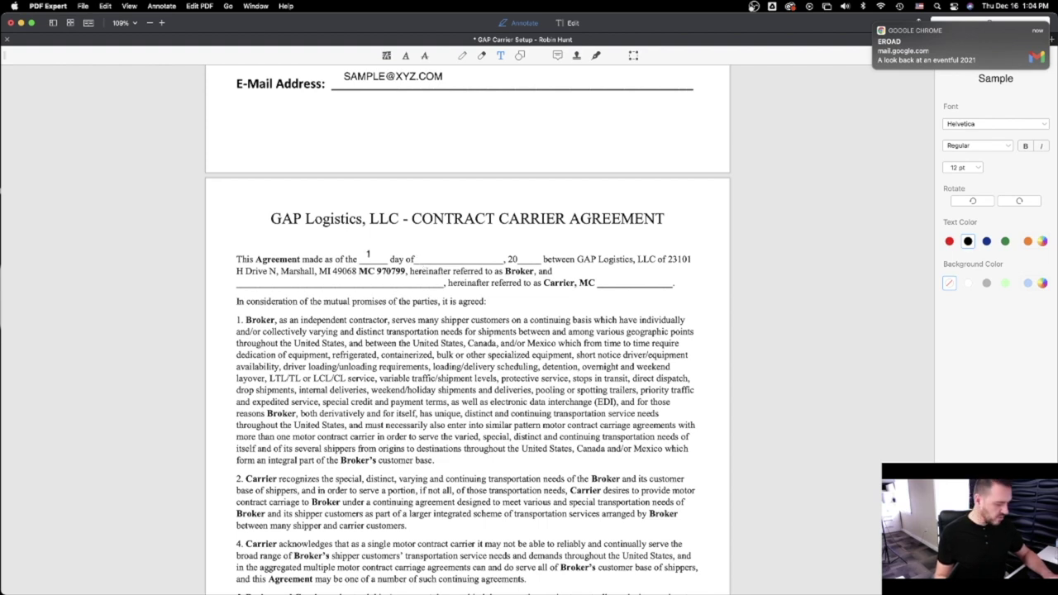
pyautogui.write('7TH')
pyautogui.click(419, 257)
pyautogui.click(418, 257)
pyautogui.write('DECEMBER')
pyautogui.click(533, 258)
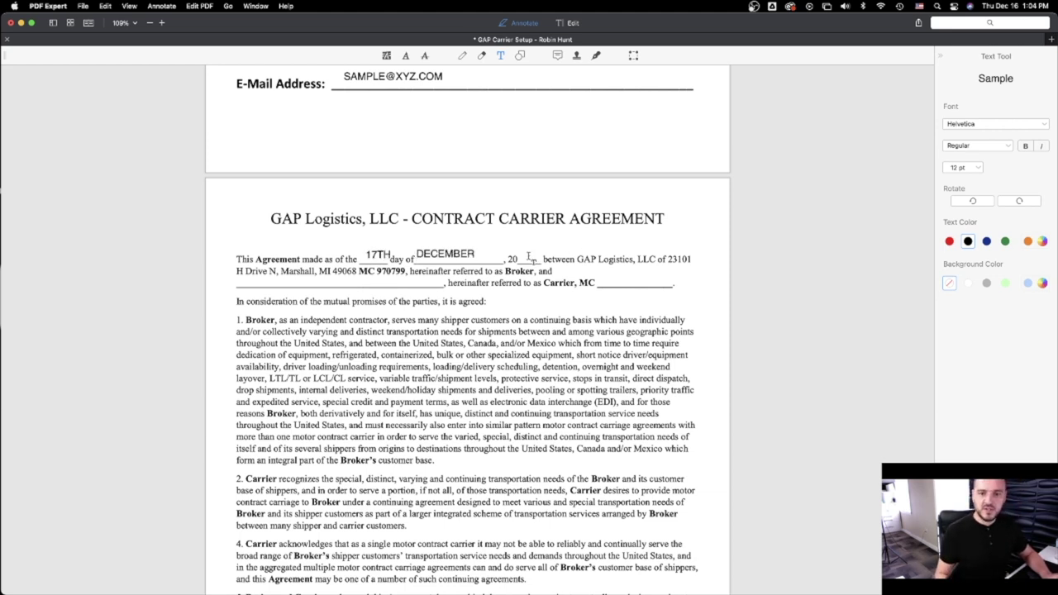
pyautogui.write('21')
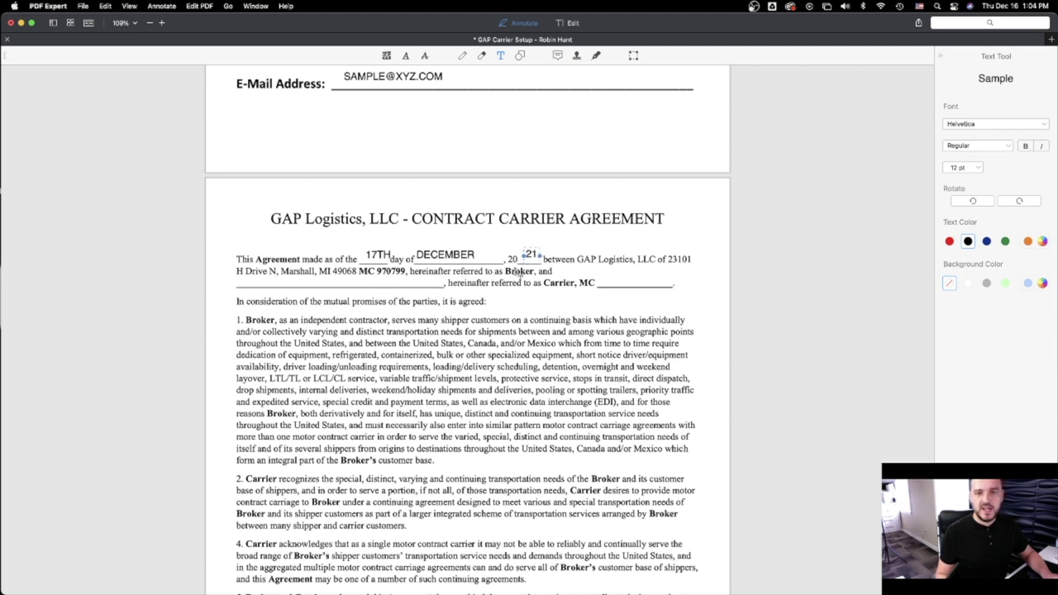
pyautogui.press('Escape')
pyautogui.press('Escape')
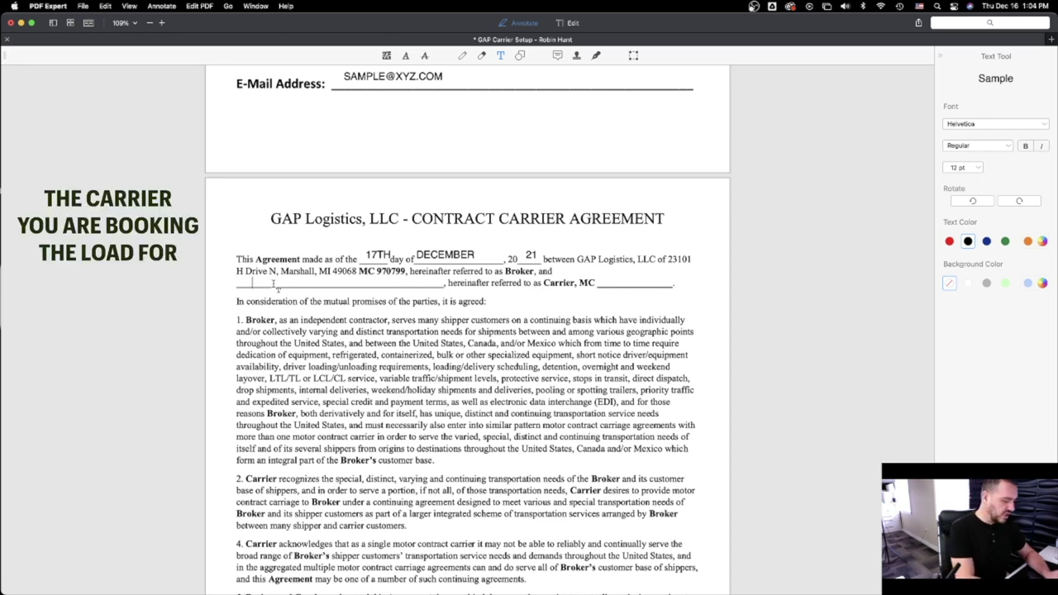
# Step: Name XYZ LOGISTICS as the carrier and fill in its MC number
pyautogui.click(250, 283)
pyautogui.write('XY')
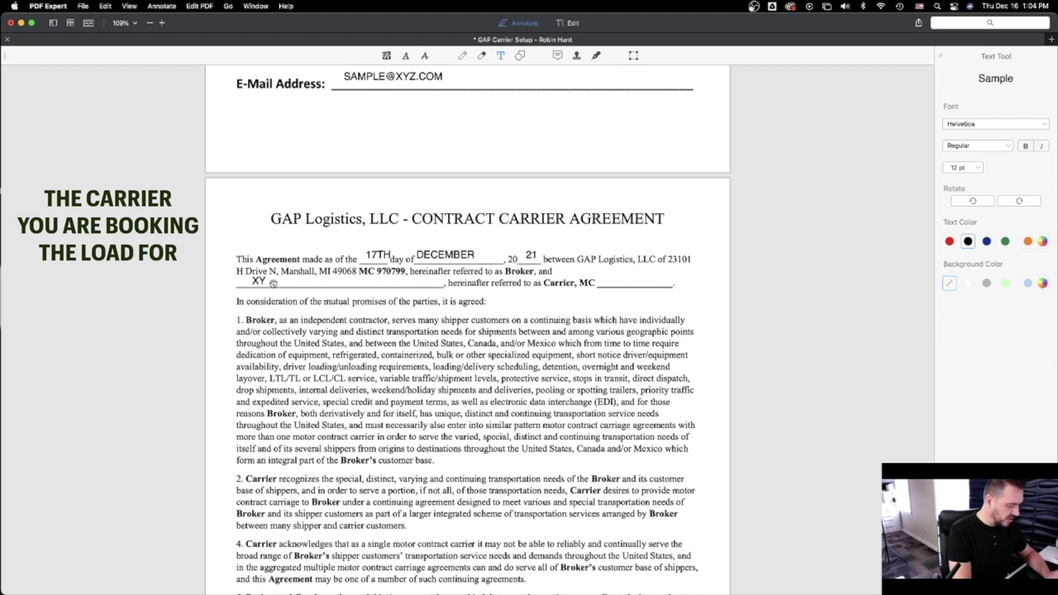
pyautogui.write('Z LOGIS')
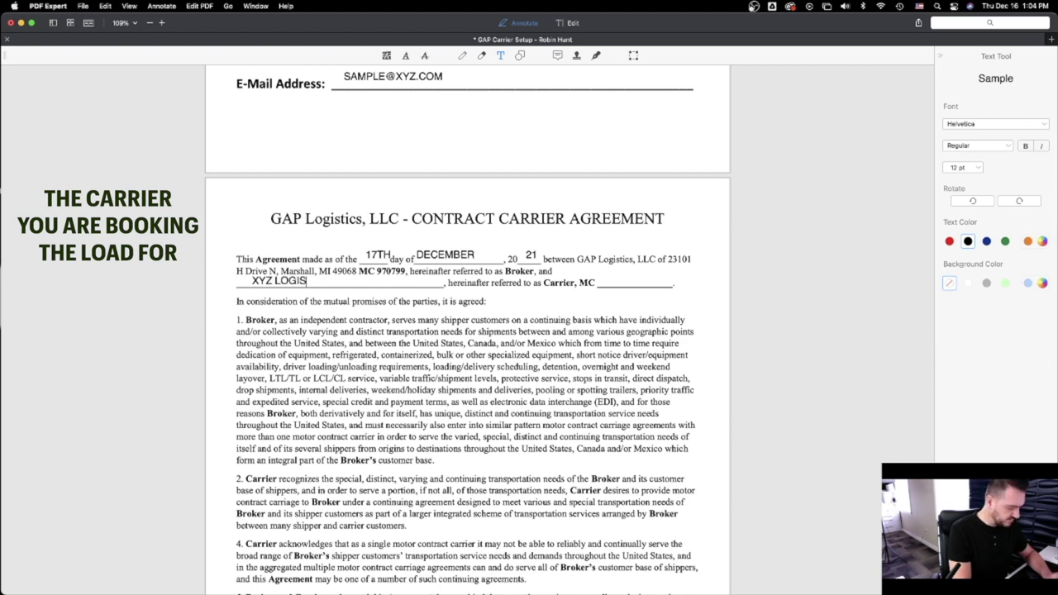
pyautogui.write('TICS')
pyautogui.click(609, 283)
pyautogui.write('125')
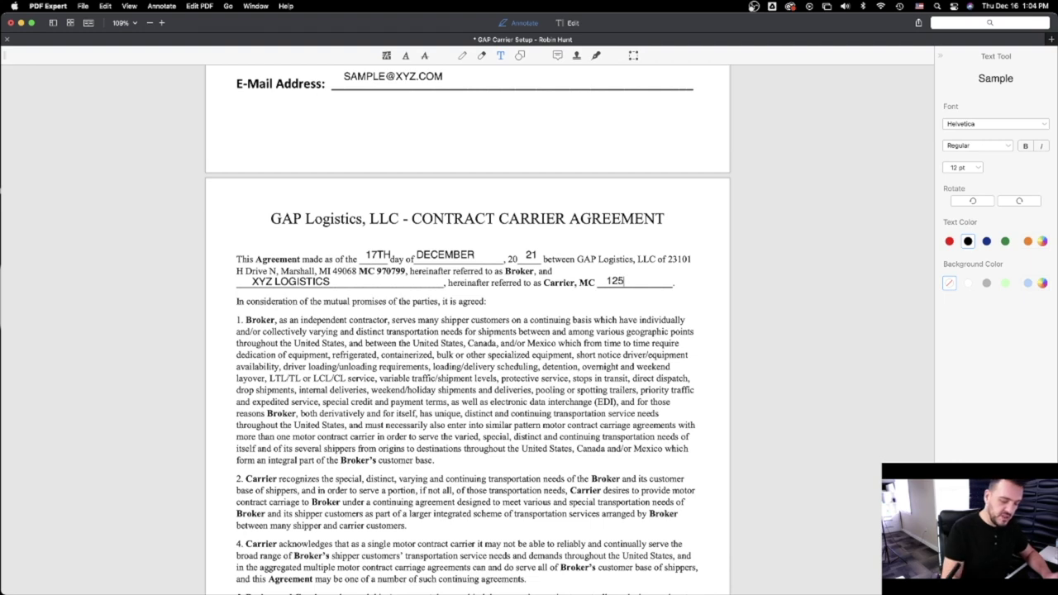
pyautogui.write('3333')
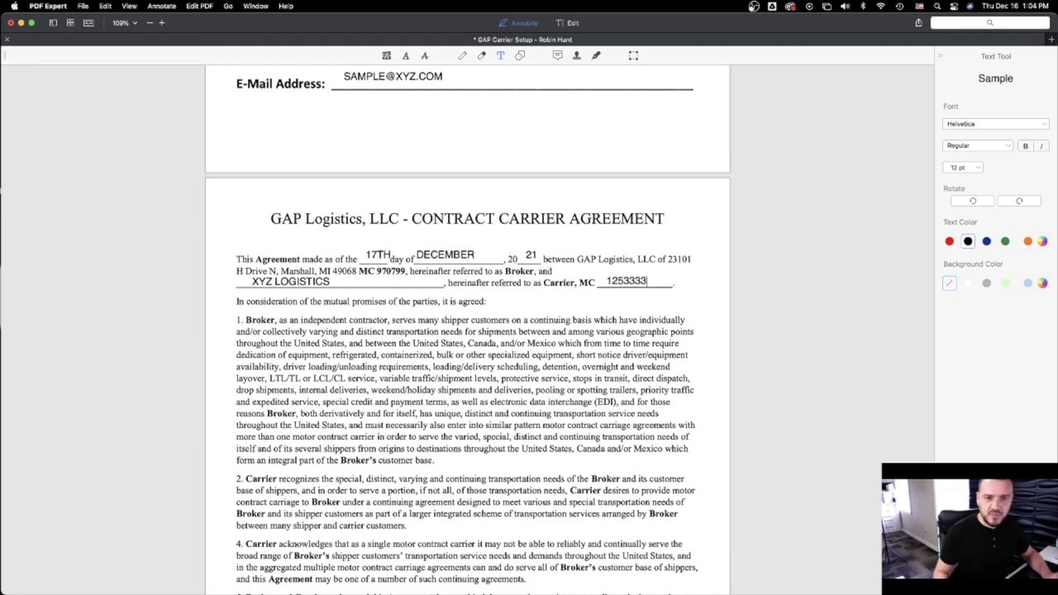
pyautogui.scroll(-5, 601, 282)
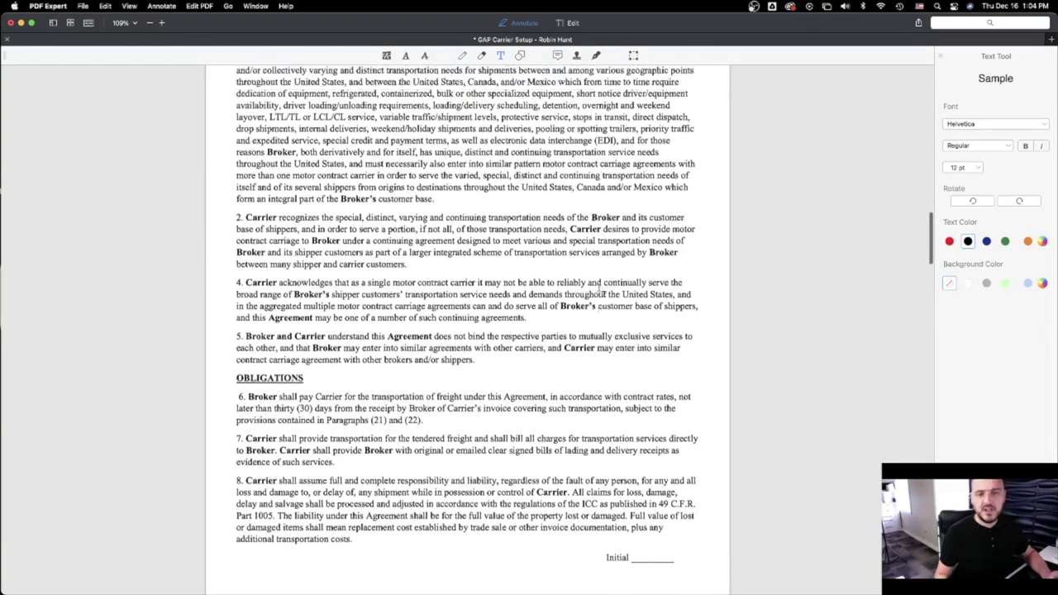
# Step: Add the carrier's initials on the first agreement page's Initial line
pyautogui.scroll(3, 601, 291)
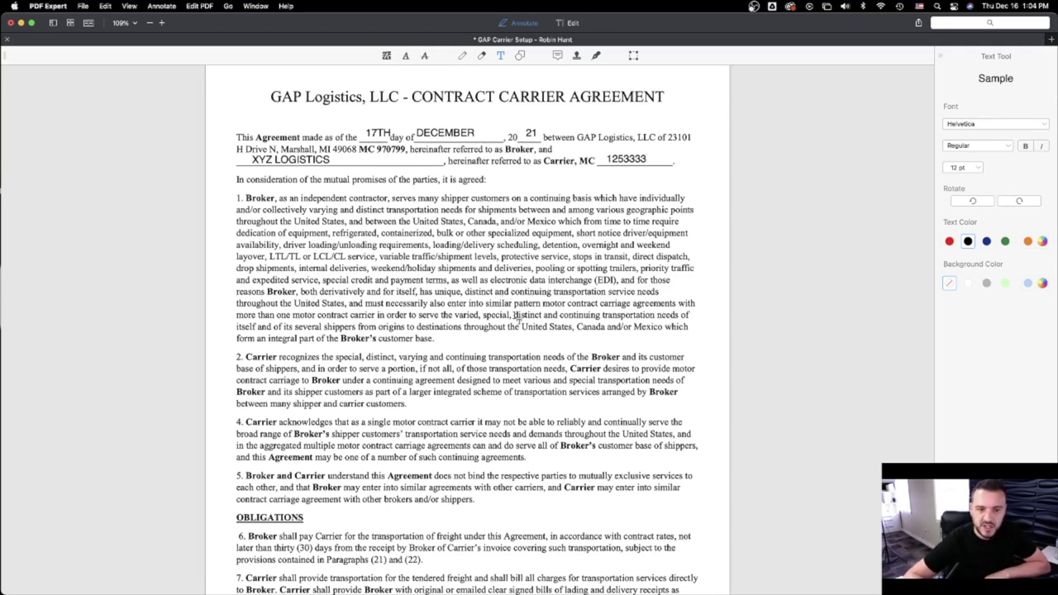
pyautogui.scroll(-1, 519, 319)
pyautogui.scroll(-3, 520, 318)
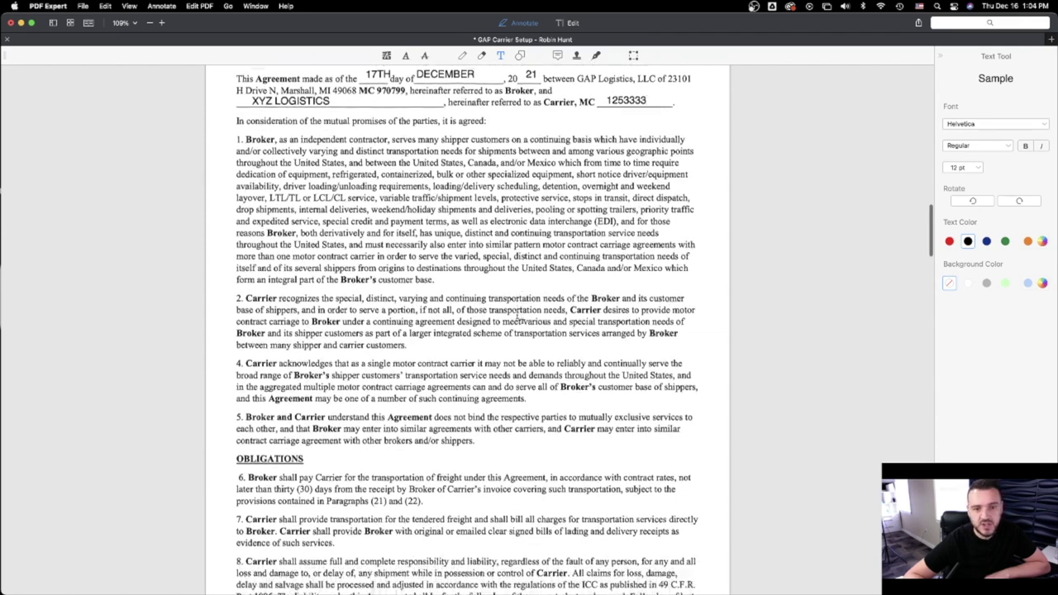
pyautogui.scroll(-5, 523, 313)
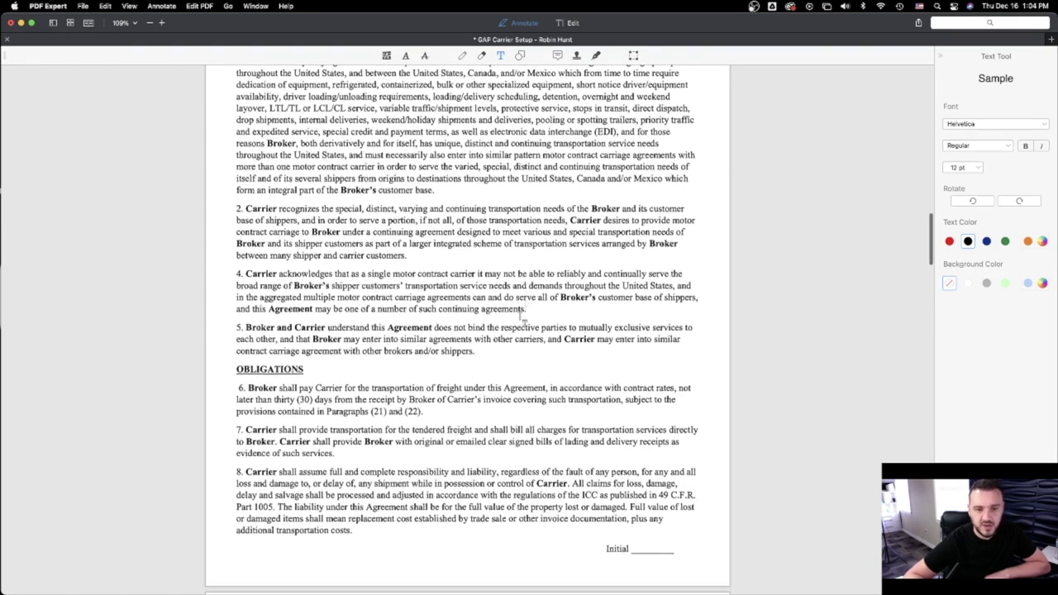
pyautogui.scroll(1, 346, 397)
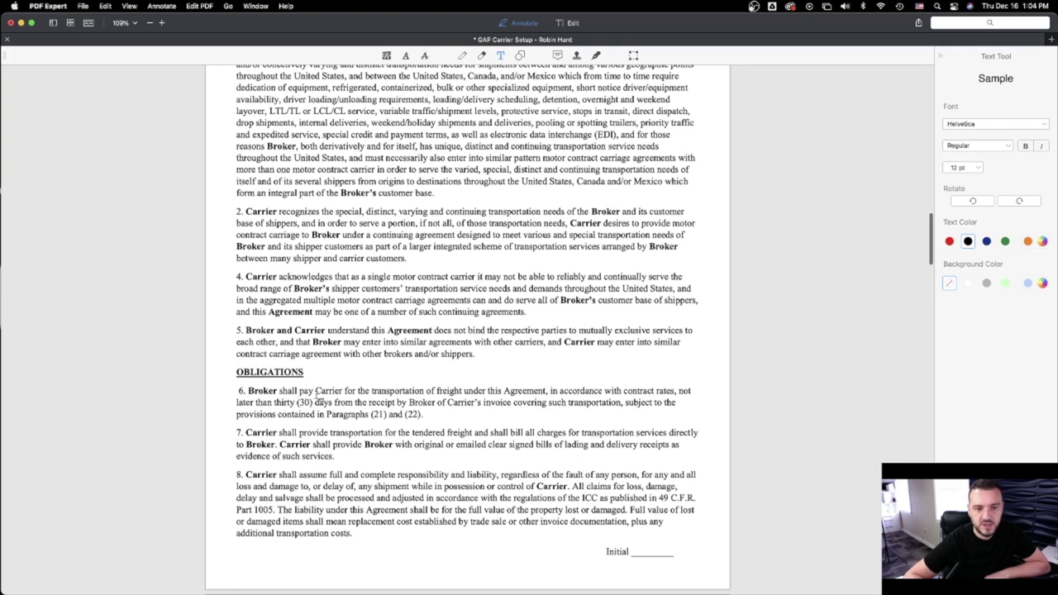
pyautogui.scroll(3, 322, 405)
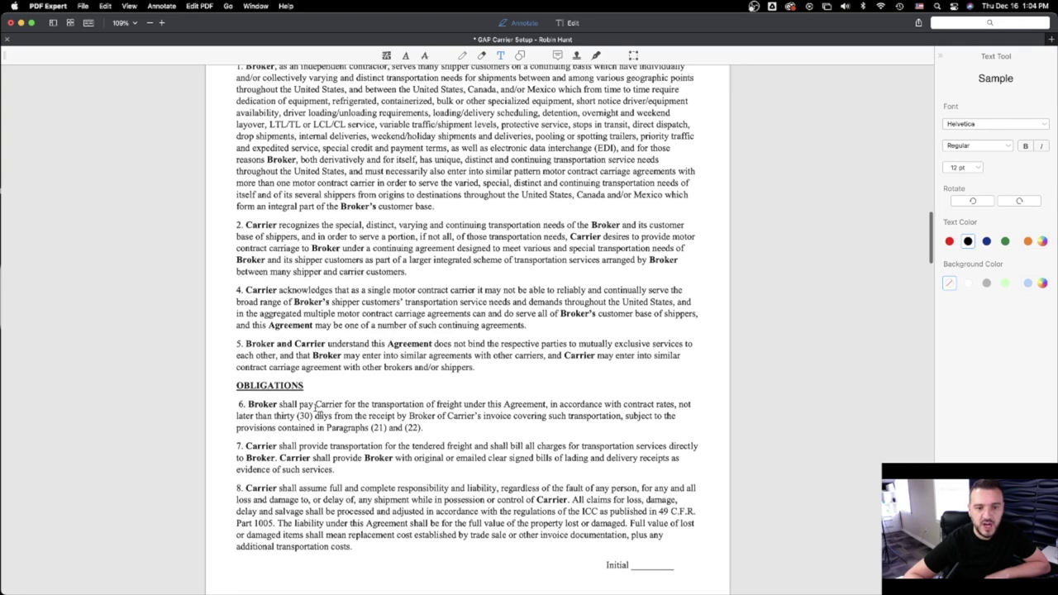
pyautogui.scroll(-5, 335, 425)
pyautogui.scroll(2, 337, 426)
pyautogui.scroll(3, 337, 427)
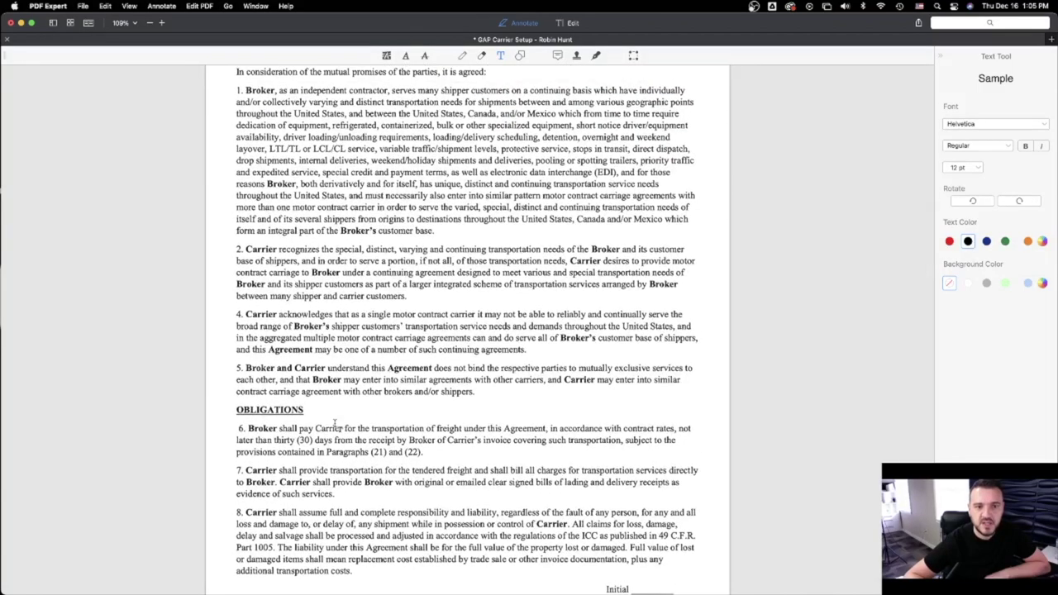
pyautogui.scroll(-3, 336, 425)
pyautogui.scroll(4, 336, 424)
pyautogui.scroll(-9, 338, 427)
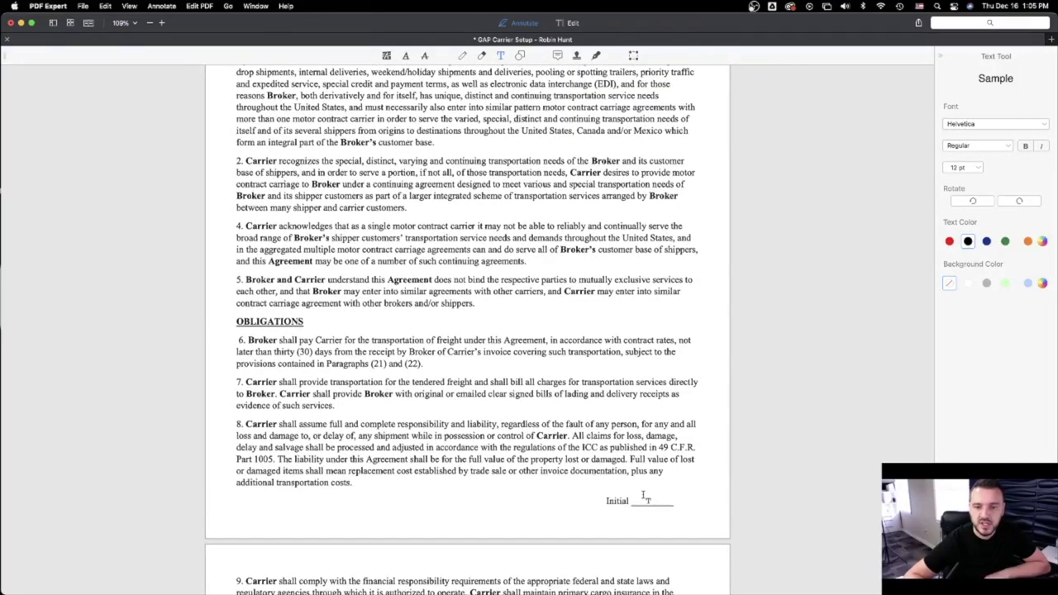
pyautogui.click(644, 495)
pyautogui.write('E')
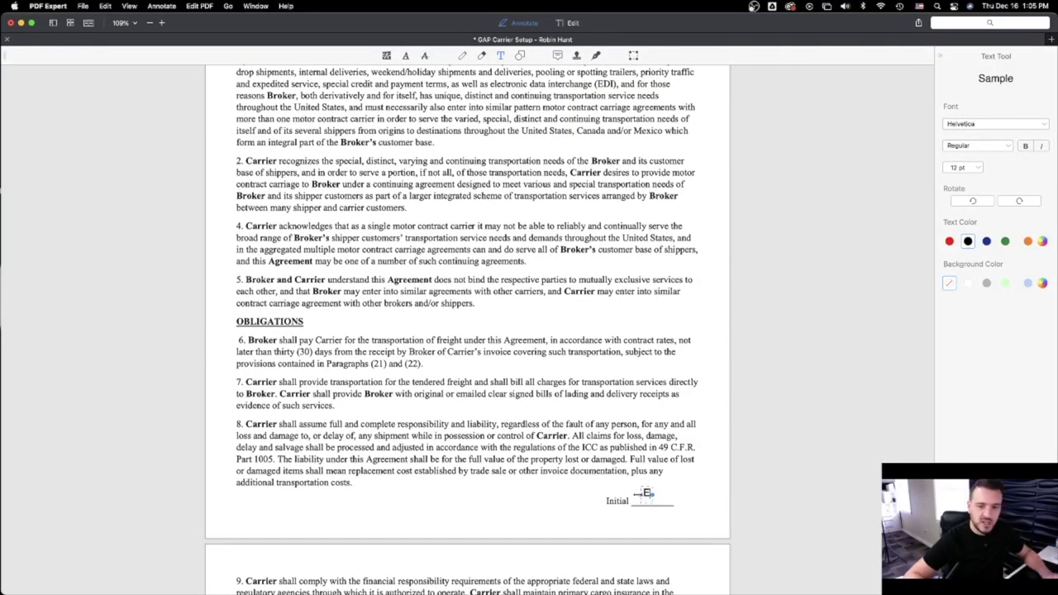
pyautogui.write('M')
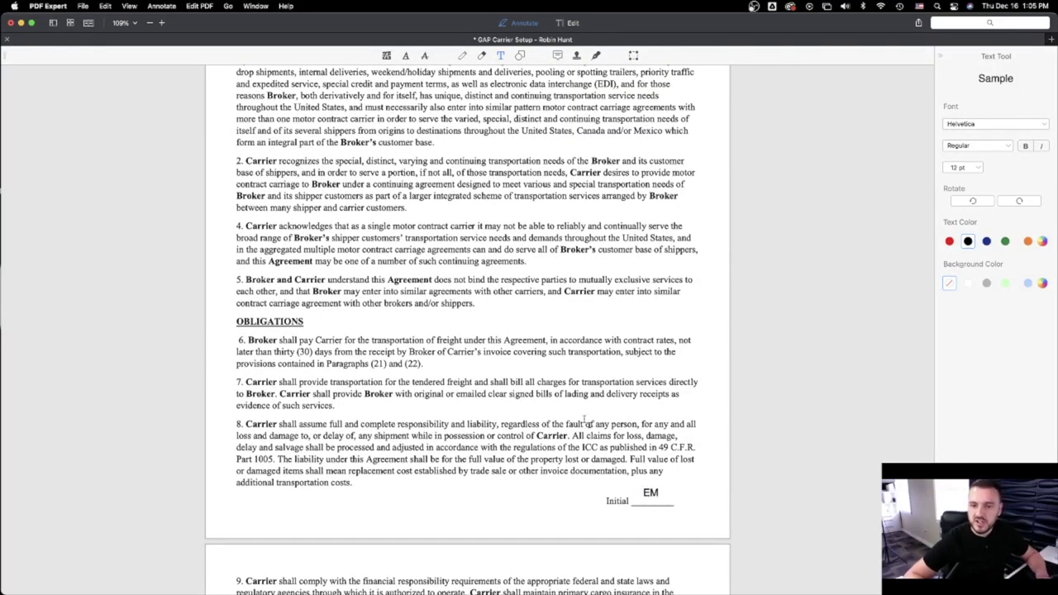
# Step: Initial the remaining agreement pages' Initial lines, continuing down to the signature page
pyautogui.scroll(-2, 584, 420)
pyautogui.scroll(-20, 585, 420)
pyautogui.click(643, 356)
pyautogui.write('EM')
pyautogui.scroll(-18, 650, 358)
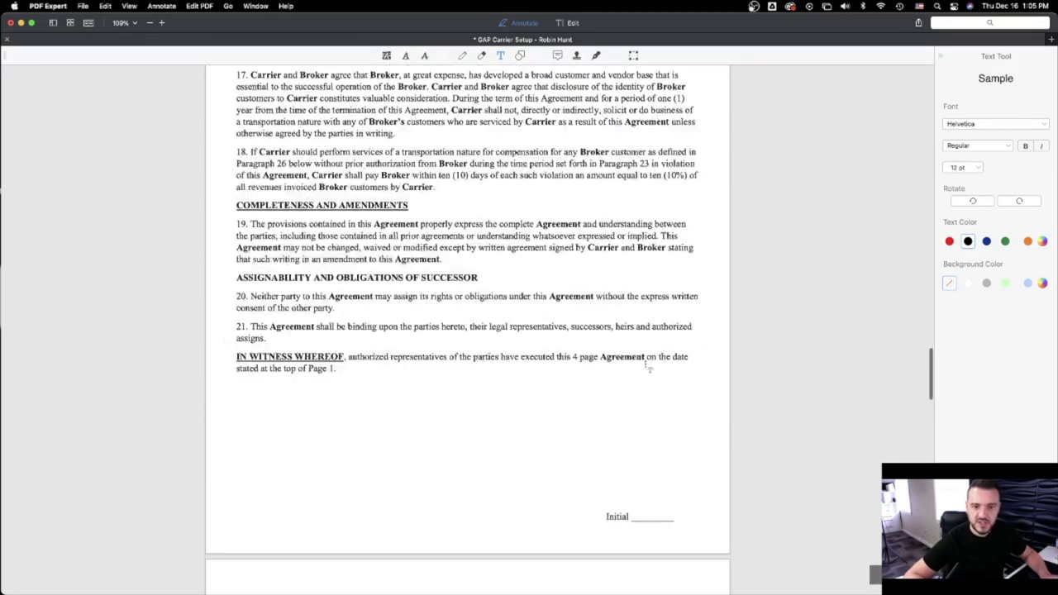
pyautogui.click(641, 511)
pyautogui.write('EM')
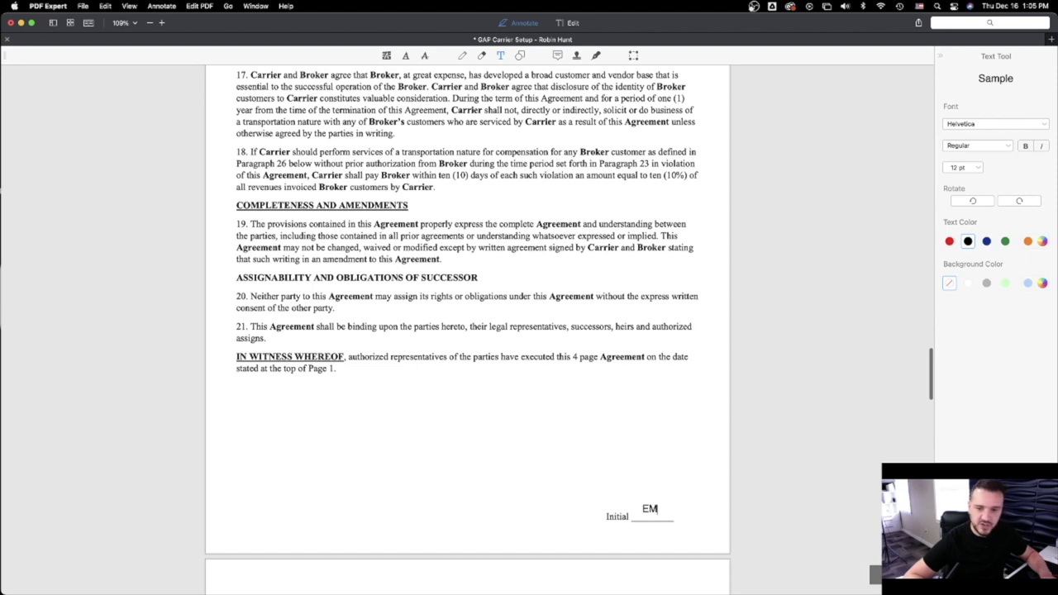
pyautogui.scroll(-1, 646, 498)
pyautogui.scroll(-12, 646, 498)
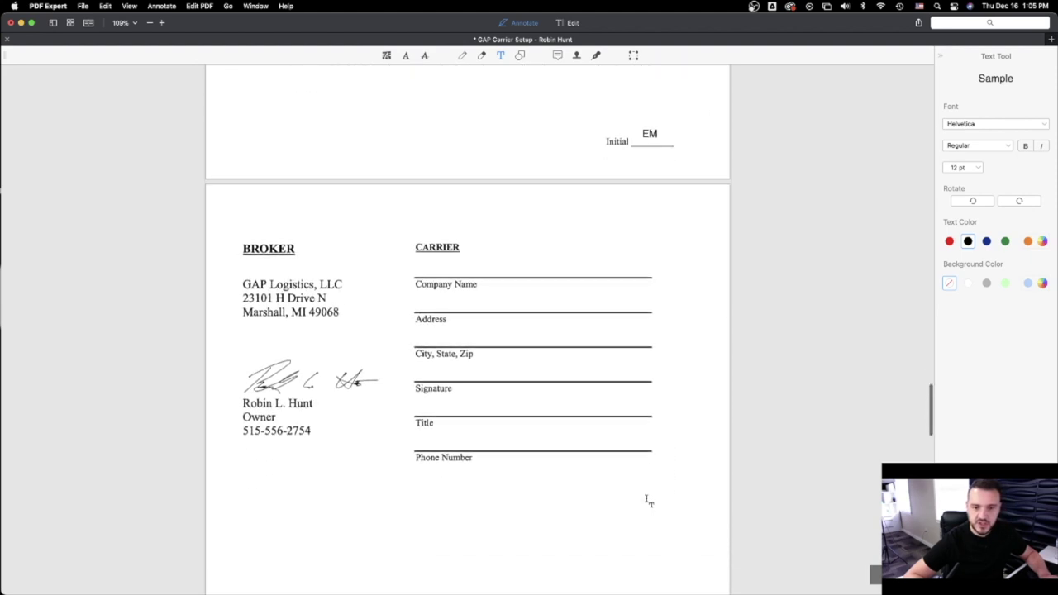
# Step: Enter XYZ LOGISTICS LLC as company name and 123 MAIN ST as the address
pyautogui.click(430, 270)
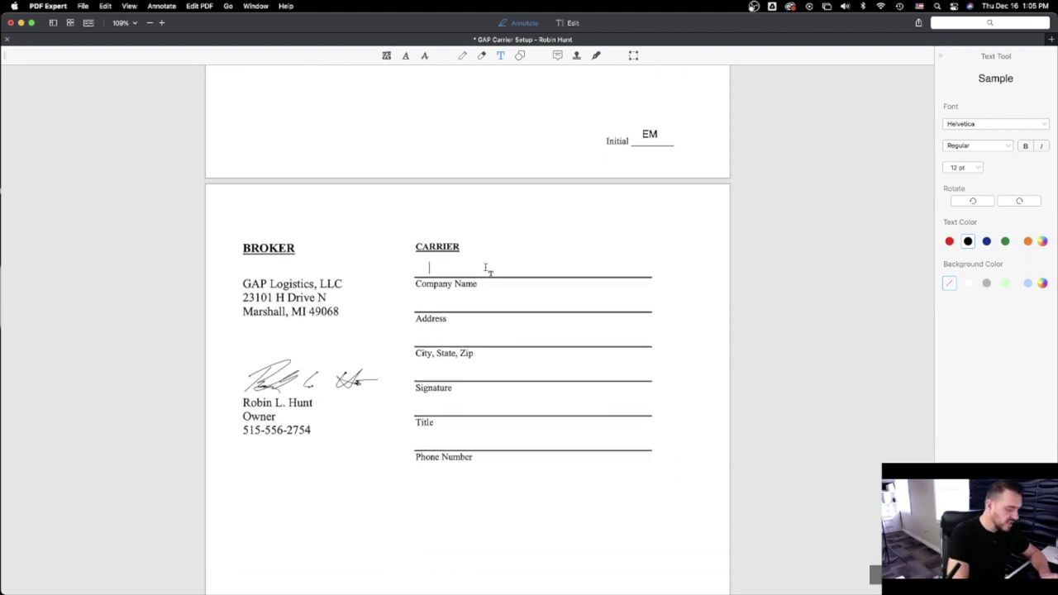
pyautogui.write('XY')
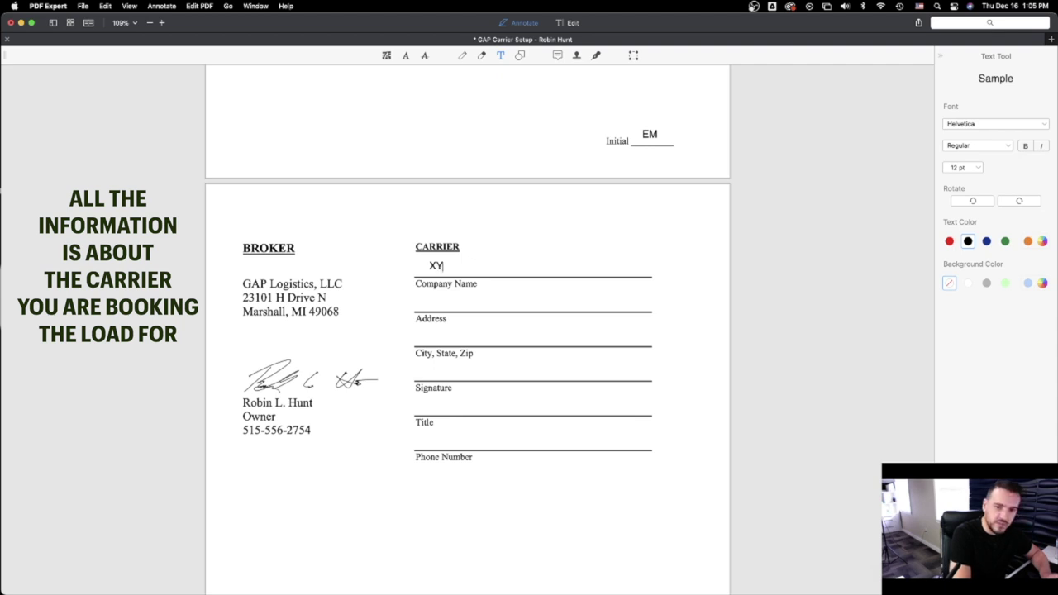
pyautogui.write('Z LGOS')
pyautogui.press('BackSpace')
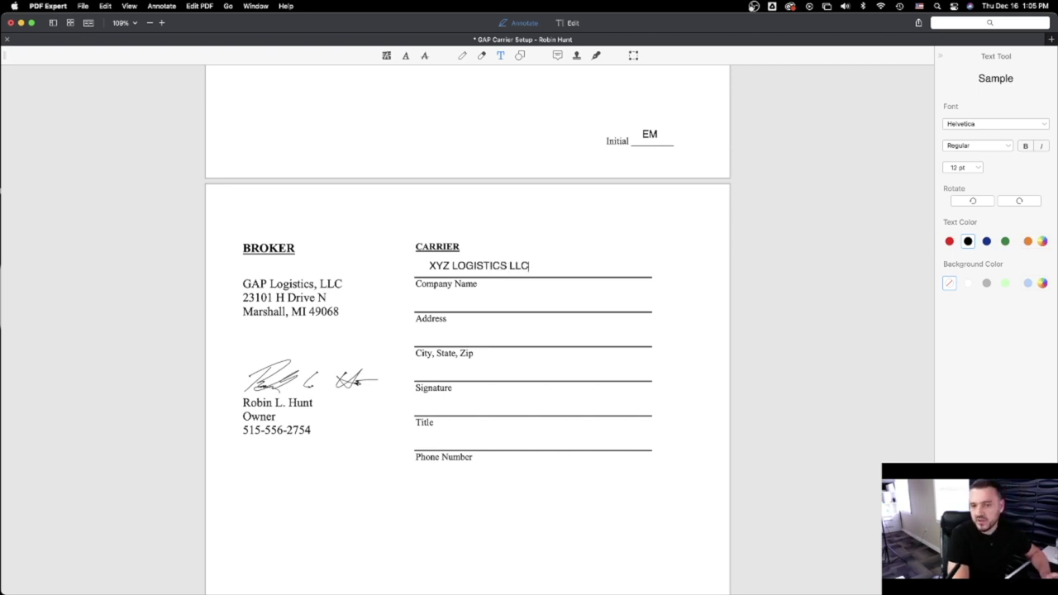
pyautogui.press('super+z')
pyautogui.click(431, 305)
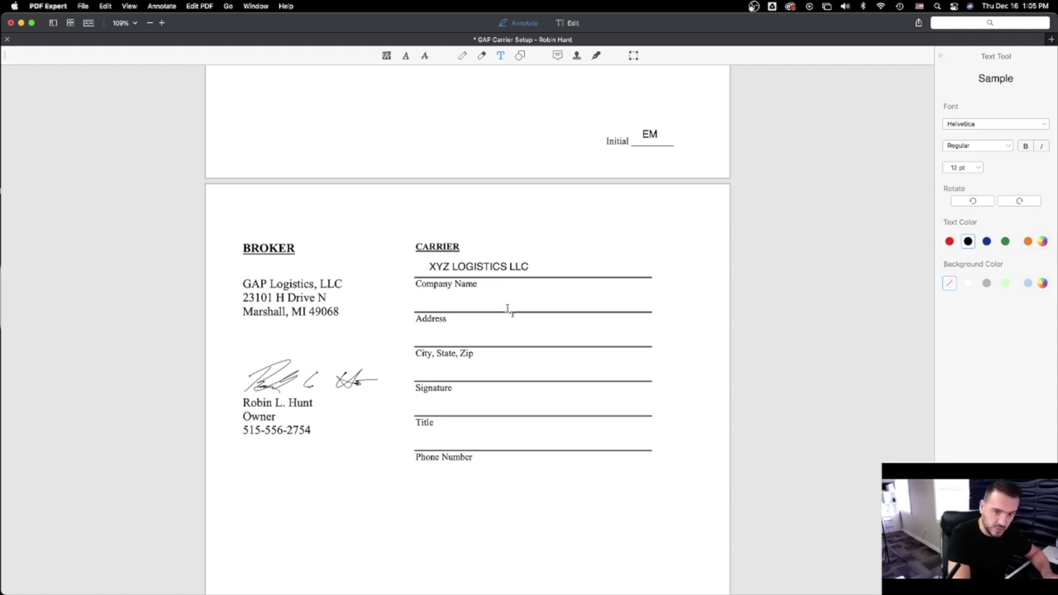
pyautogui.write('123 MAIN')
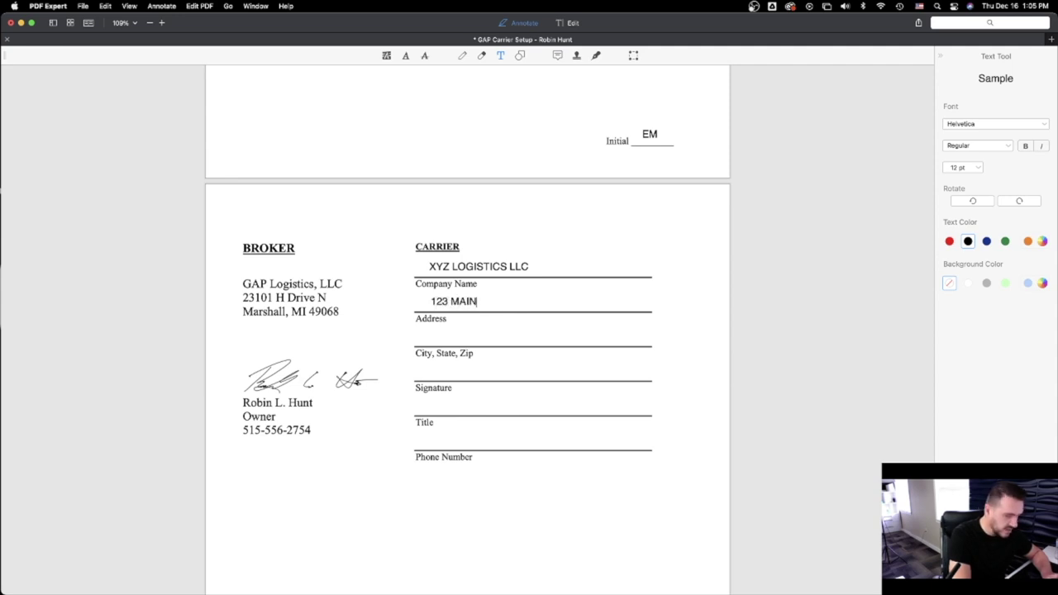
pyautogui.write(' ST')
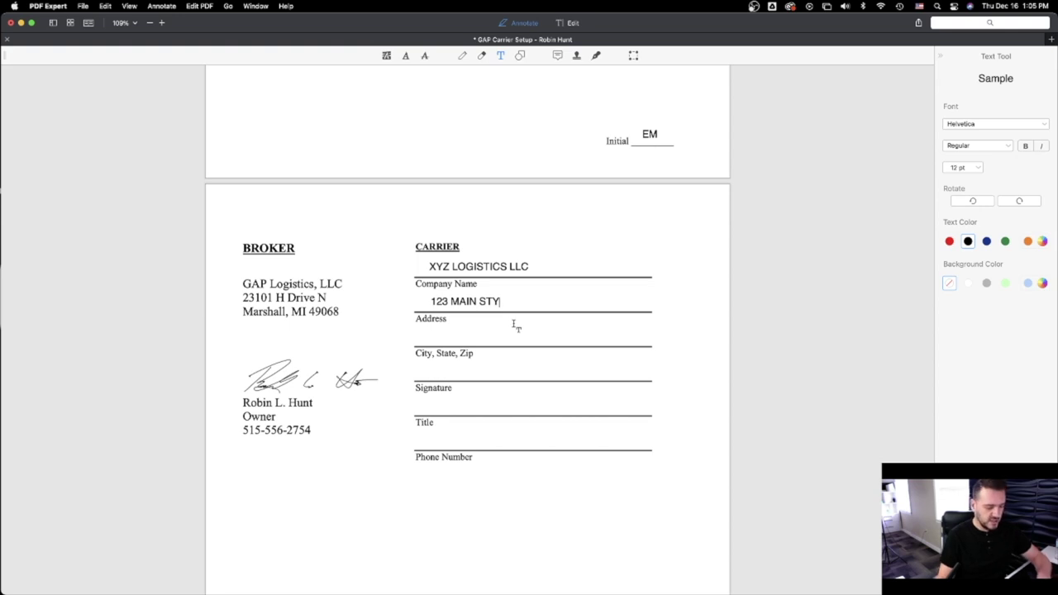
pyautogui.click(424, 340)
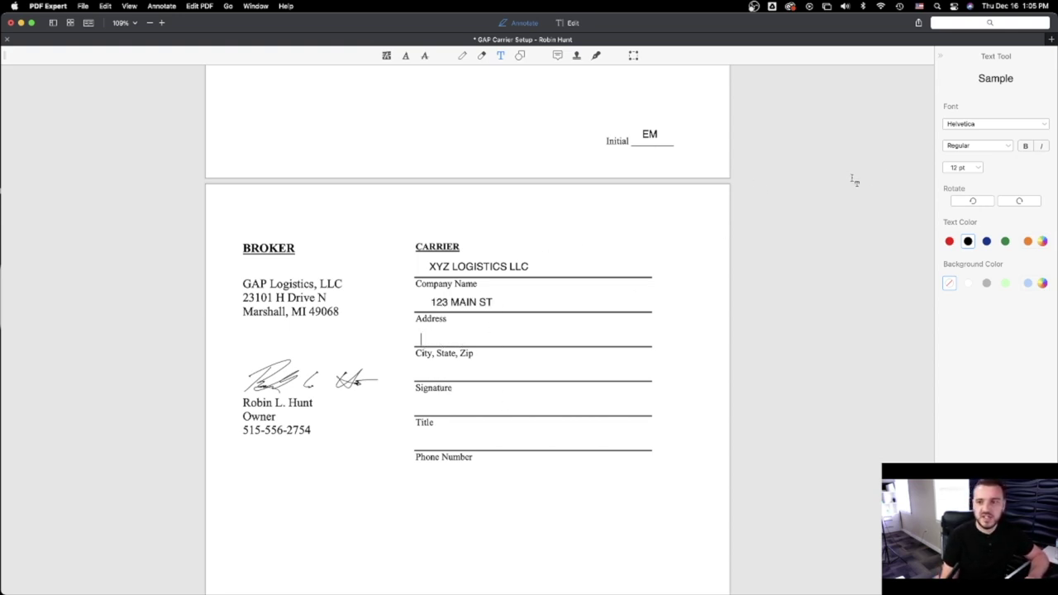
# Step: Fill the Title line with PRESIDENT, MANAGER, CEO, OWNER
pyautogui.click(450, 409)
pyautogui.write('PRESIDENT, MANAGER, CE')
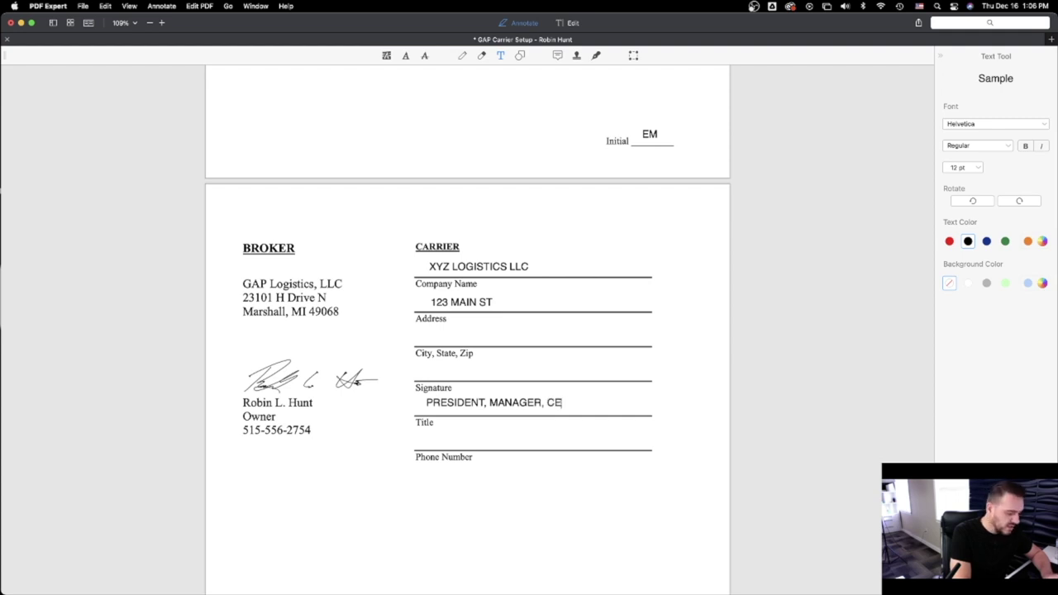
pyautogui.write('OWNER')
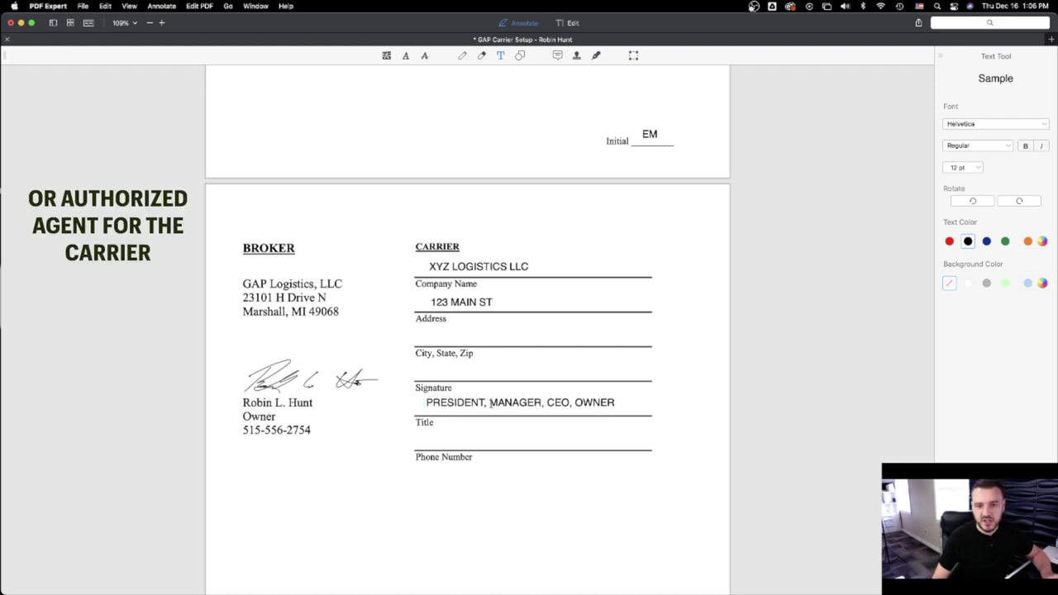
# Step: Remove MANAGER, CEO, OWNER from the title, leaving only PRESIDENT
pyautogui.moveTo(491, 403); pyautogui.dragTo(618, 401)
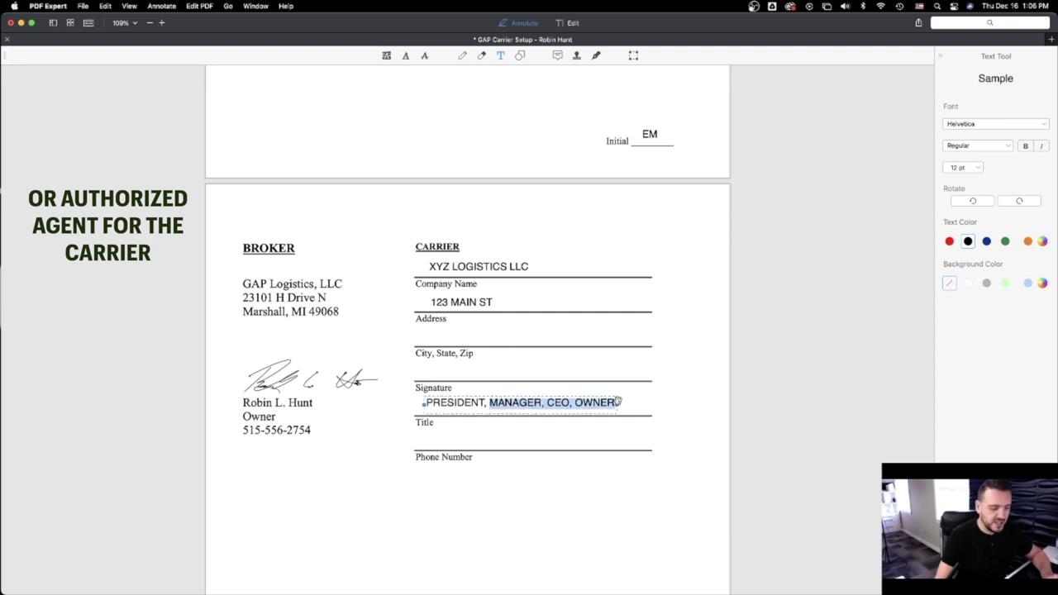
pyautogui.press('BackSpace')
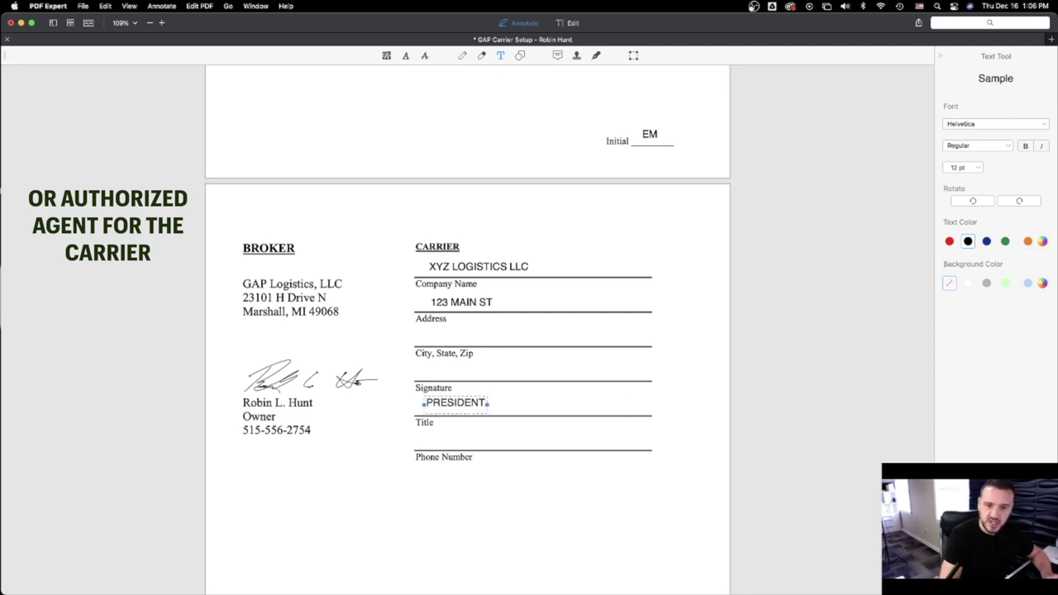
pyautogui.click(402, 416)
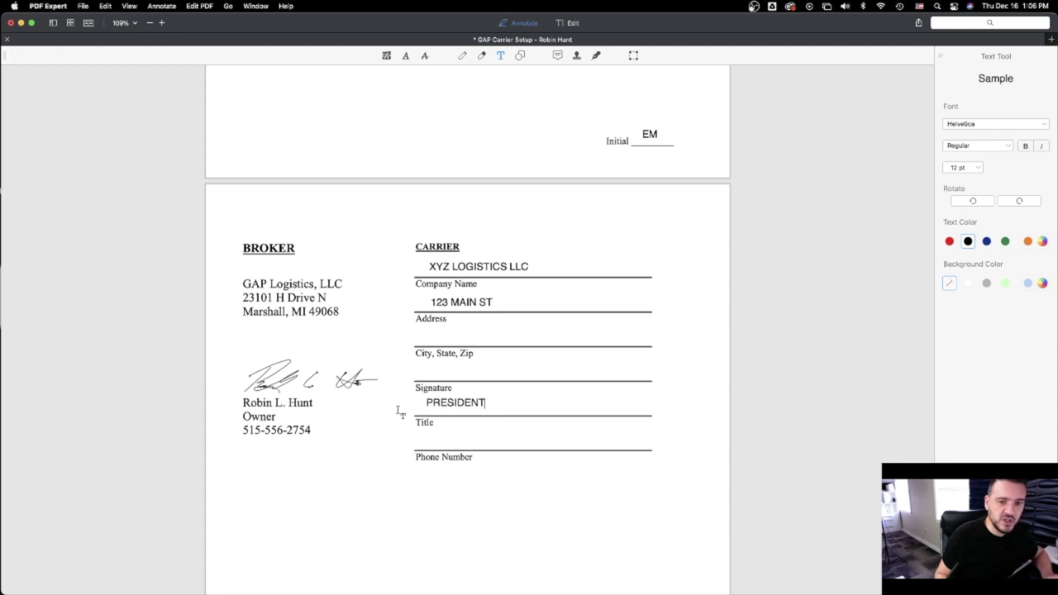
pyautogui.click(389, 410)
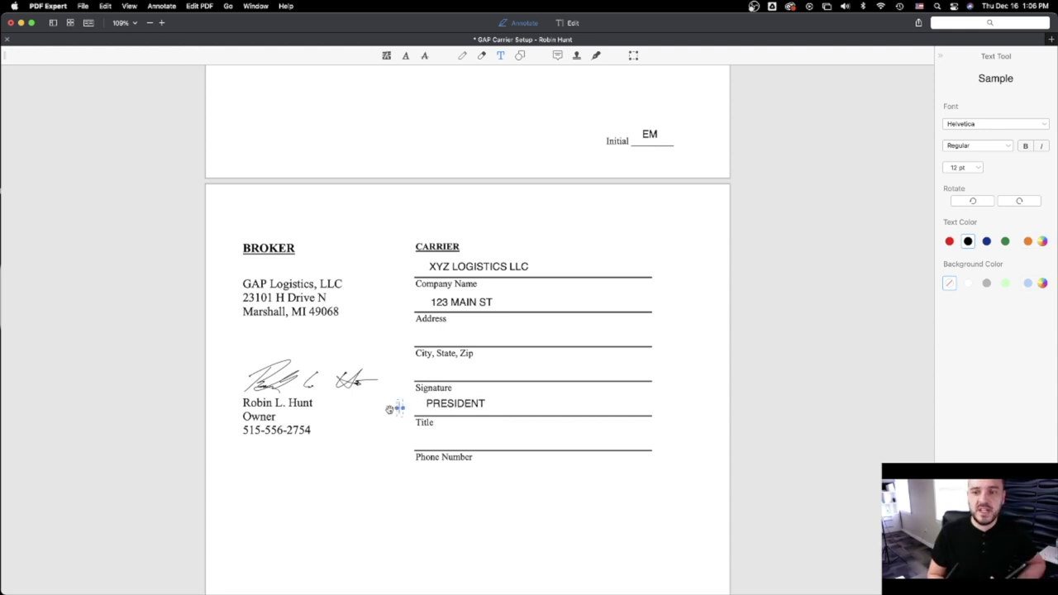
# Step: Delete PRESIDENT to blank the Title line and show the saved signatures list
pyautogui.click(451, 404)
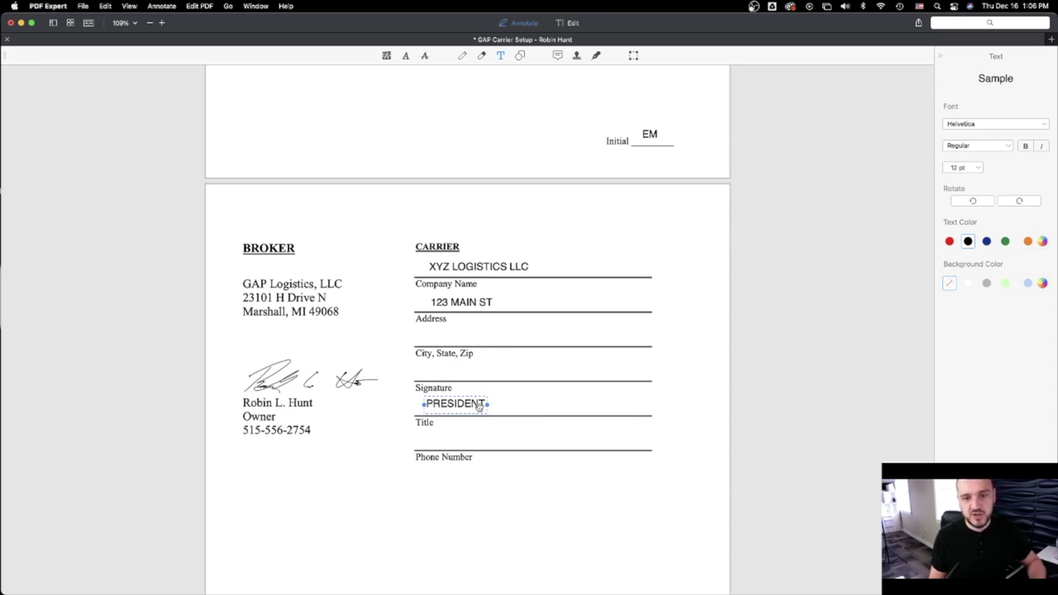
pyautogui.moveTo(473, 403); pyautogui.dragTo(468, 401)
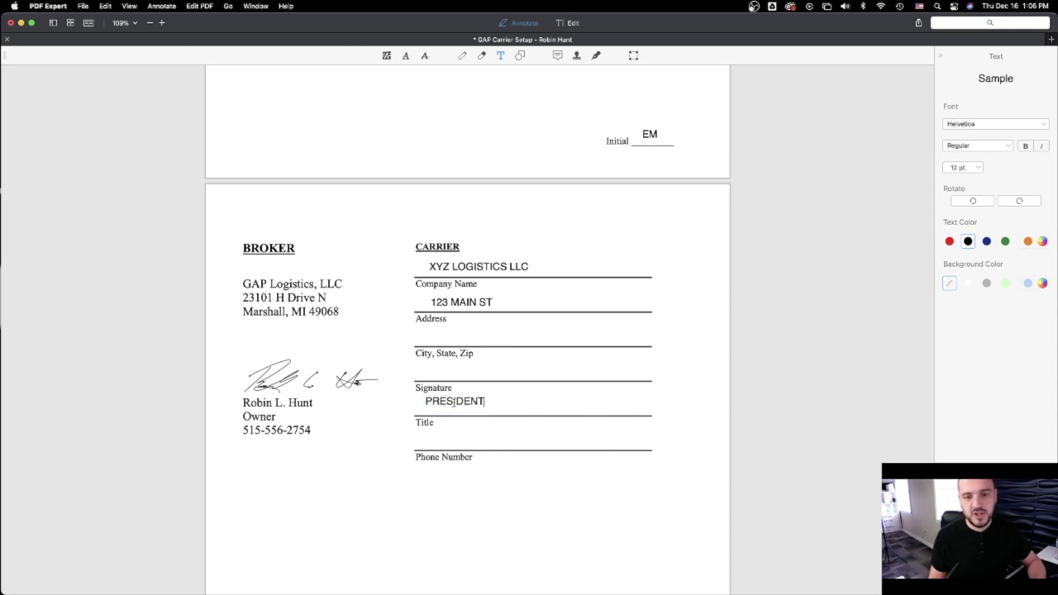
pyautogui.click(457, 402)
pyautogui.click(457, 402)
pyautogui.press('BackSpace')
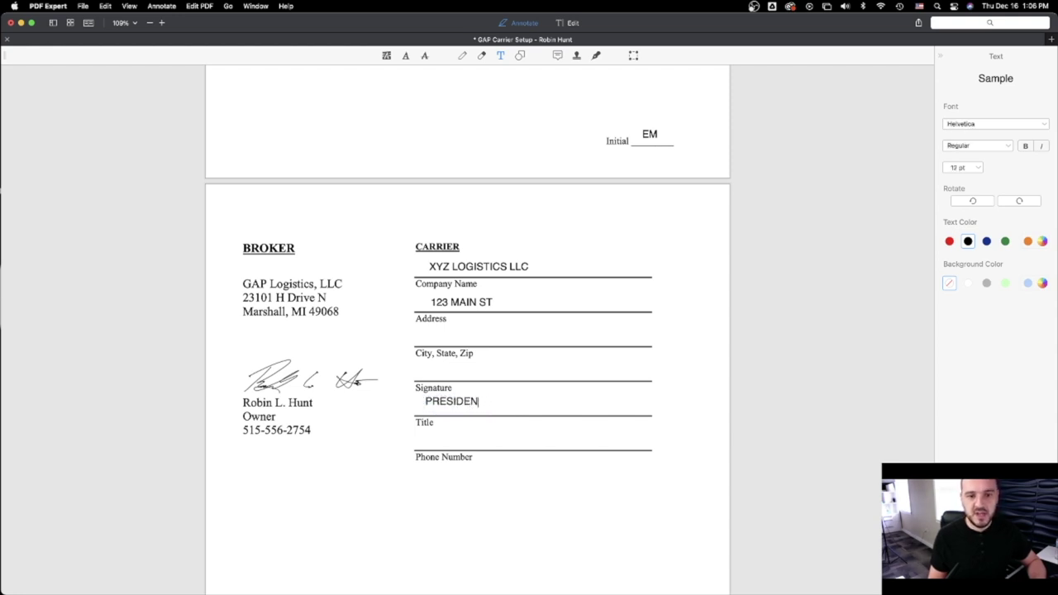
pyautogui.press('BackSpace')
pyautogui.press('BackSpace')
pyautogui.press('BackSpace')
pyautogui.press('BackSpace')
pyautogui.press('BackSpace')
pyautogui.press('BackSpace')
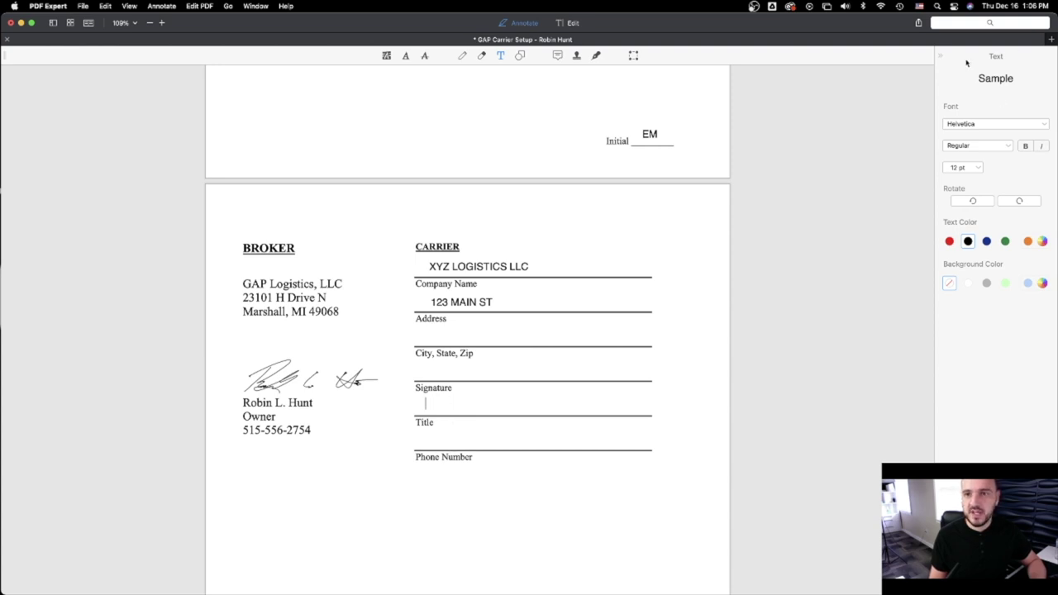
pyautogui.click(596, 56)
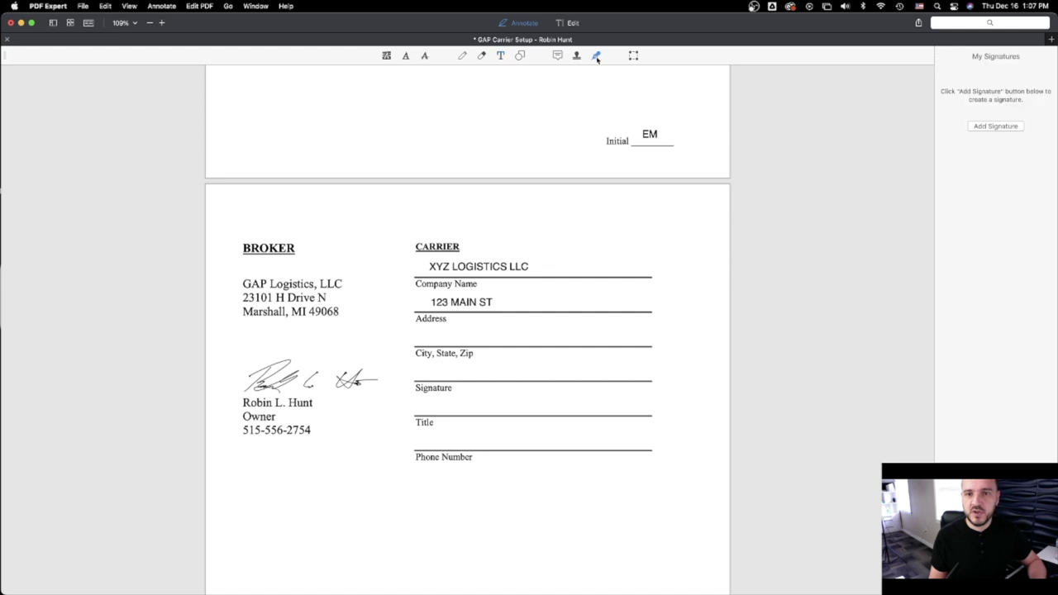
# Step: Create and save a keyboard-typed signature of the representative's name
pyautogui.click(996, 126)
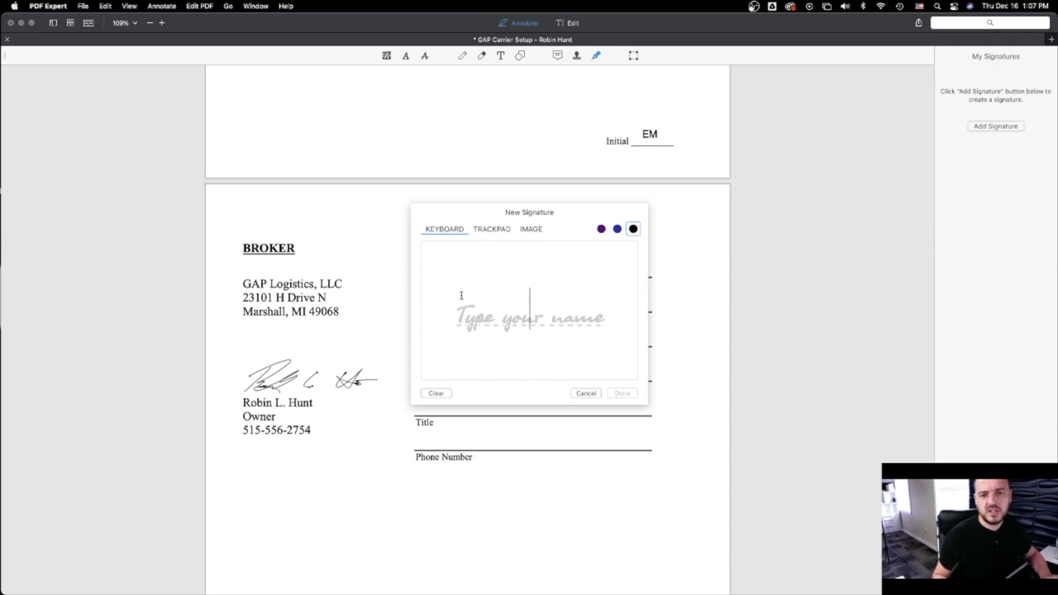
pyautogui.click(497, 235)
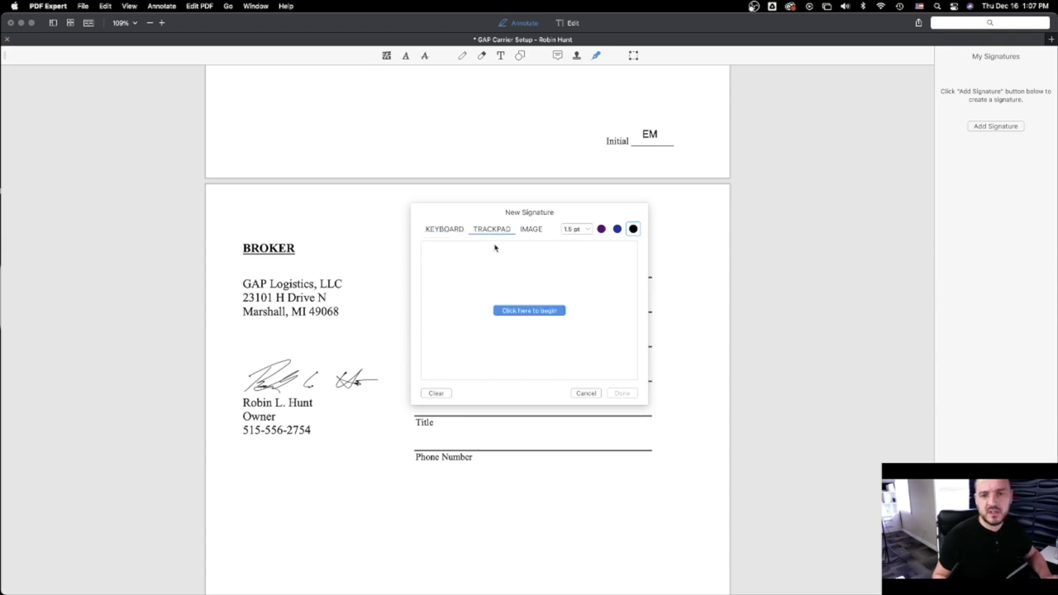
pyautogui.click(503, 315)
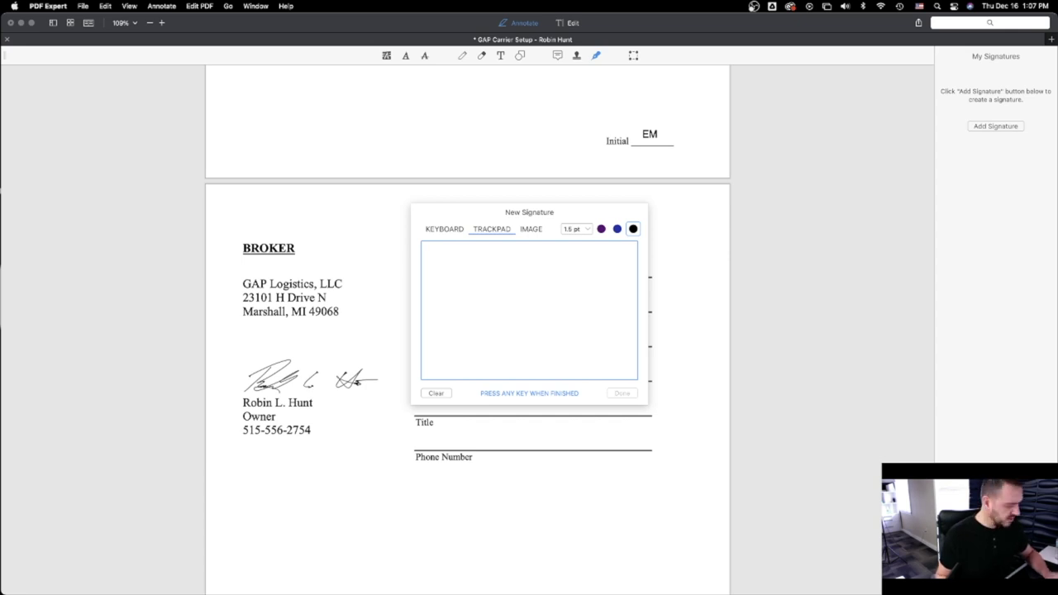
pyautogui.press('Escape')
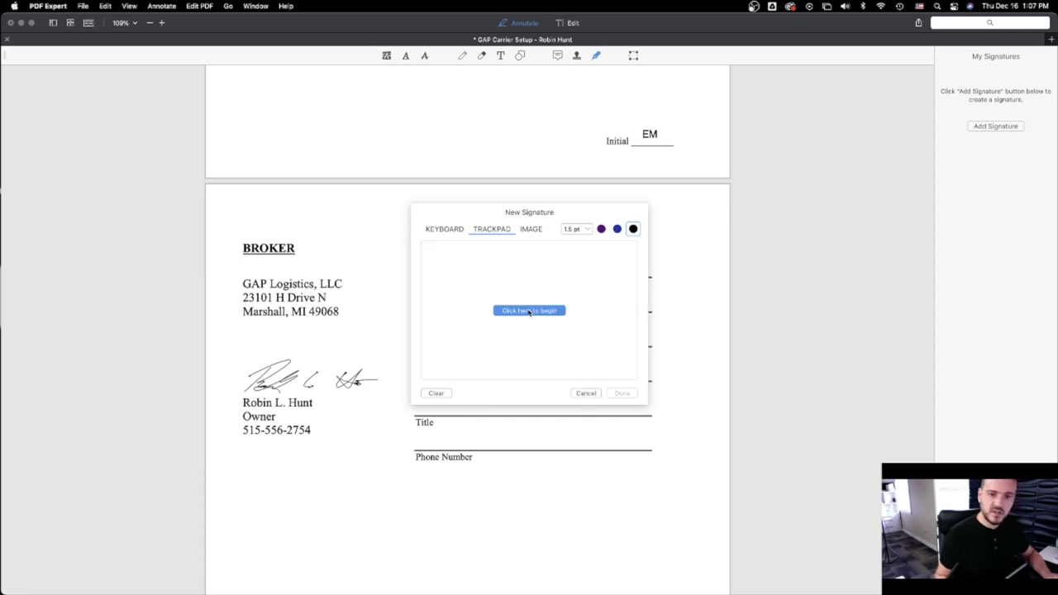
pyautogui.click(531, 230)
pyautogui.click(455, 231)
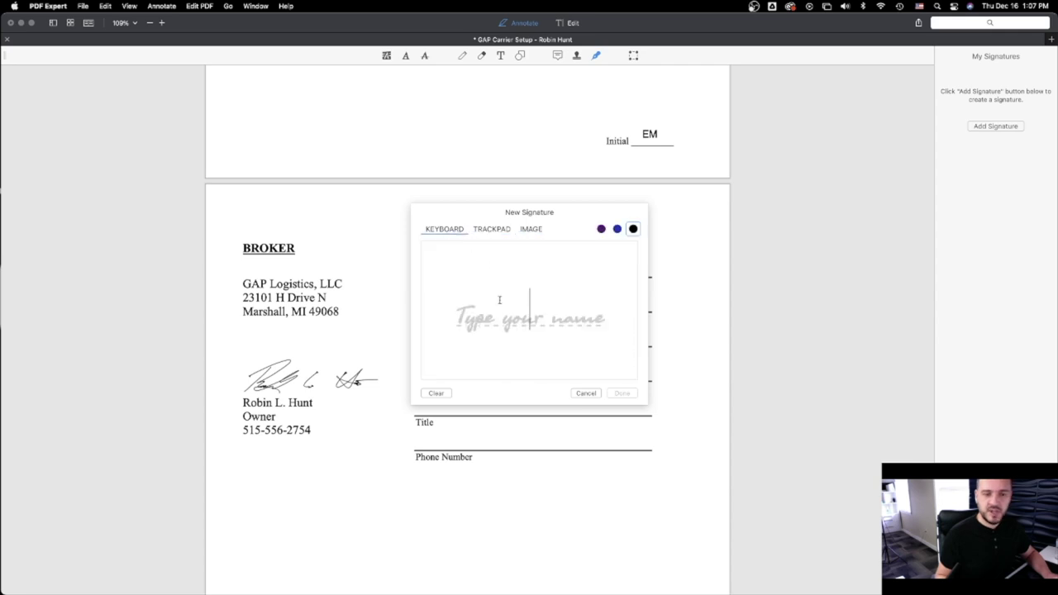
pyautogui.write('Enis M.')
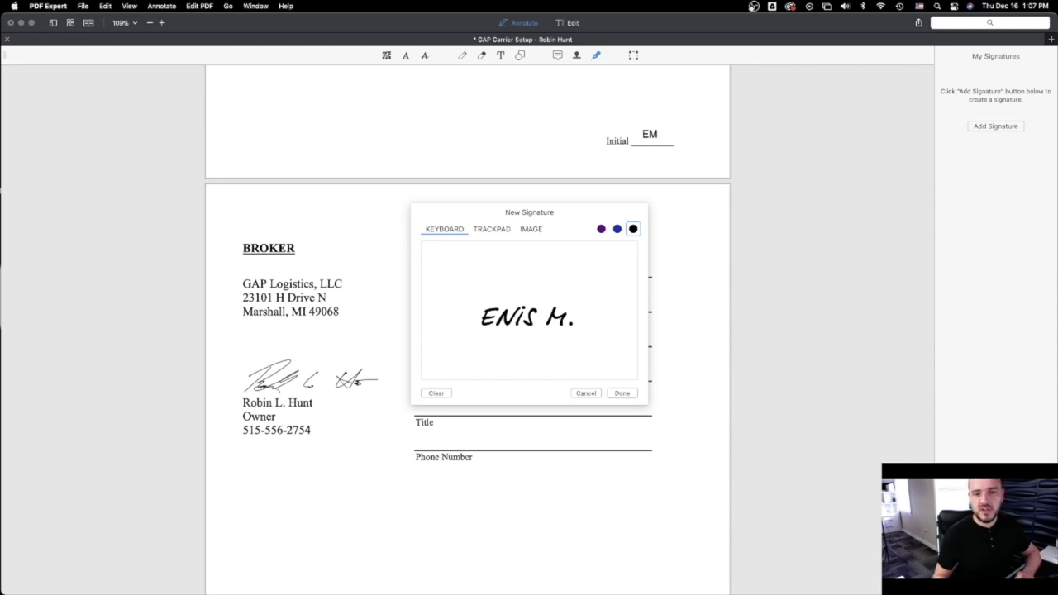
pyautogui.click(621, 394)
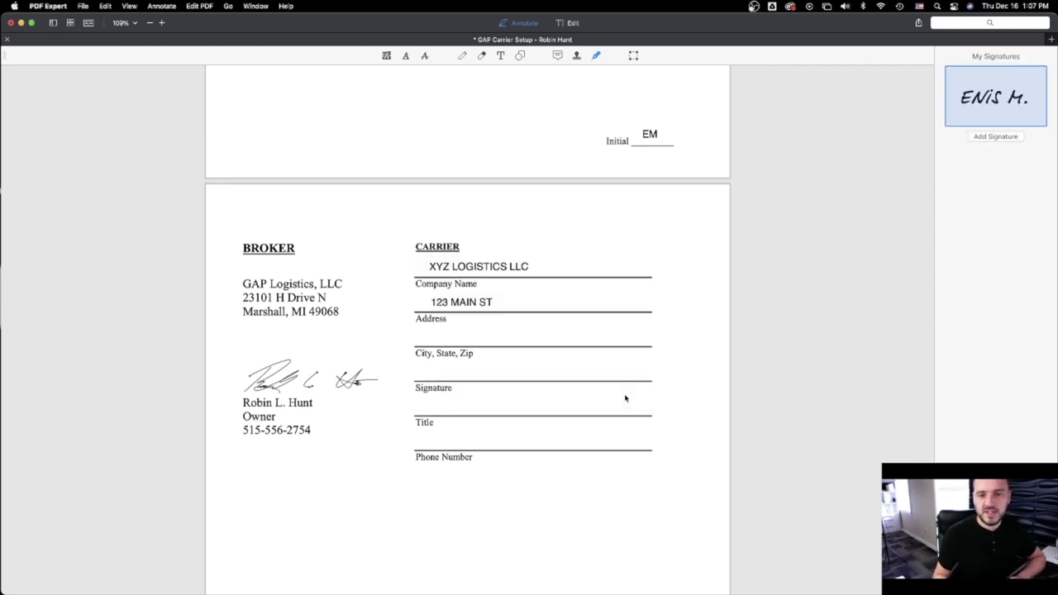
# Step: Place the saved signature on the carrier's Signature line
pyautogui.click(957, 72)
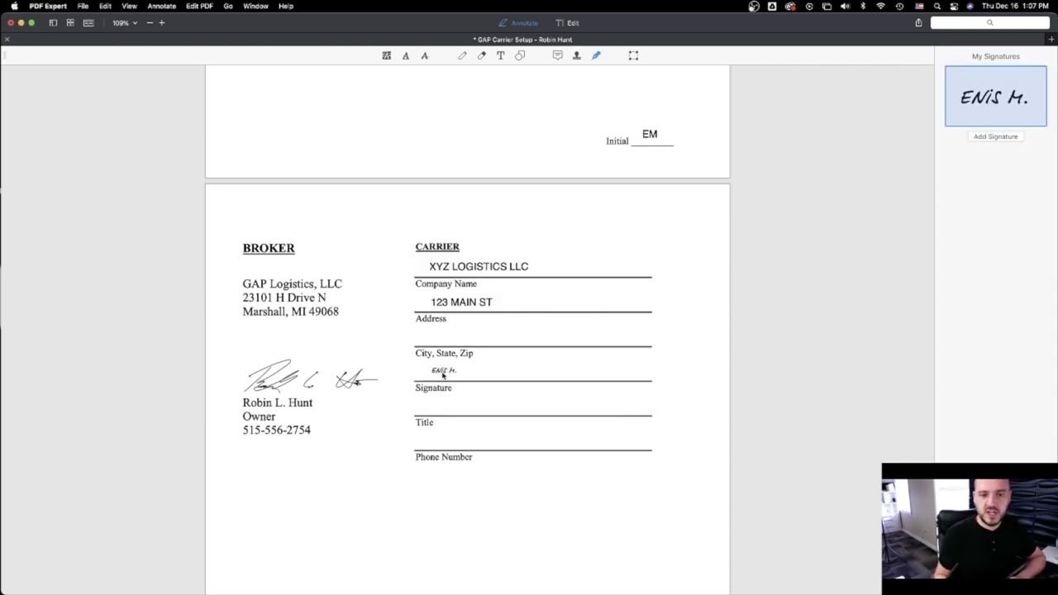
pyautogui.click(442, 373)
pyautogui.moveTo(443, 373); pyautogui.dragTo(446, 371)
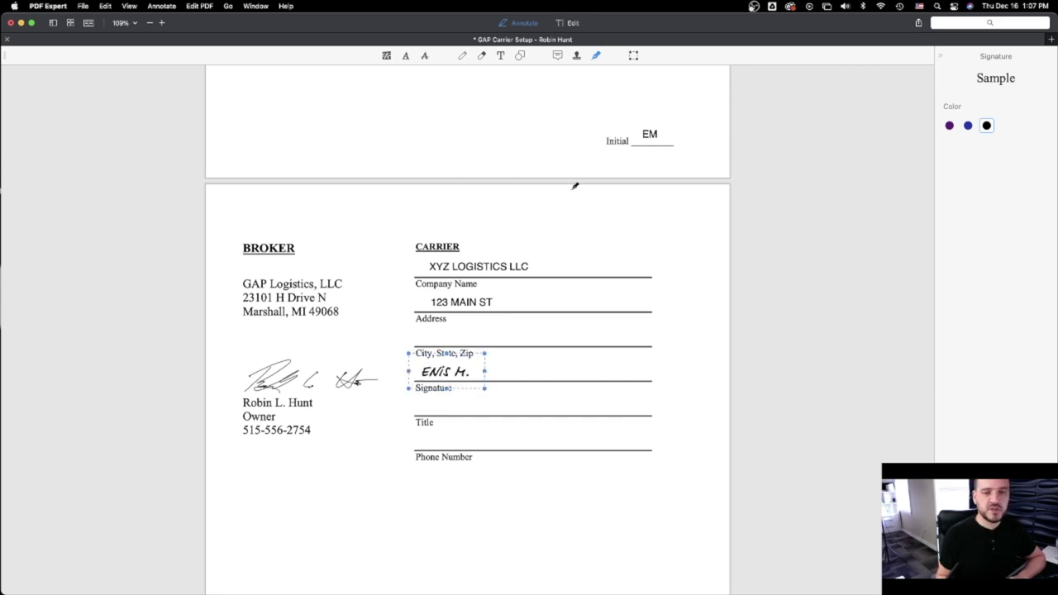
# Step: Review the completed carrier packet pages from top to bottom
pyautogui.scroll(-5, 491, 347)
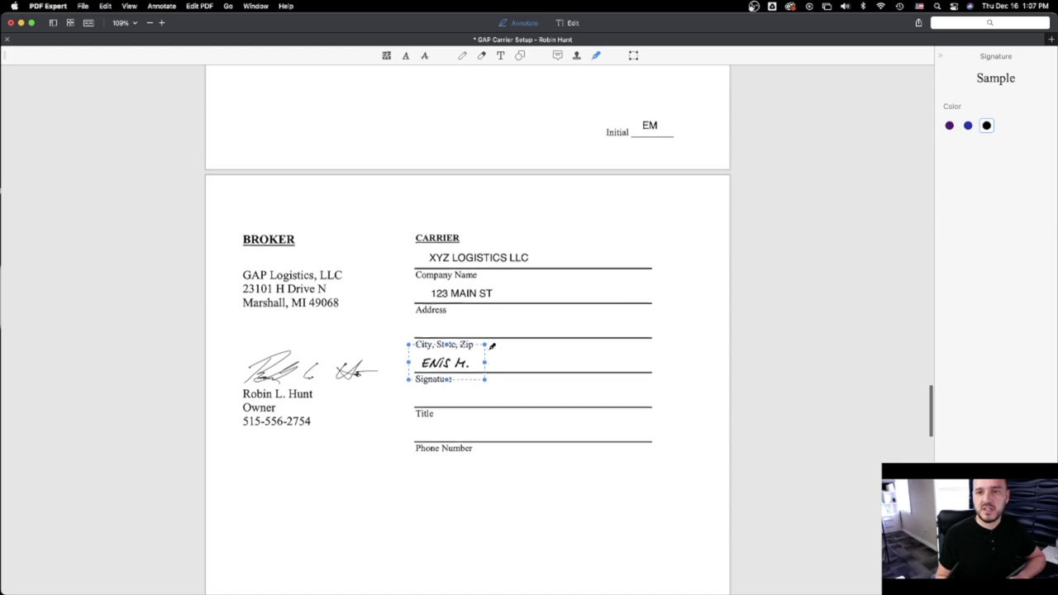
pyautogui.scroll(-10, 492, 345)
pyautogui.scroll(10, 498, 349)
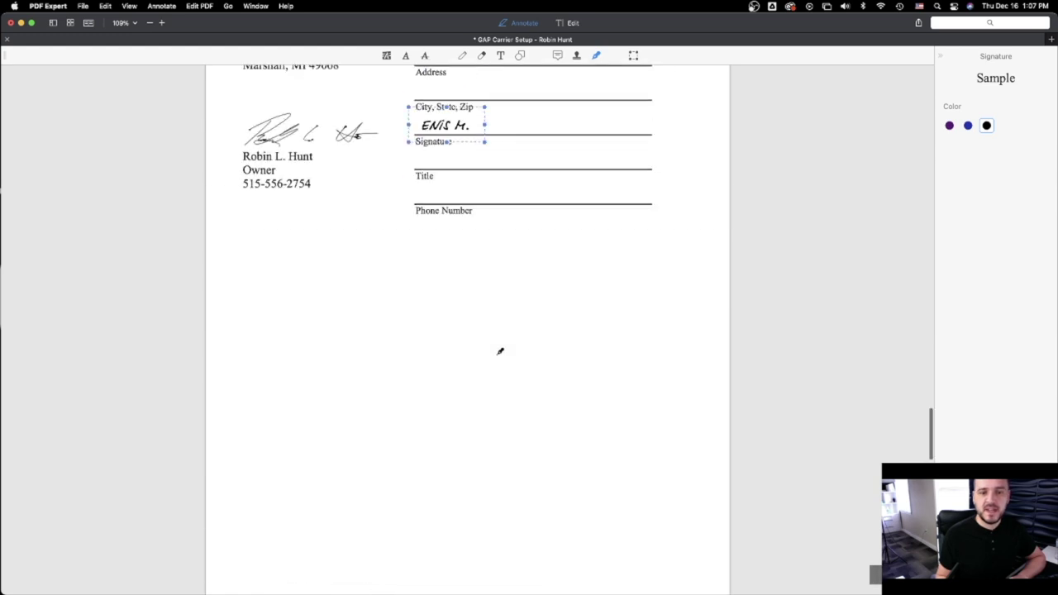
pyautogui.scroll(1, 488, 320)
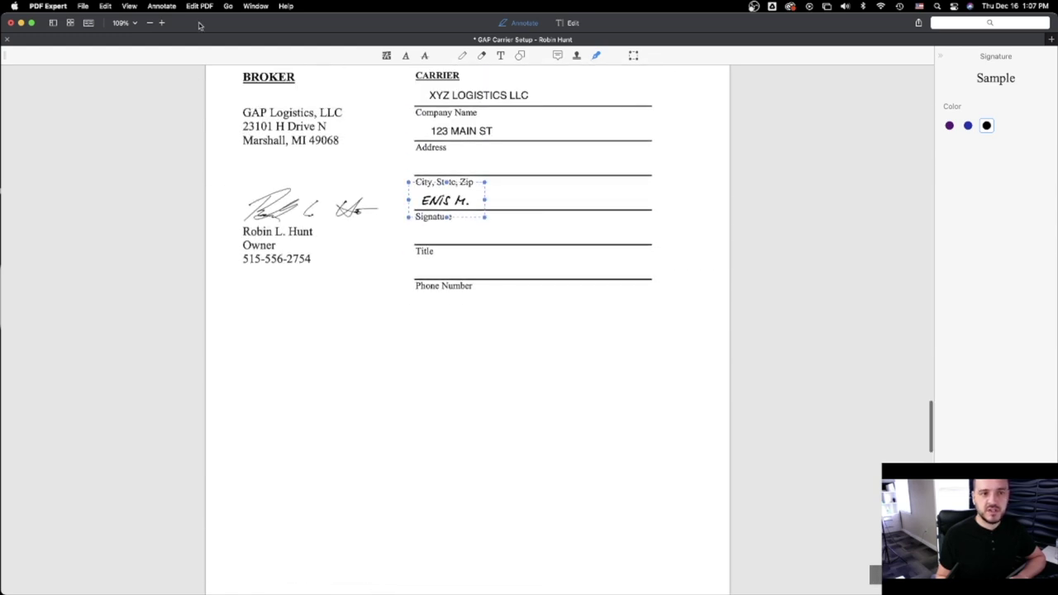
pyautogui.scroll(-10, 344, 263)
pyautogui.scroll(-2, 344, 270)
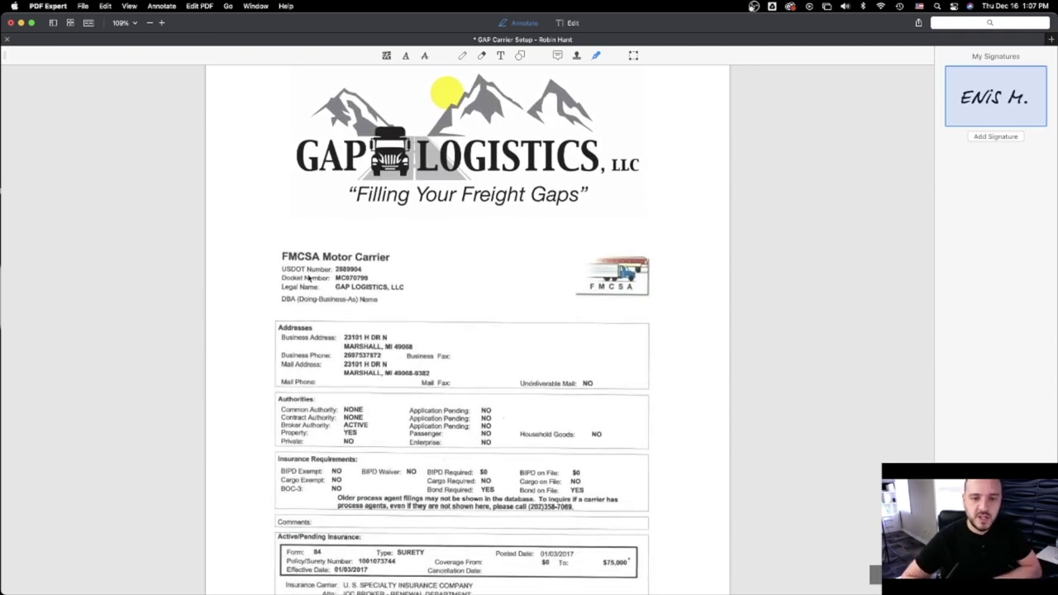
pyautogui.scroll(-3, 304, 274)
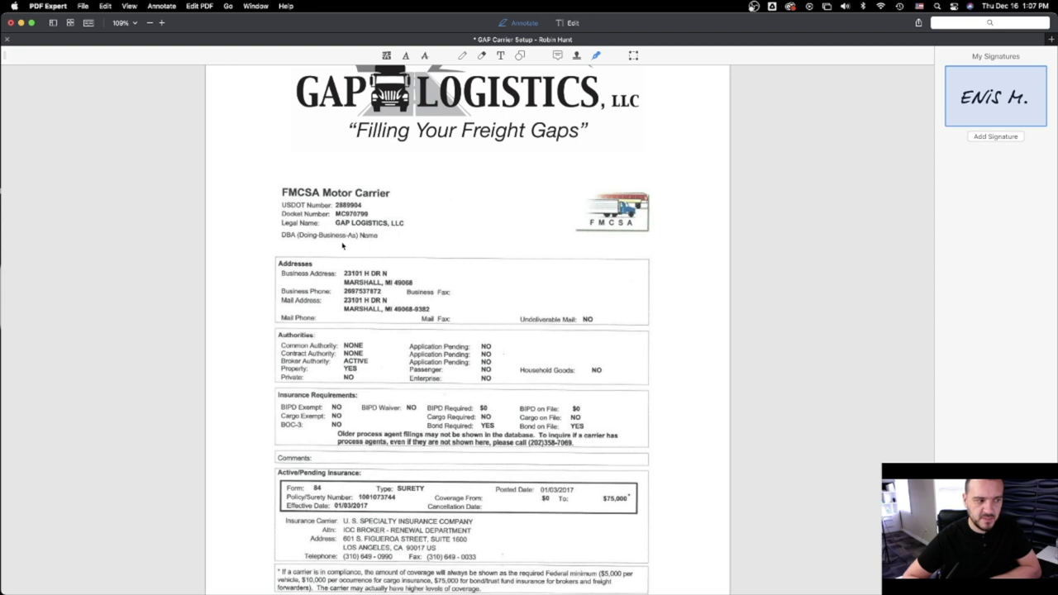
pyautogui.scroll(-2, 356, 289)
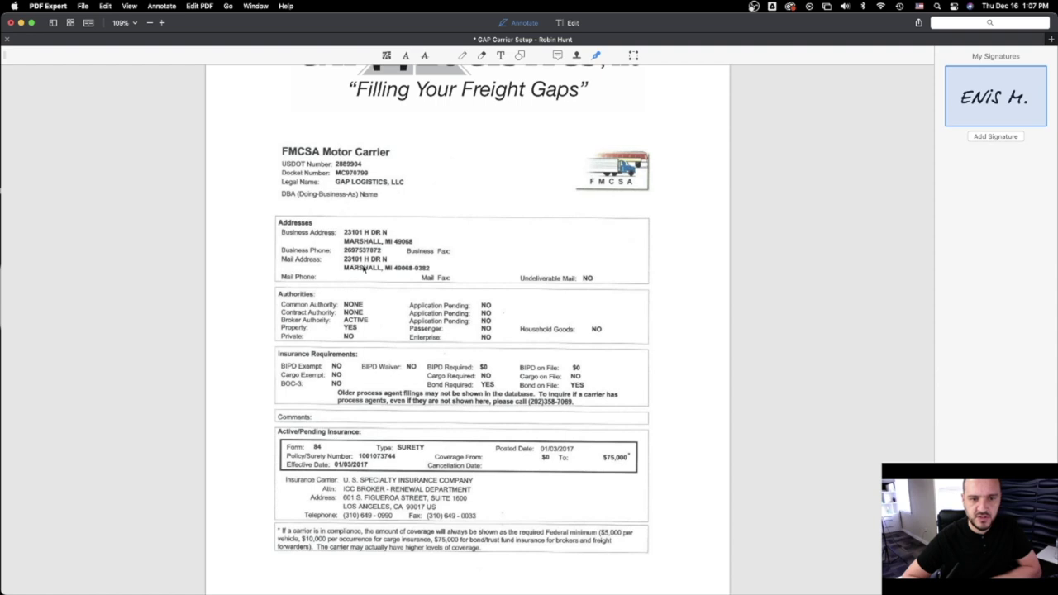
pyautogui.scroll(-2, 376, 356)
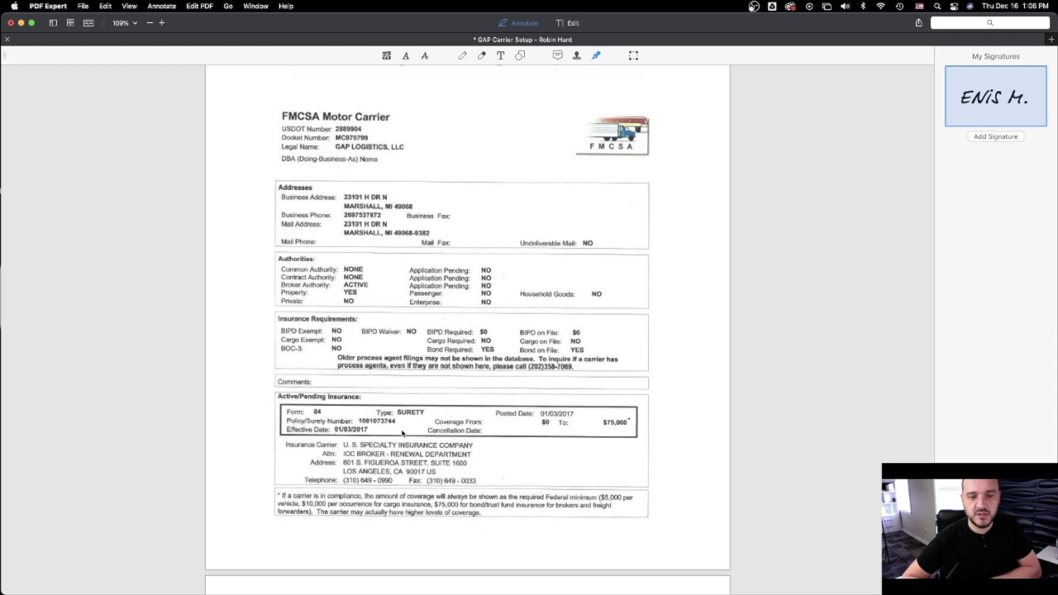
pyautogui.scroll(-3, 402, 433)
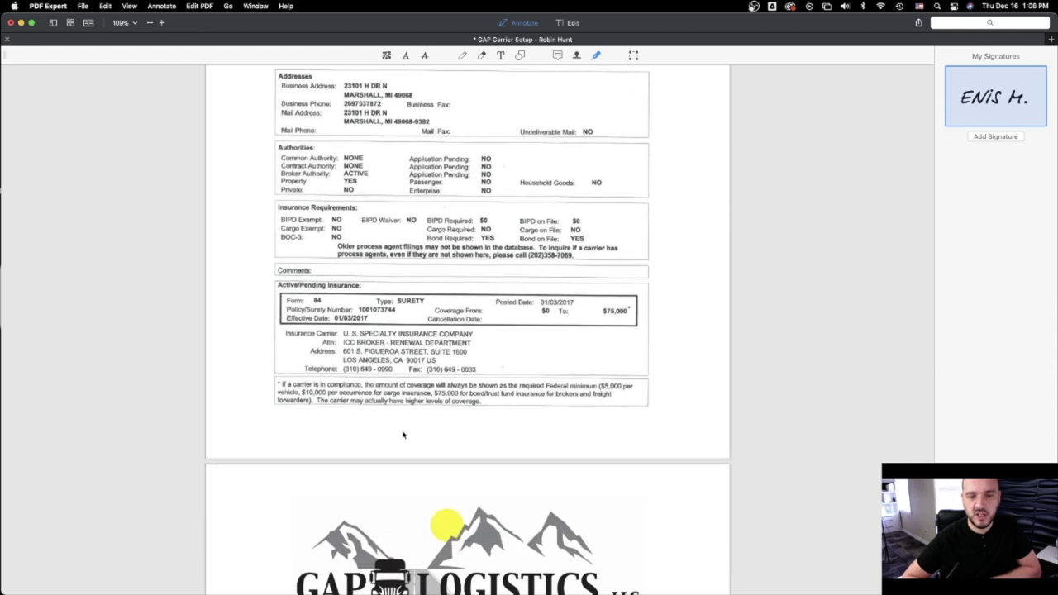
pyautogui.scroll(-1, 404, 435)
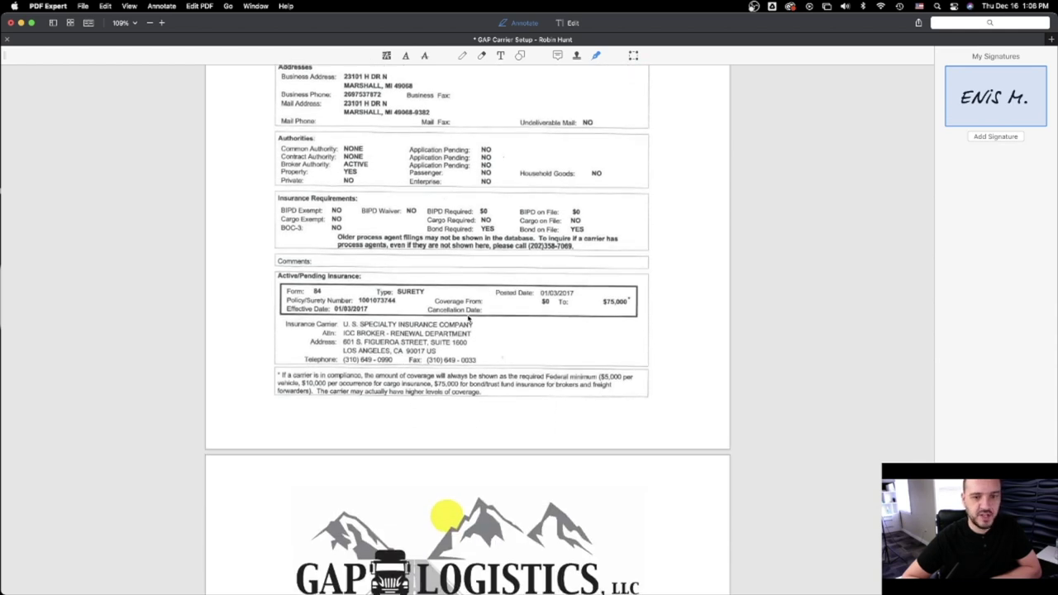
pyautogui.scroll(-2, 438, 339)
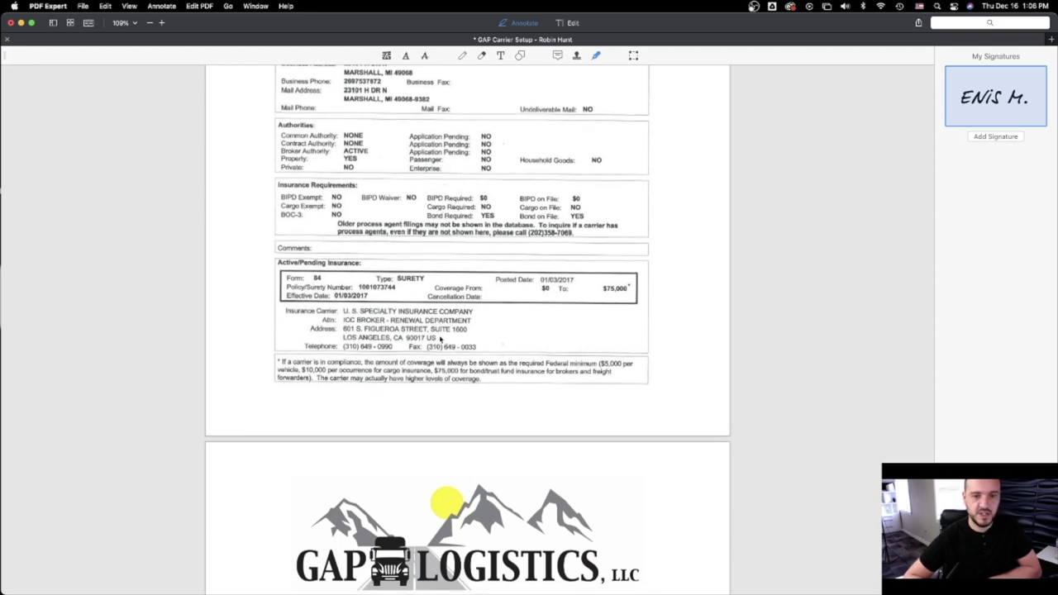
pyautogui.scroll(-6, 441, 339)
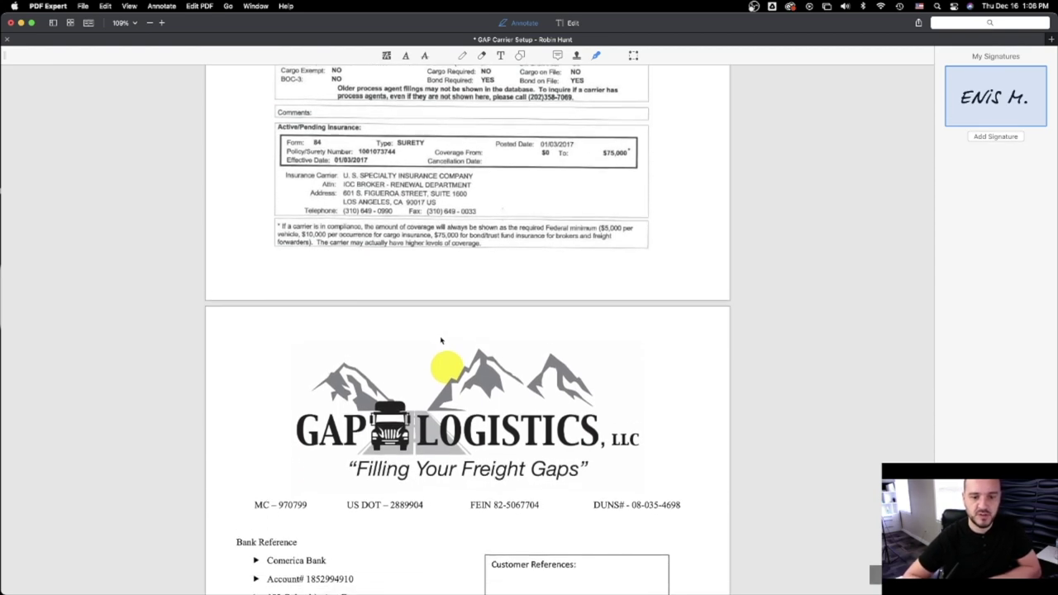
pyautogui.scroll(-5, 443, 339)
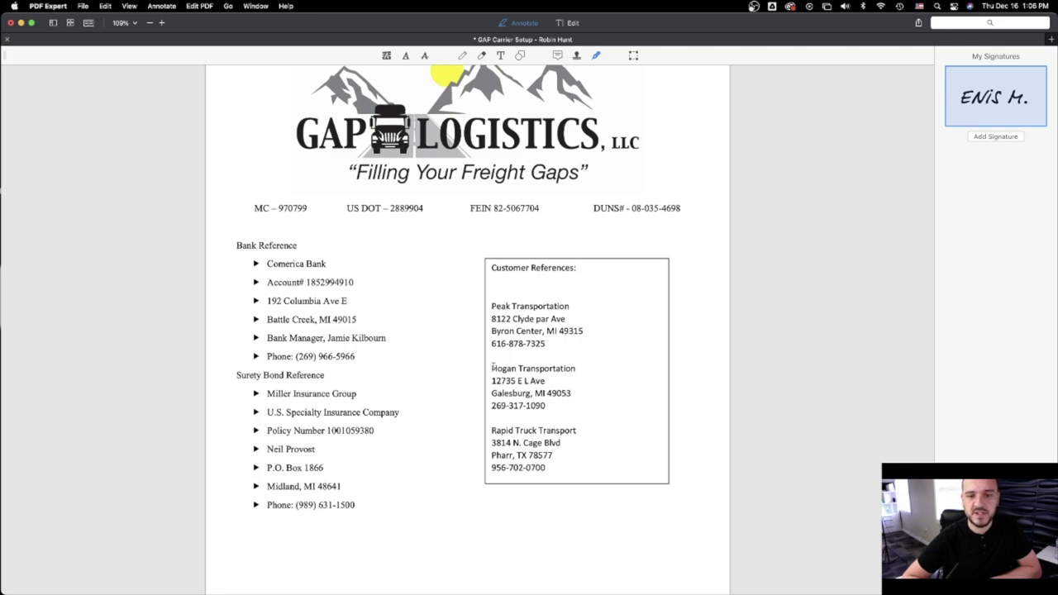
pyautogui.scroll(-3, 491, 361)
pyautogui.scroll(15, 512, 429)
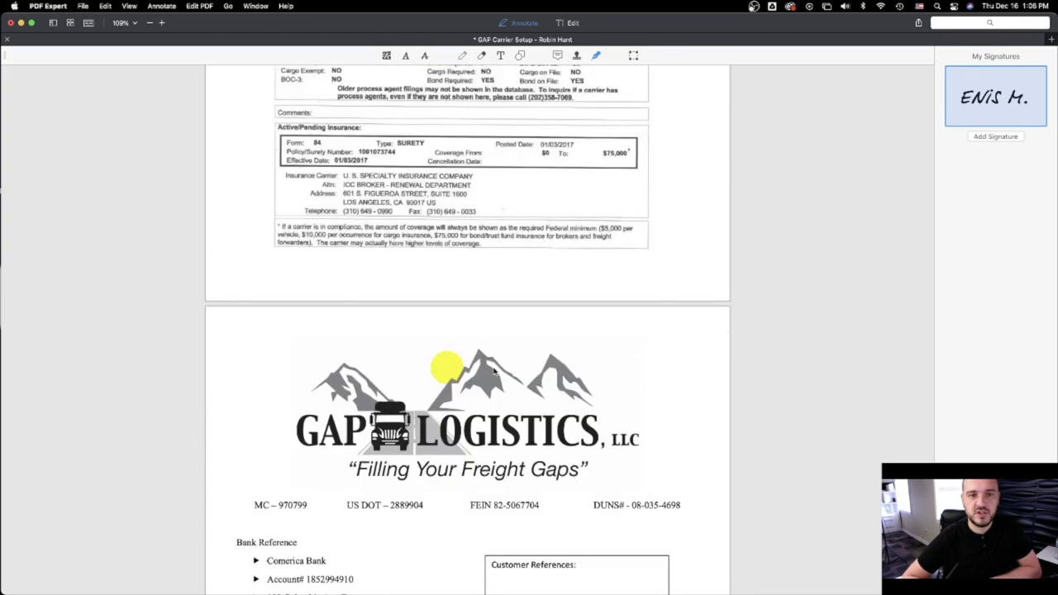
pyautogui.scroll(20, 513, 429)
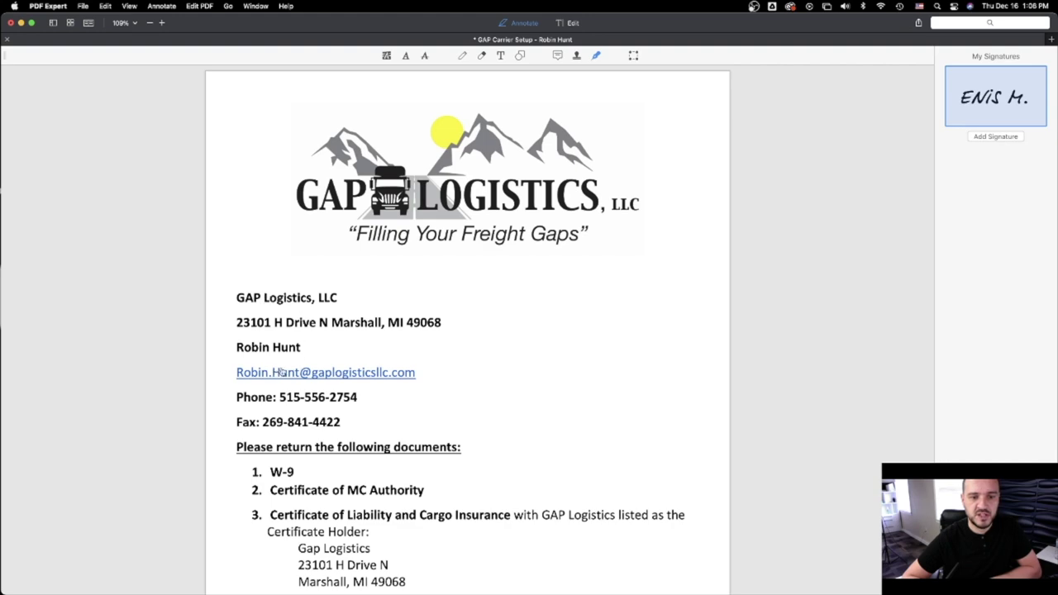
pyautogui.scroll(-4, 288, 372)
pyautogui.scroll(-5, 291, 372)
pyautogui.scroll(3, 291, 371)
pyautogui.scroll(-20, 293, 374)
pyautogui.scroll(-20, 299, 374)
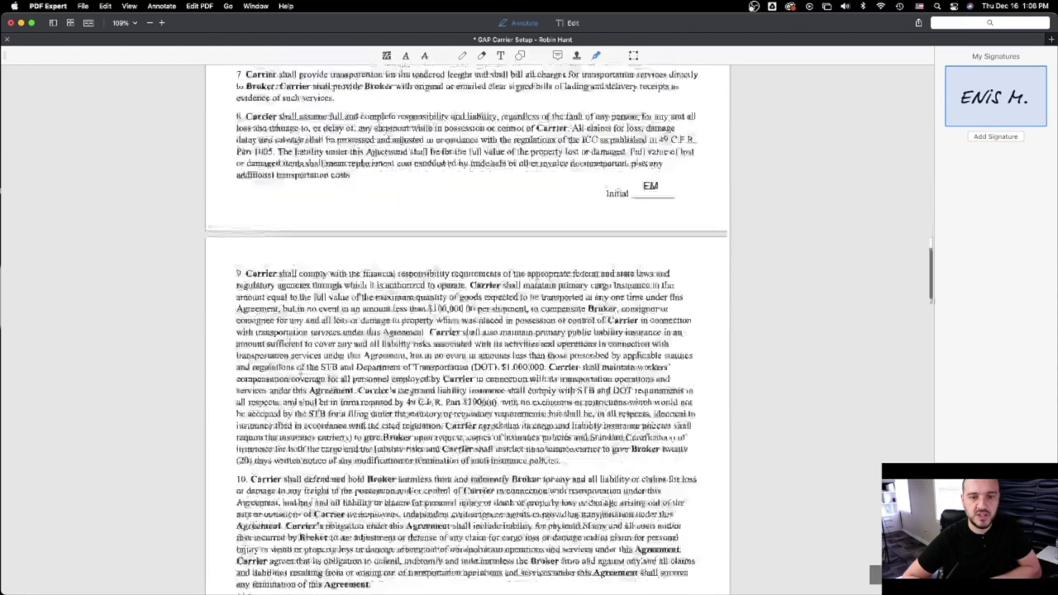
pyautogui.scroll(-20, 300, 370)
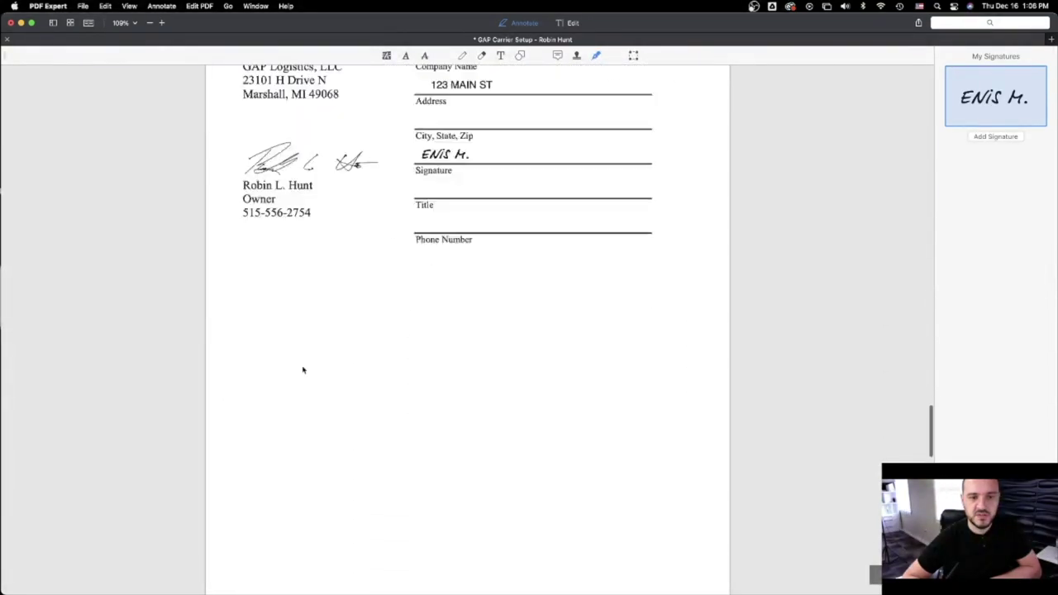
pyautogui.scroll(-15, 302, 370)
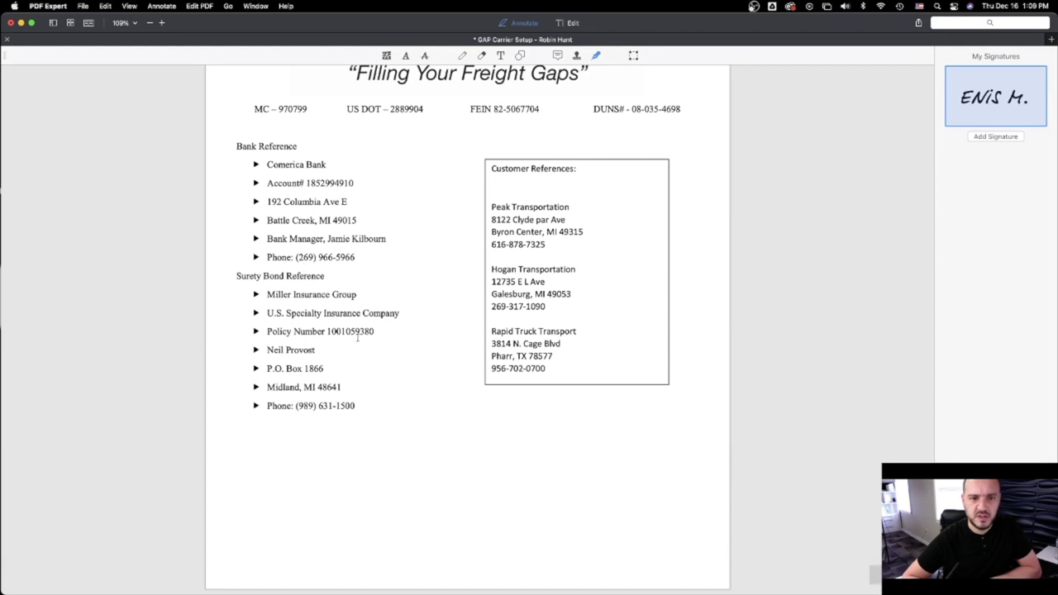
pyautogui.scroll(1, 515, 258)
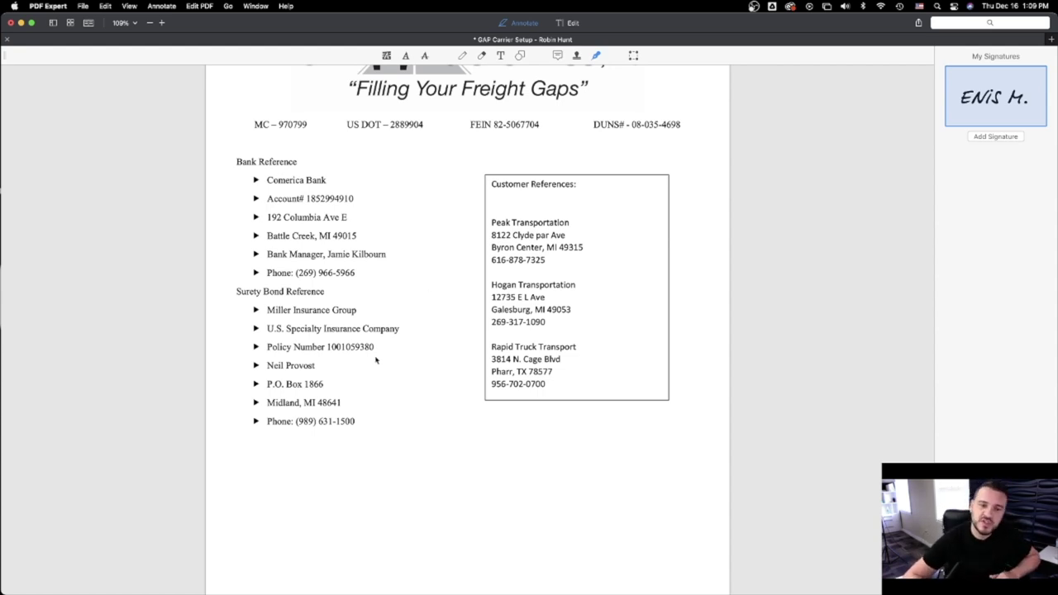
pyautogui.scroll(6, 413, 339)
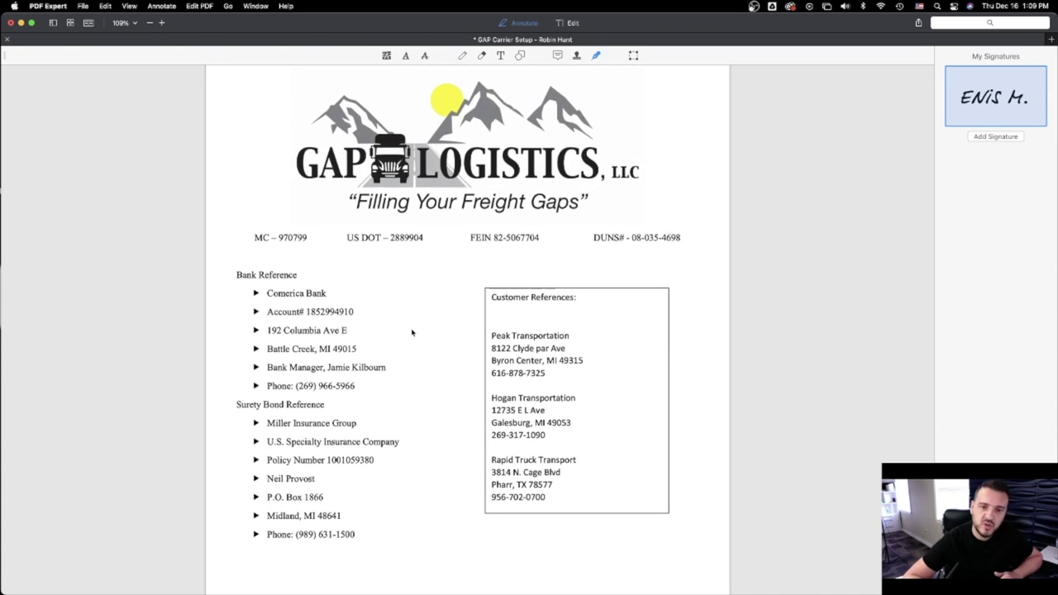
pyautogui.scroll(-7, 420, 346)
pyautogui.scroll(2, 430, 343)
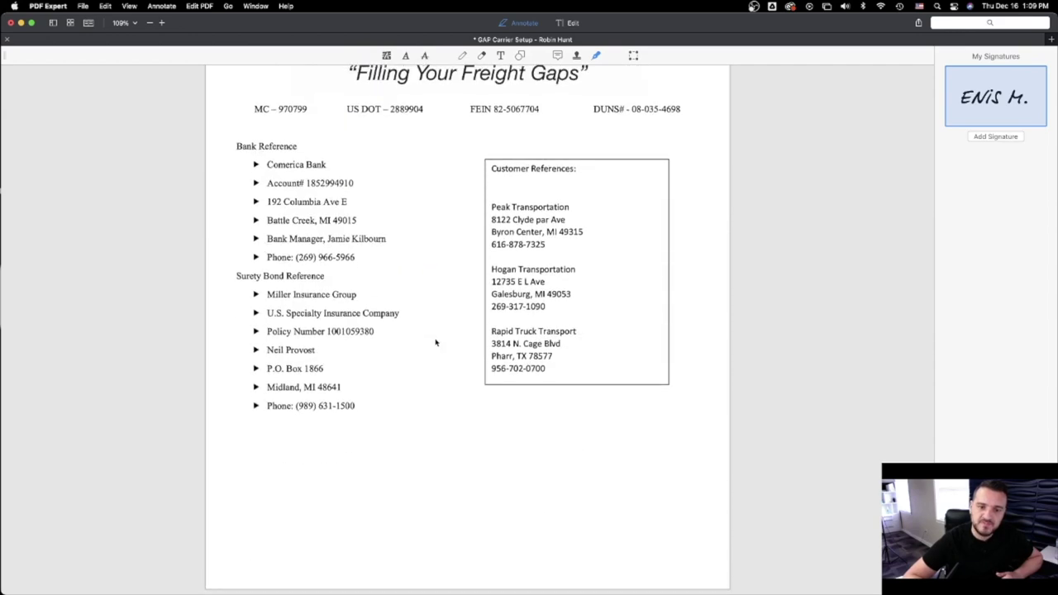
pyautogui.scroll(4, 436, 344)
pyautogui.scroll(-5, 437, 346)
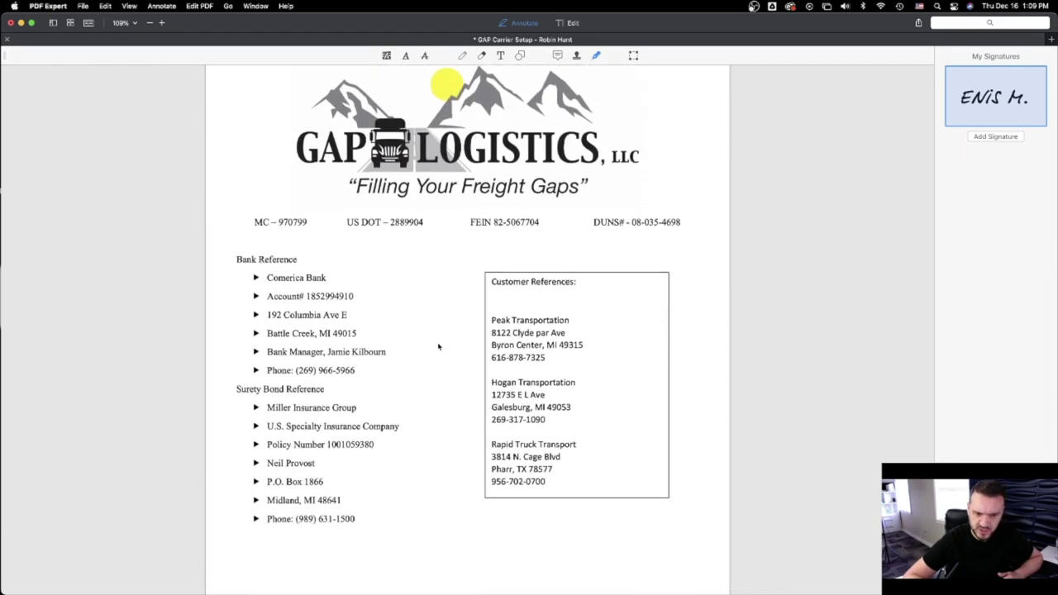
pyautogui.scroll(14, 439, 345)
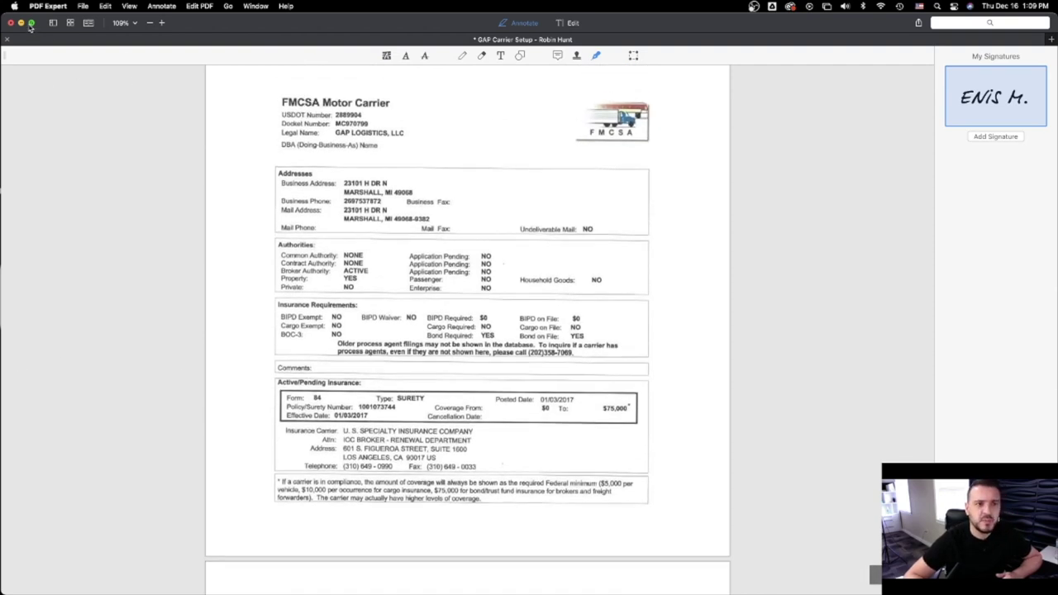
# Step: Save the signed GAP Carrier Setup packet and minimize PDF Expert to return to Gmail
pyautogui.click(84, 7)
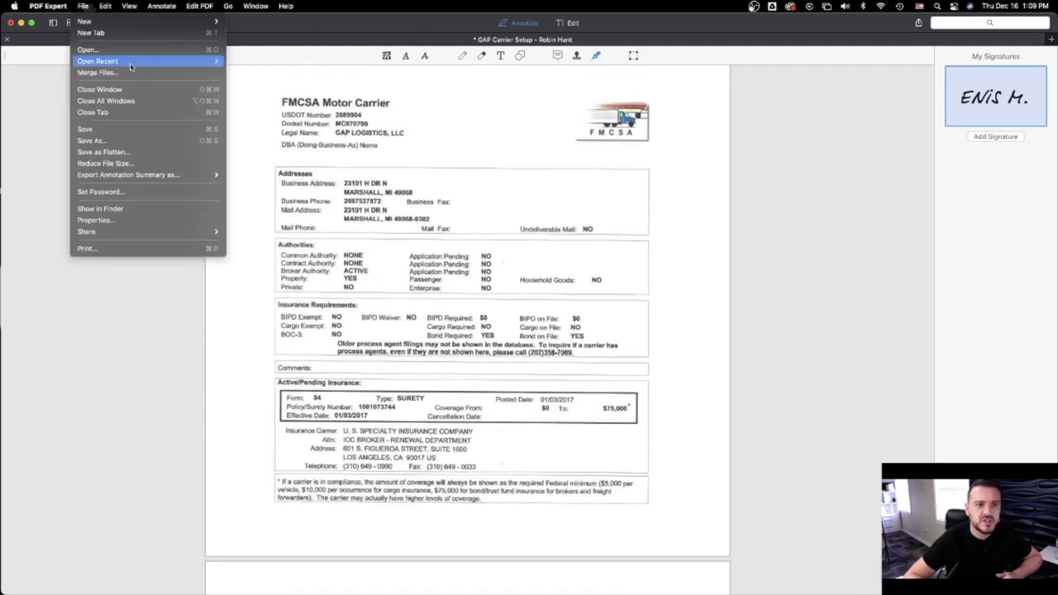
pyautogui.click(103, 133)
pyautogui.scroll(5, 385, 241)
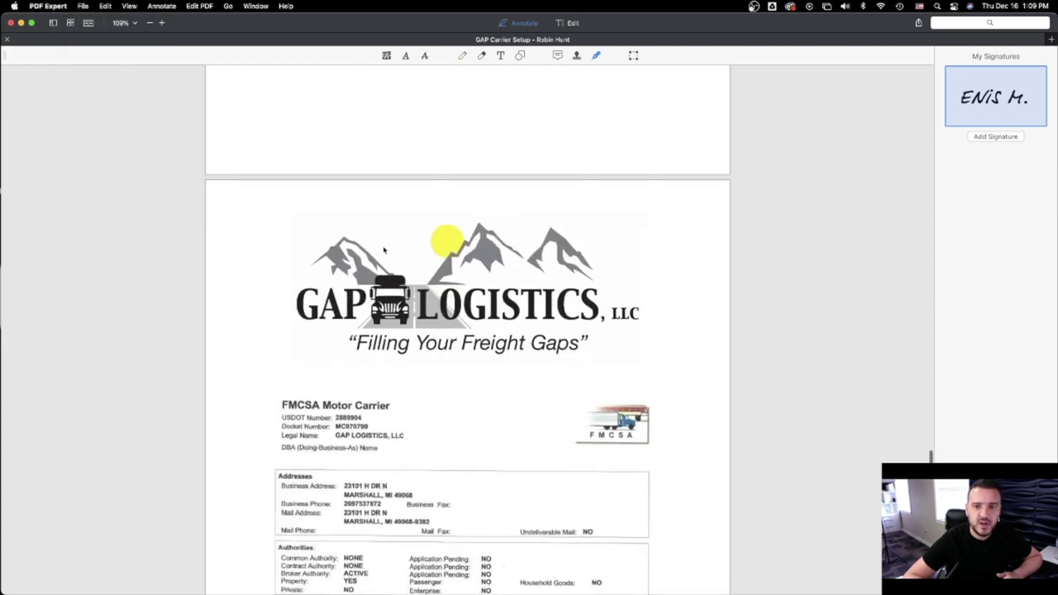
pyautogui.click(20, 23)
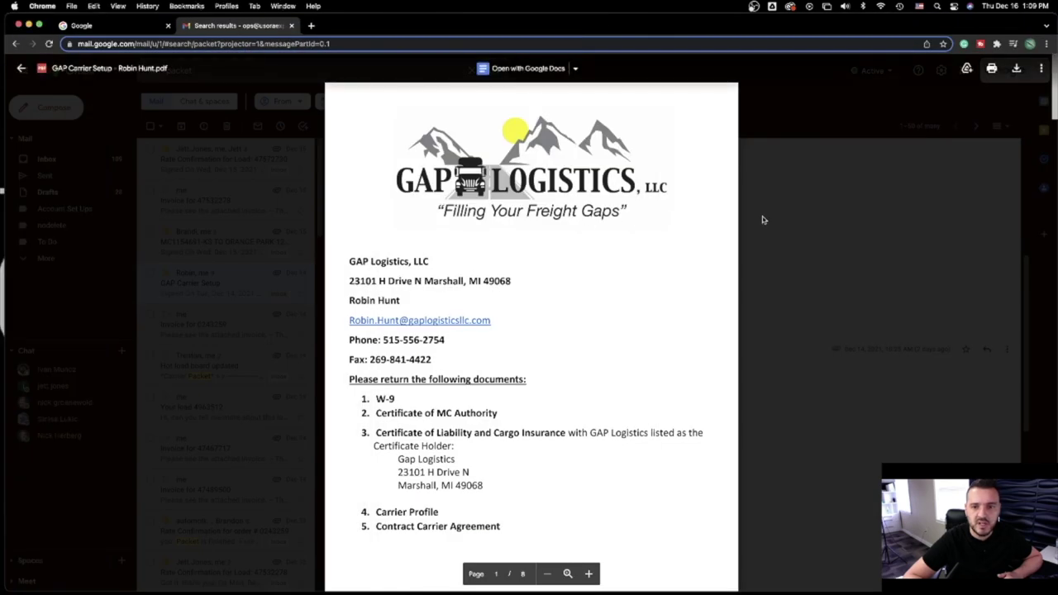
# Step: Close the packet preview, start a reply to GAP Carrier Setup, and open the Orange Park load email
pyautogui.click(798, 228)
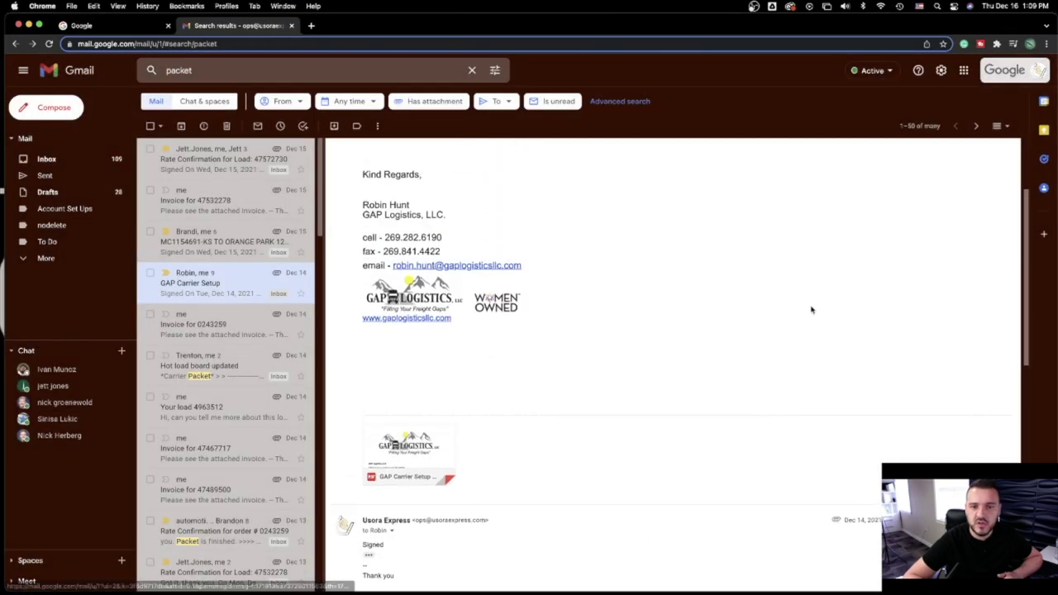
pyautogui.scroll(3, 811, 310)
pyautogui.click(981, 153)
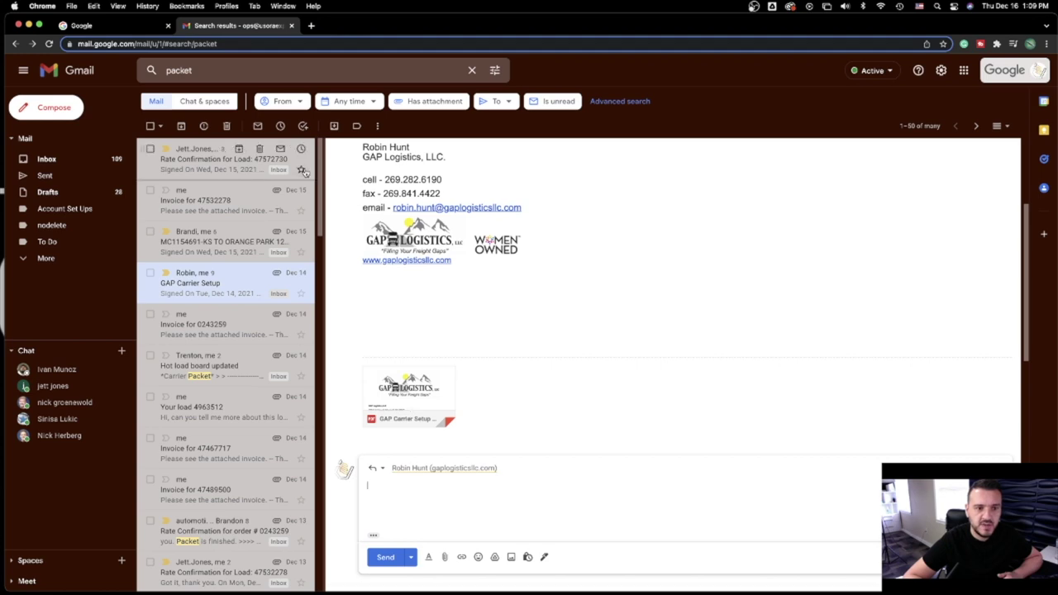
pyautogui.click(195, 250)
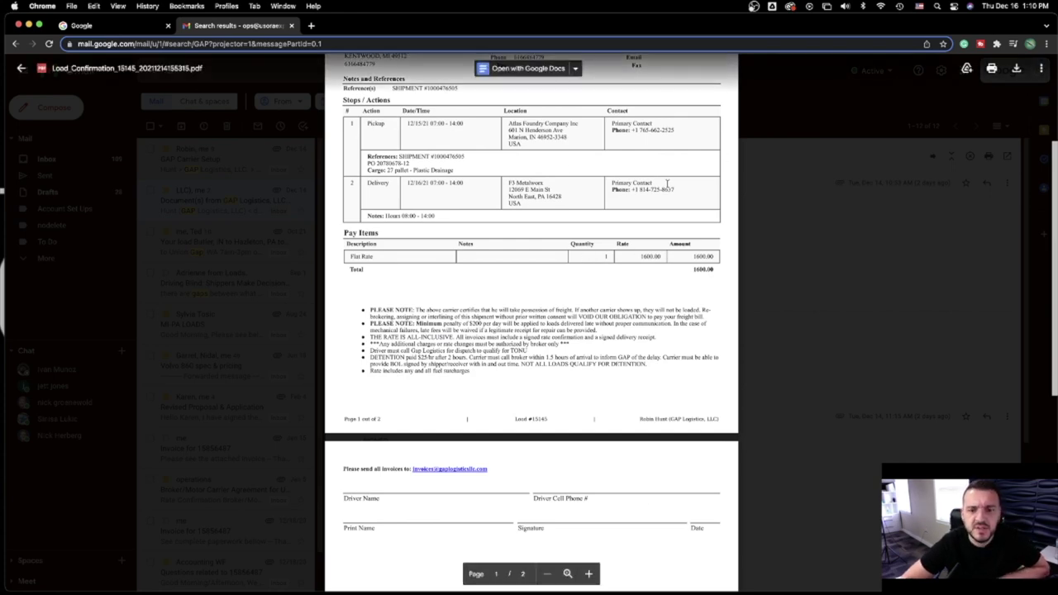
# Step: Enlarge the load #15145 confirmation to view its pay items and driver signature lines
pyautogui.click(589, 574)
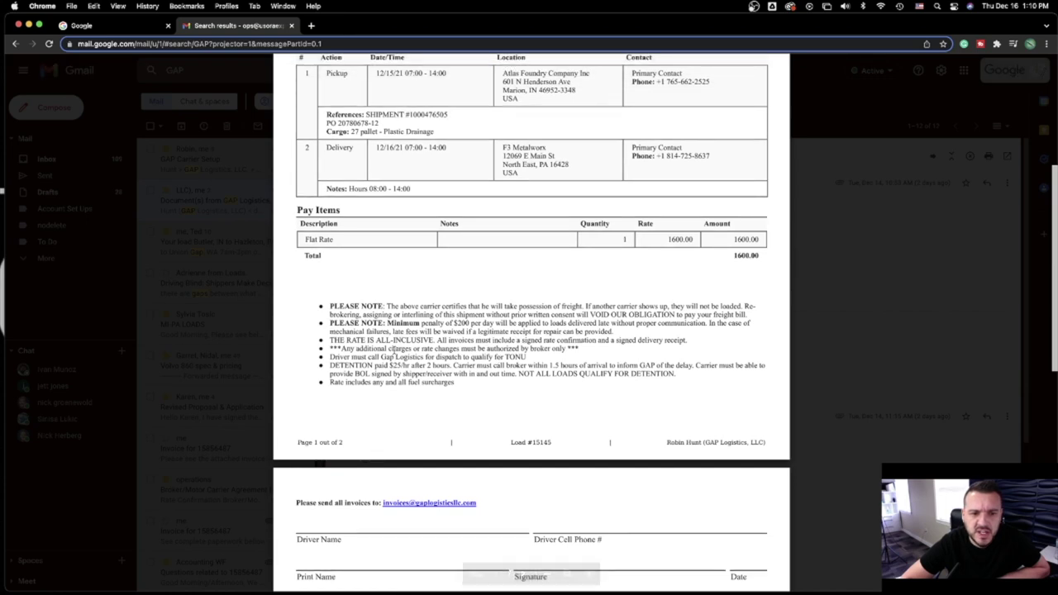
pyautogui.scroll(-3, 400, 339)
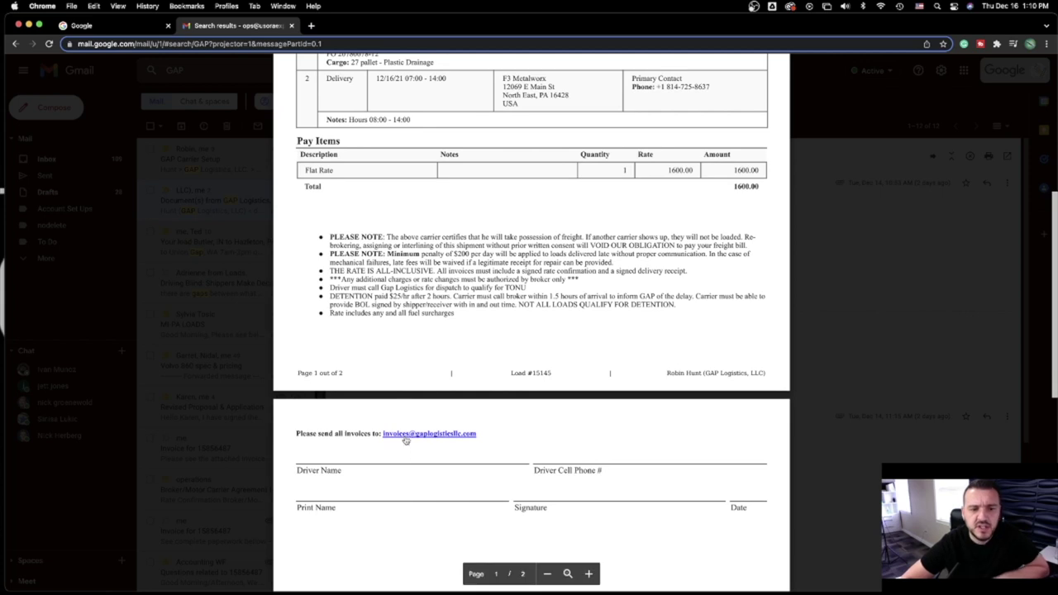
pyautogui.scroll(-2, 440, 441)
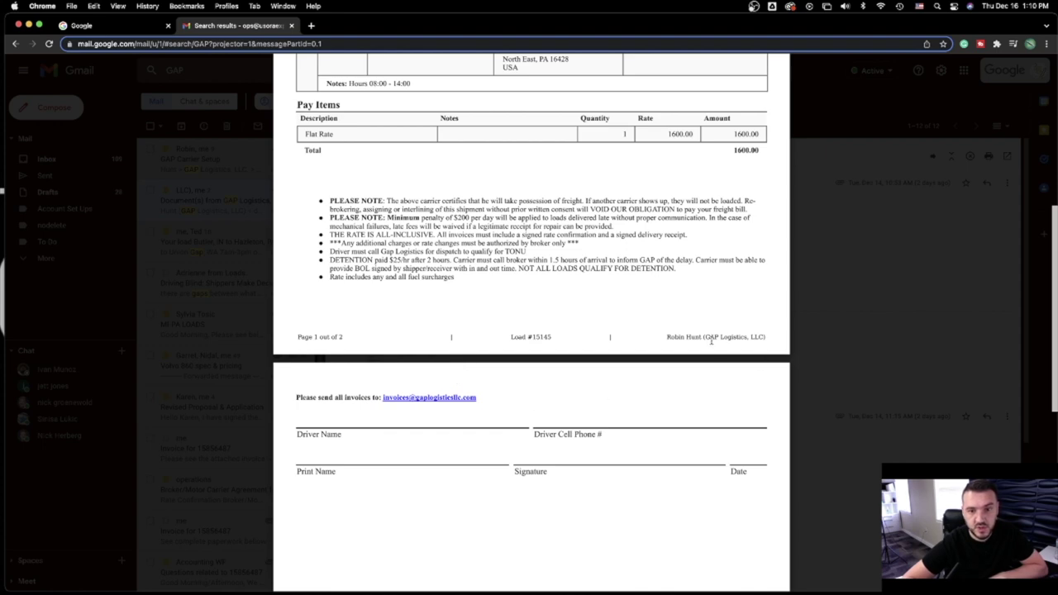
# Step: Search the mail for packet emails and open the KTI load email
pyautogui.press('Escape')
pyautogui.write('/')
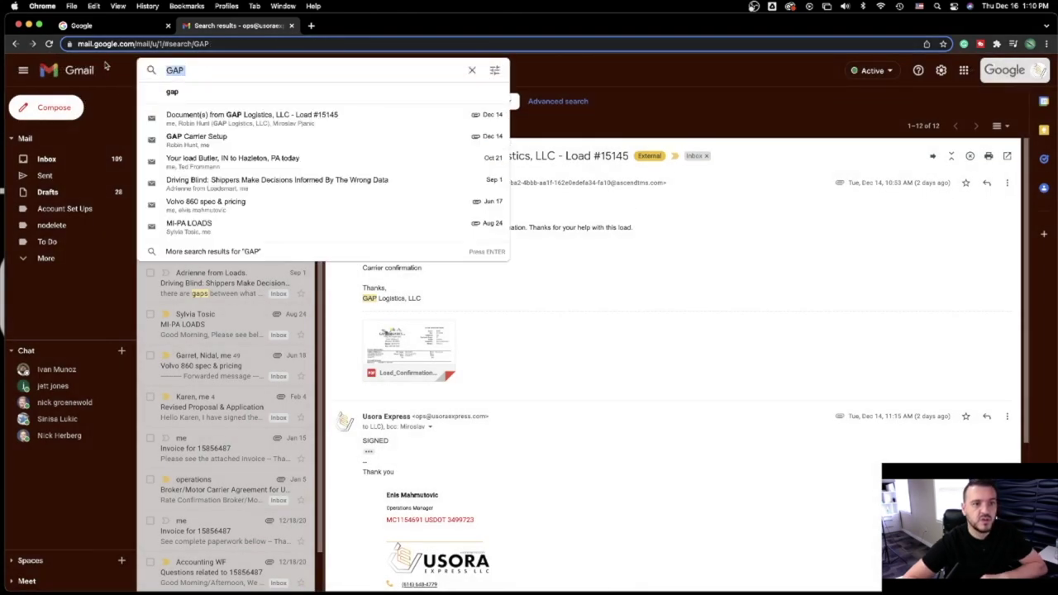
pyautogui.write('P')
pyautogui.write('KET')
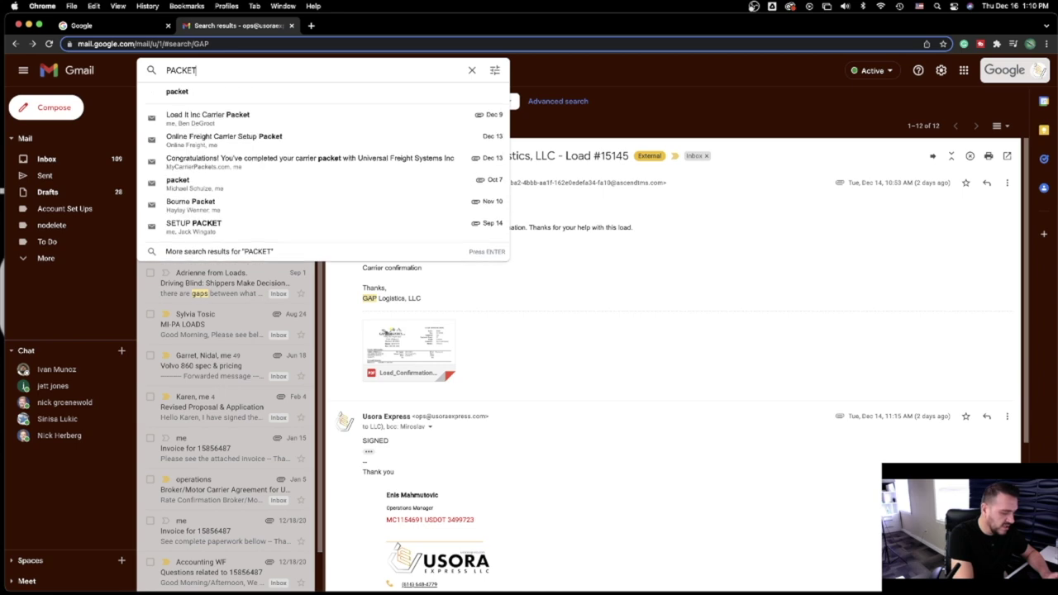
pyautogui.press('Return')
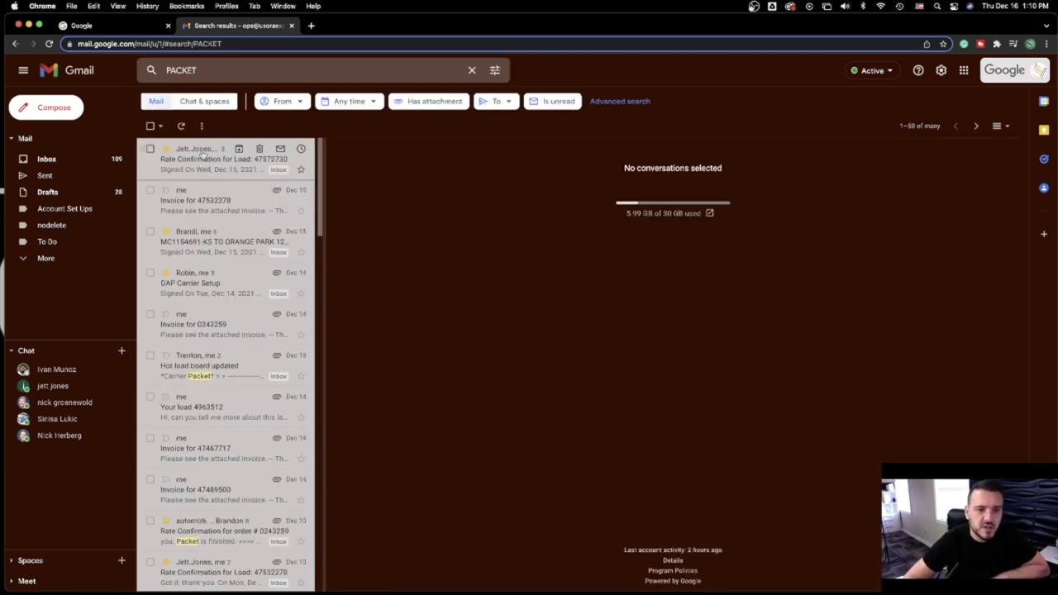
pyautogui.click(189, 247)
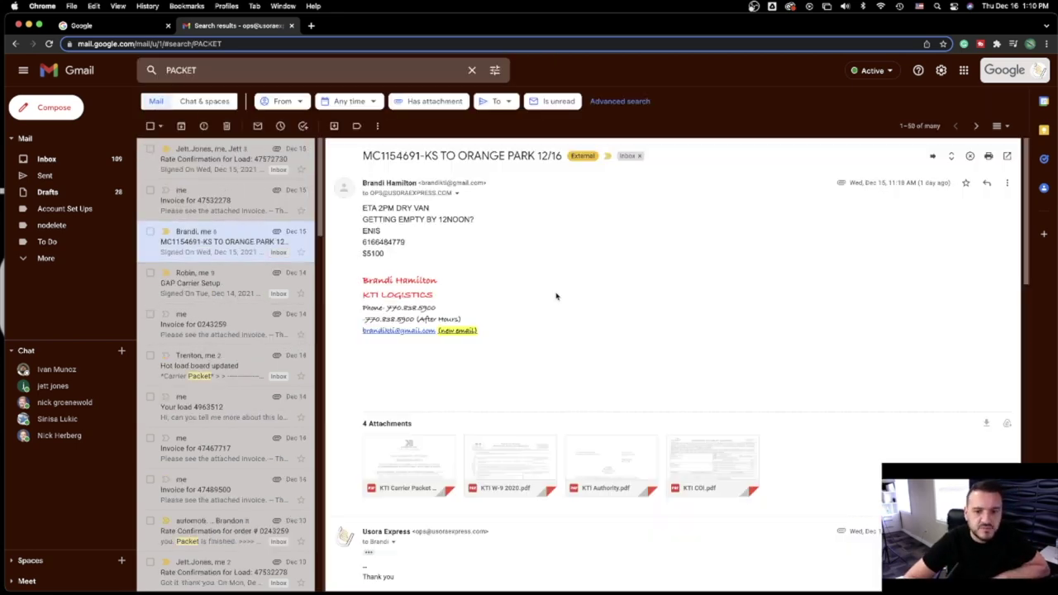
# Step: Preview the Carrier Packet, W-9 2020, Authority and COI attachments one by one
pyautogui.click(409, 462)
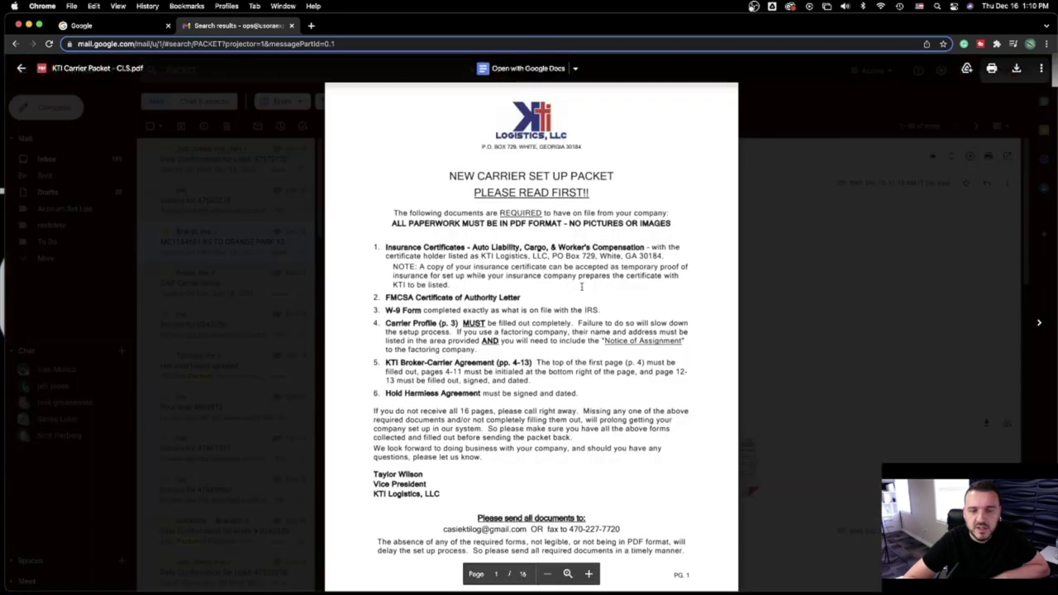
pyautogui.scroll(-15, 719, 286)
pyautogui.click(845, 277)
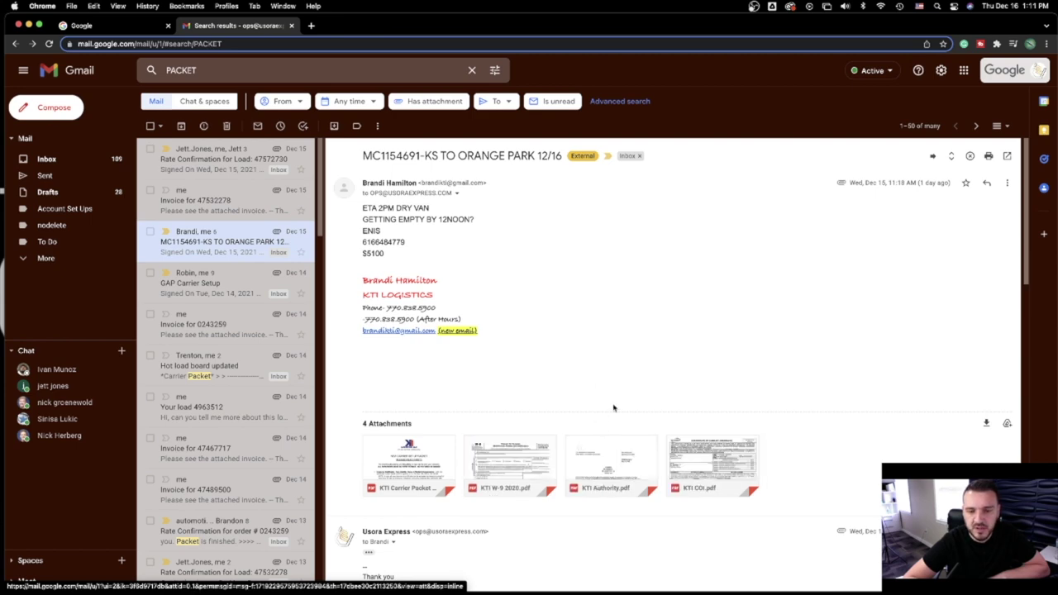
pyautogui.click(519, 448)
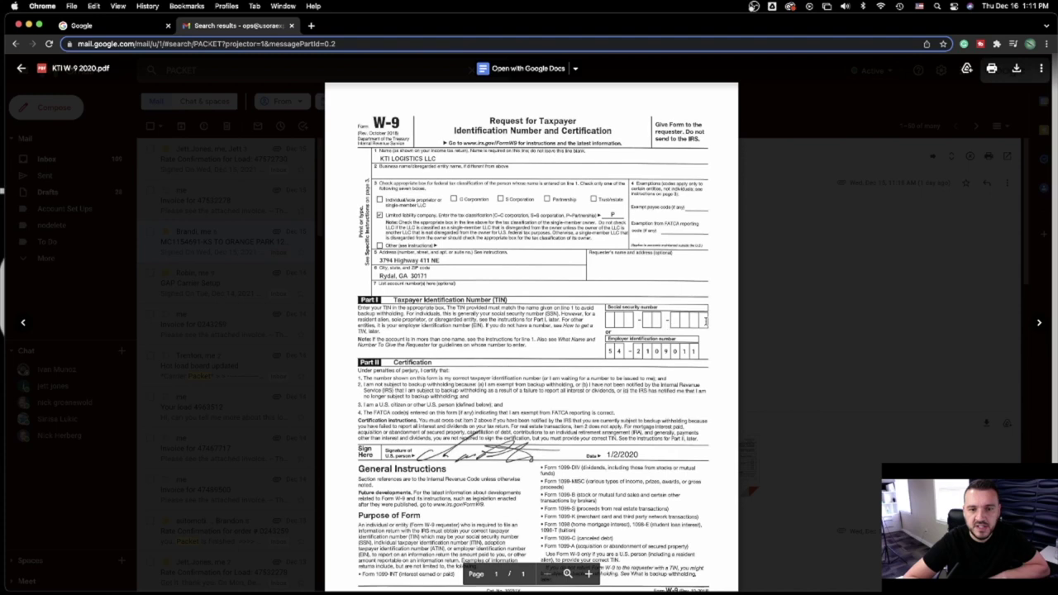
pyautogui.scroll(-2, 595, 354)
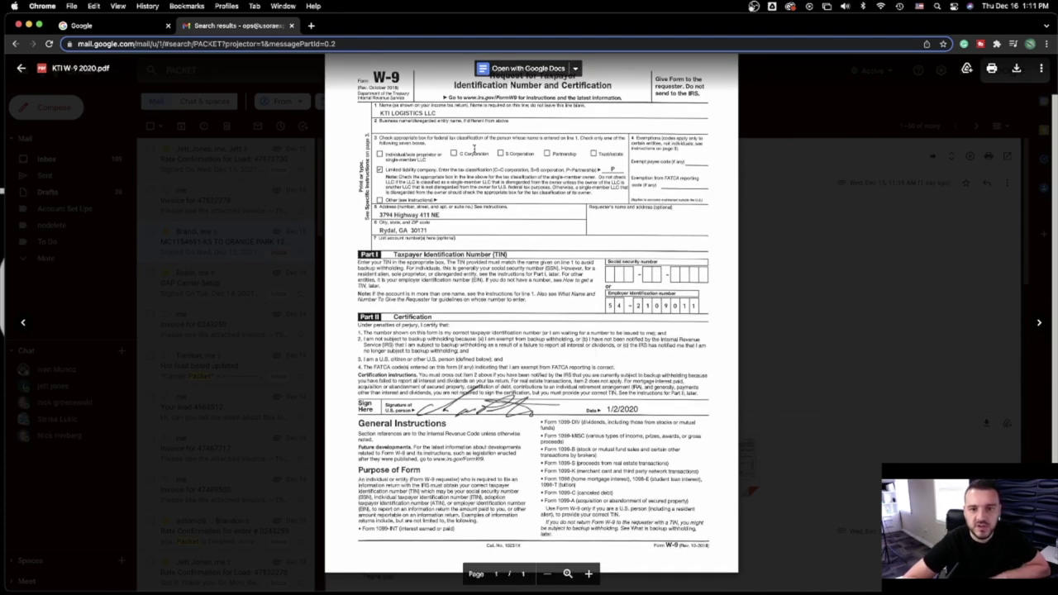
pyautogui.click(748, 240)
pyautogui.click(623, 449)
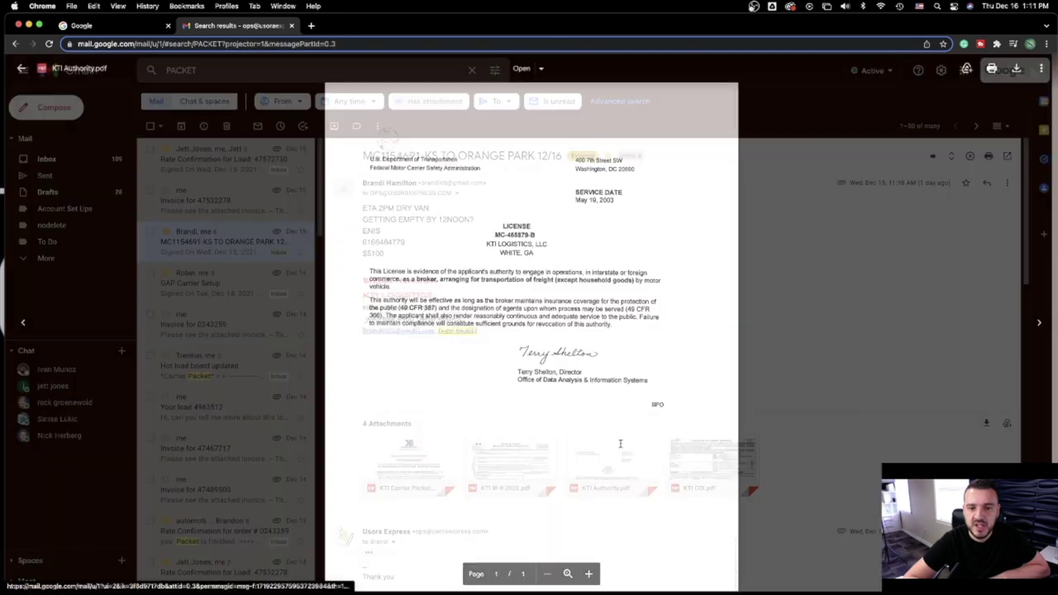
pyautogui.click(800, 263)
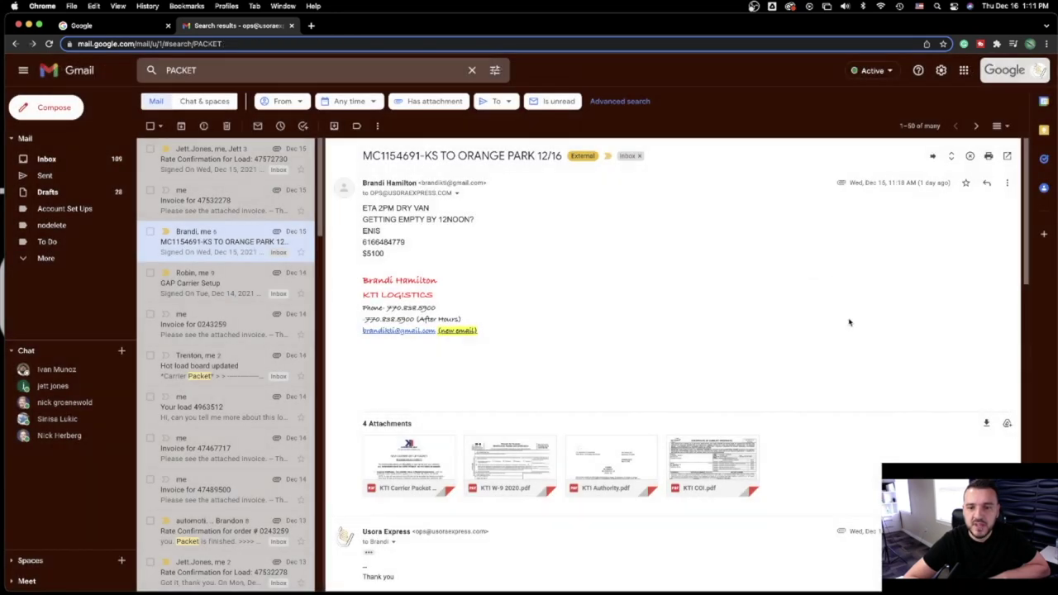
pyautogui.click(736, 475)
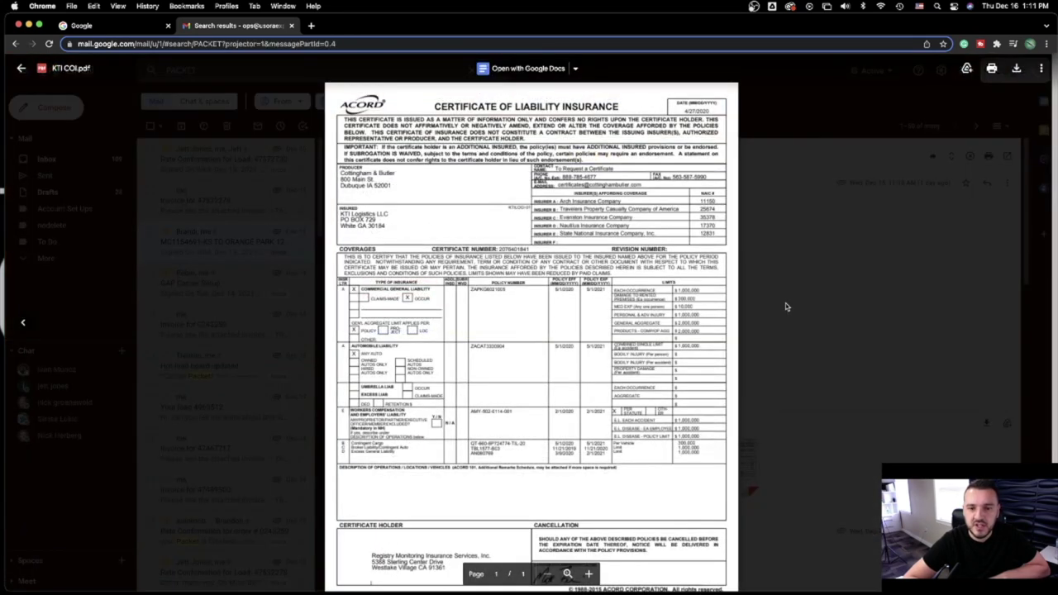
pyautogui.click(790, 303)
# Step: Reopen the KTI Carrier Packet - CLS.pdf preview and download it
pyautogui.moveTo(427, 452)
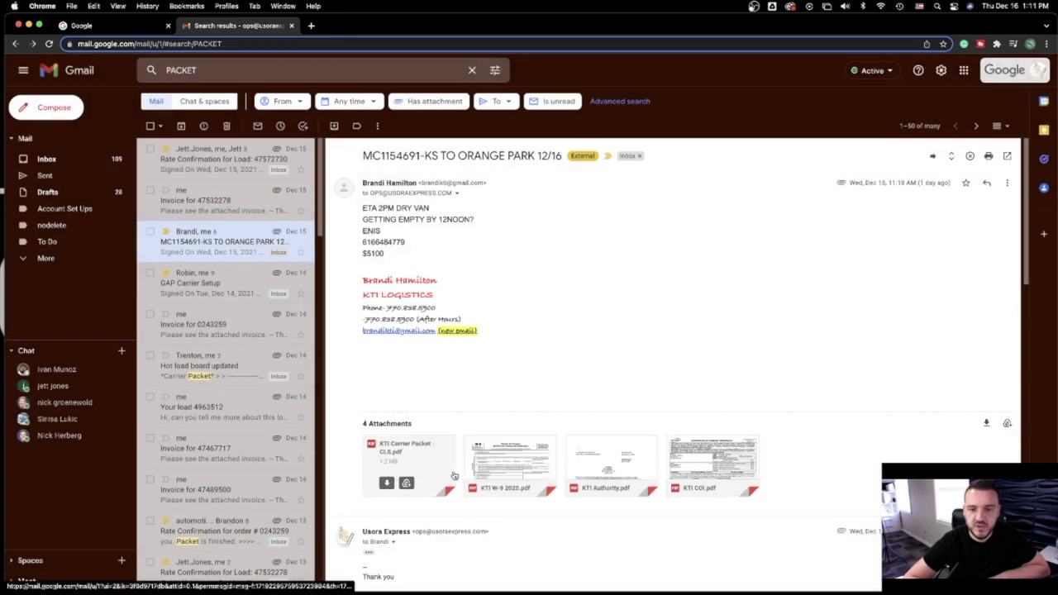
pyautogui.click(427, 451)
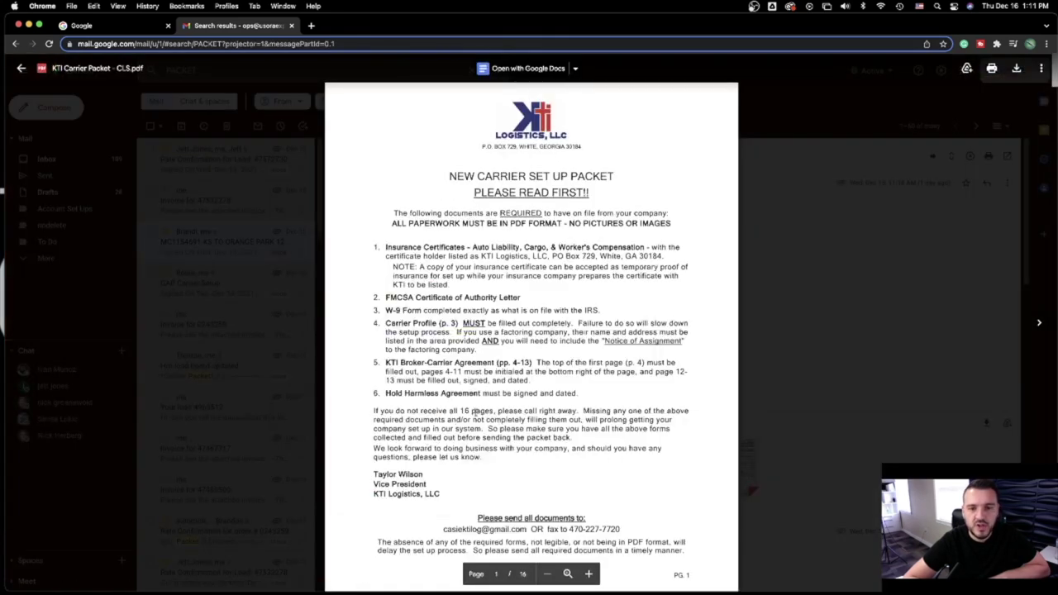
pyautogui.scroll(-15, 491, 410)
pyautogui.scroll(-20, 501, 404)
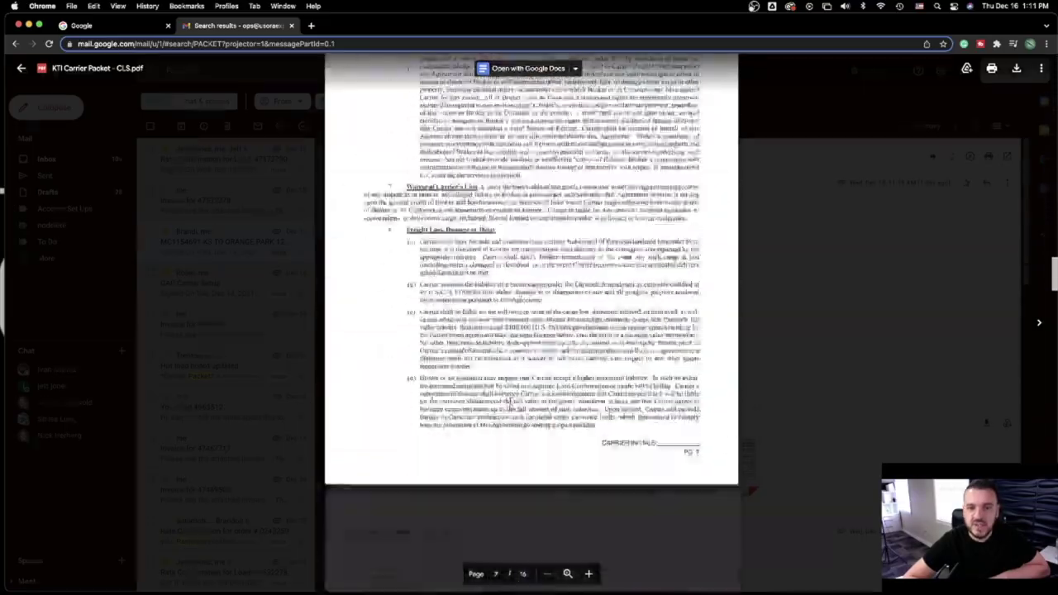
pyautogui.scroll(20, 525, 426)
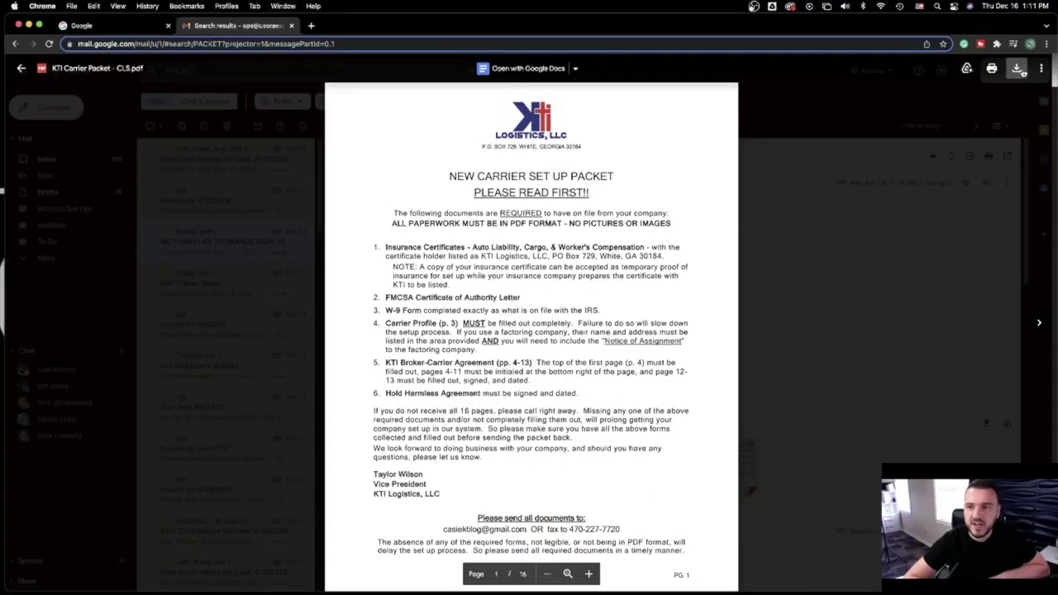
pyautogui.click(1022, 73)
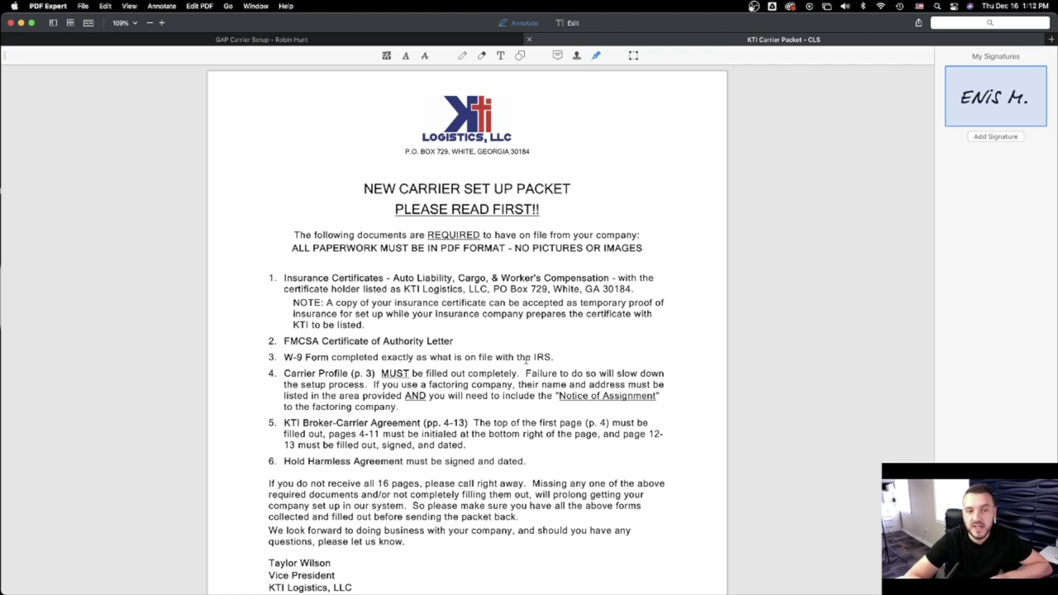
# Step: Scroll through the KTI Carrier Packet down to the page 2 Company Profile
pyautogui.scroll(-3, 526, 357)
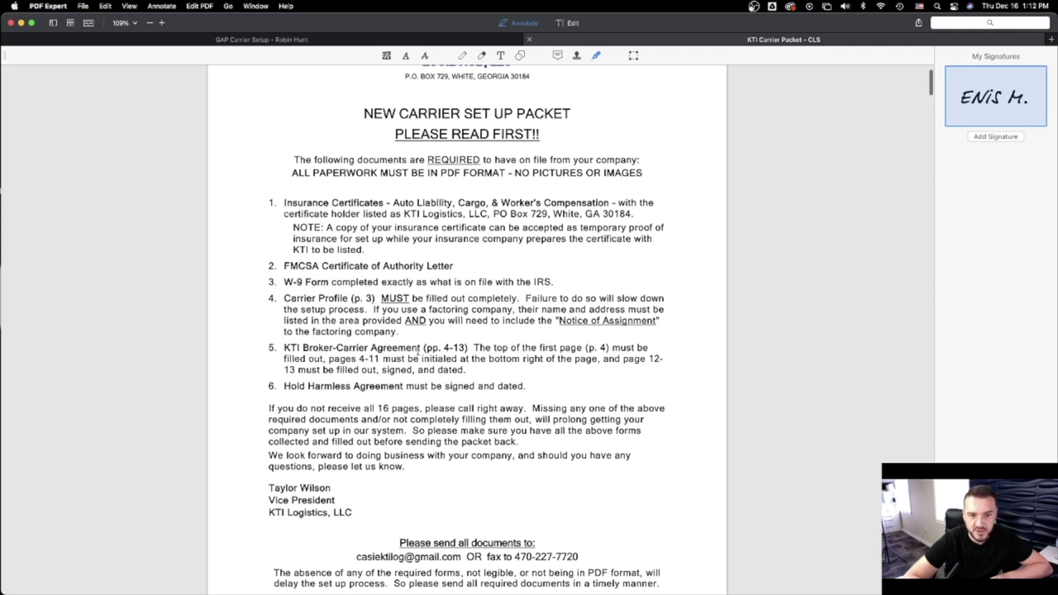
pyautogui.scroll(-2, 418, 351)
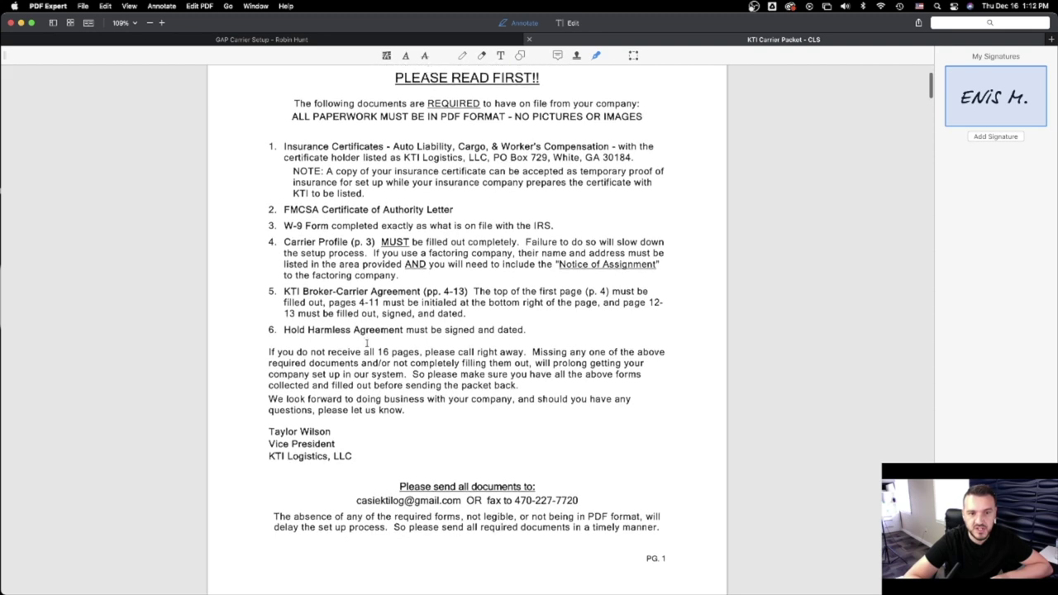
pyautogui.scroll(-1, 366, 343)
pyautogui.scroll(-2, 361, 345)
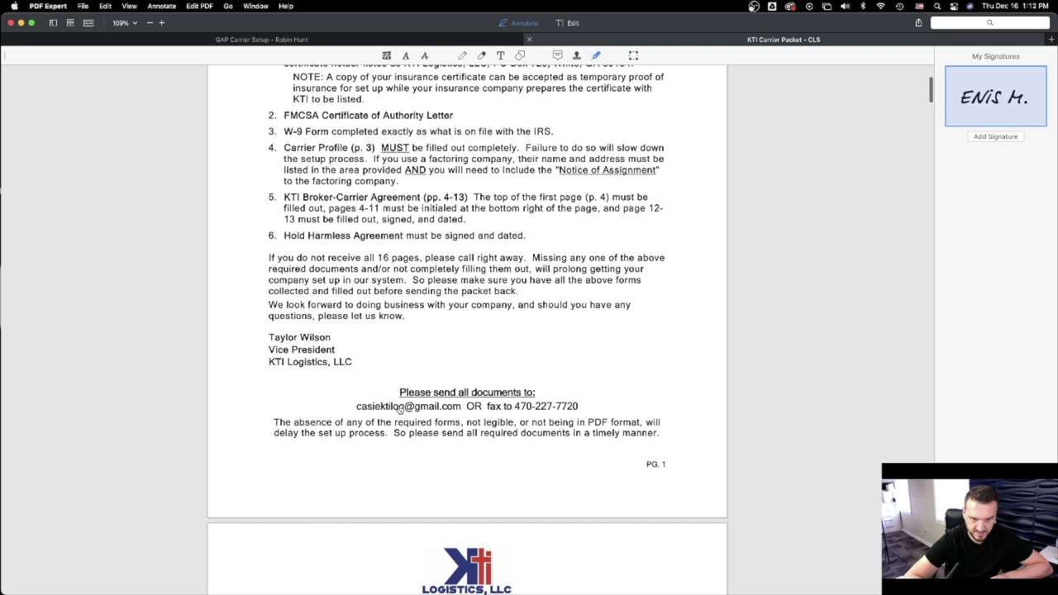
pyautogui.scroll(-2, 405, 411)
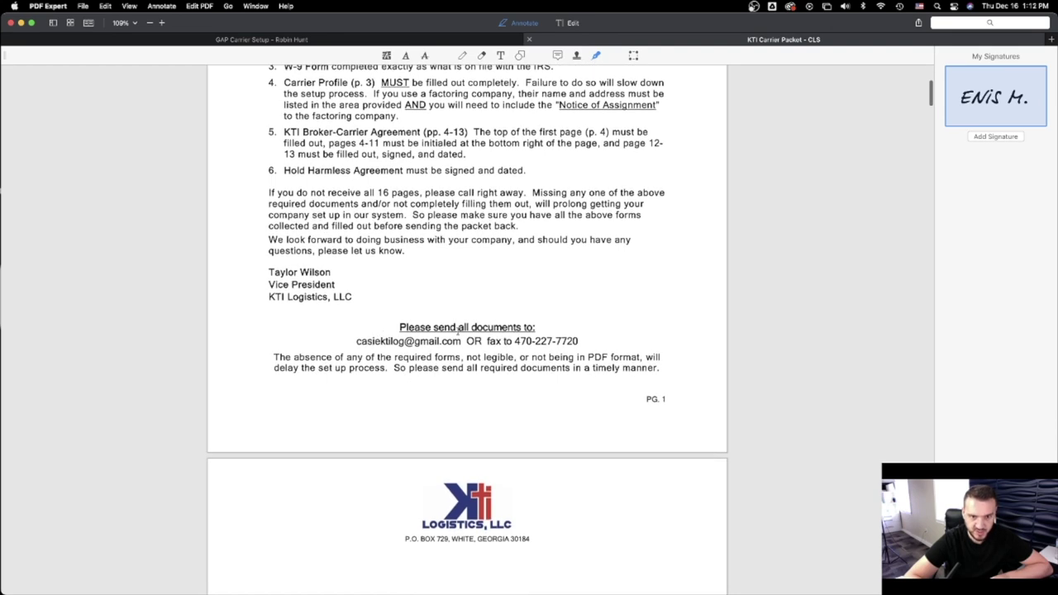
pyautogui.scroll(-5, 459, 330)
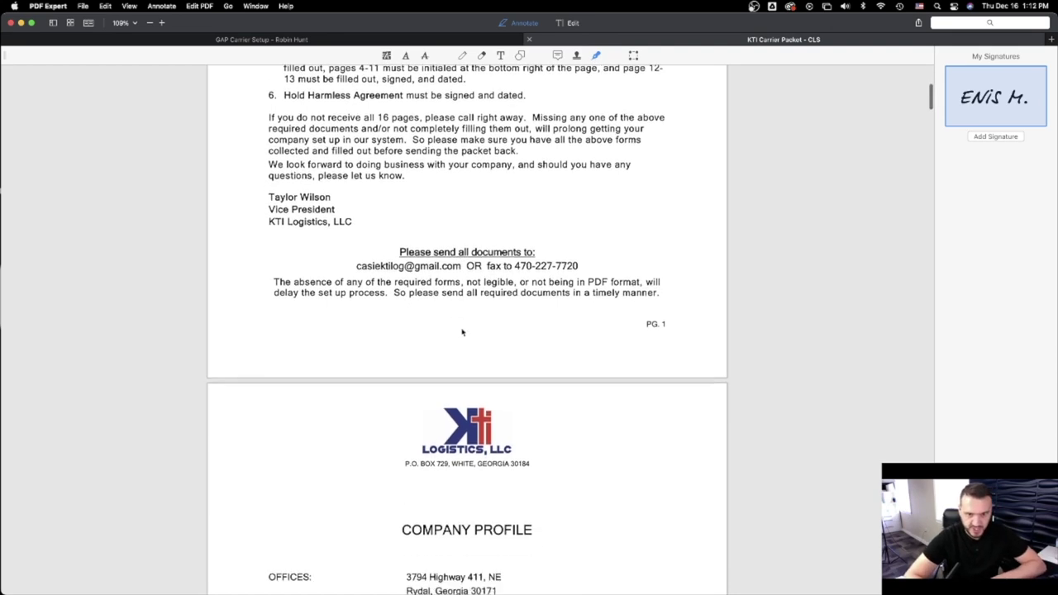
pyautogui.scroll(-5, 463, 329)
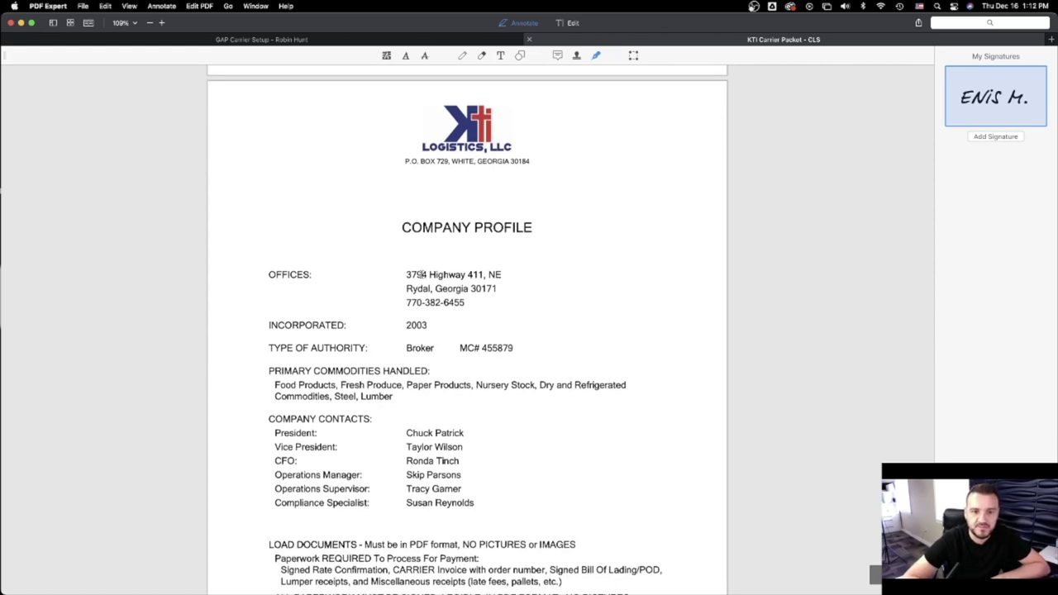
pyautogui.scroll(-2, 424, 277)
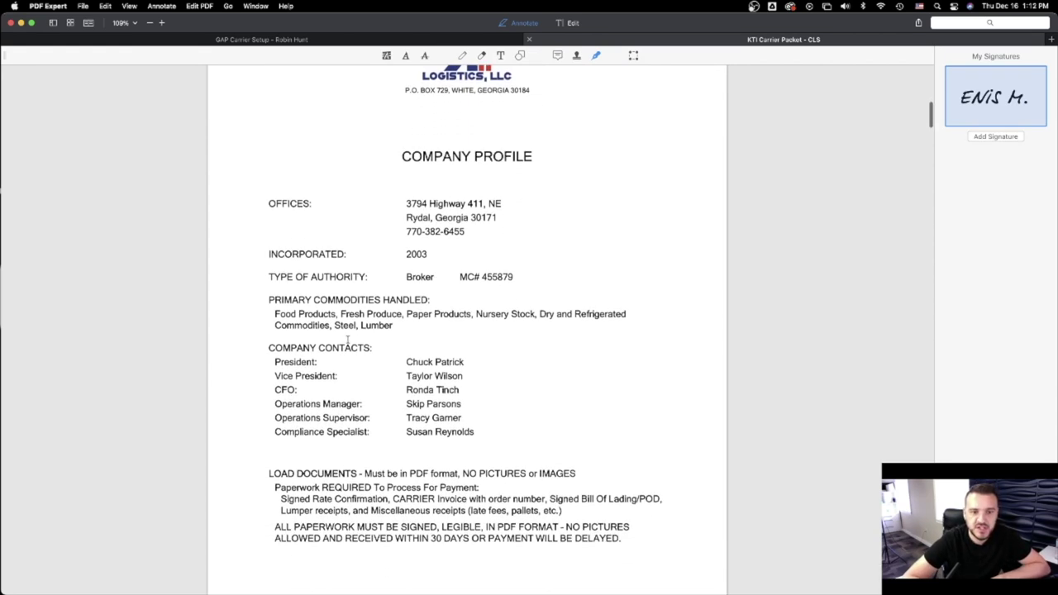
pyautogui.scroll(-1, 331, 353)
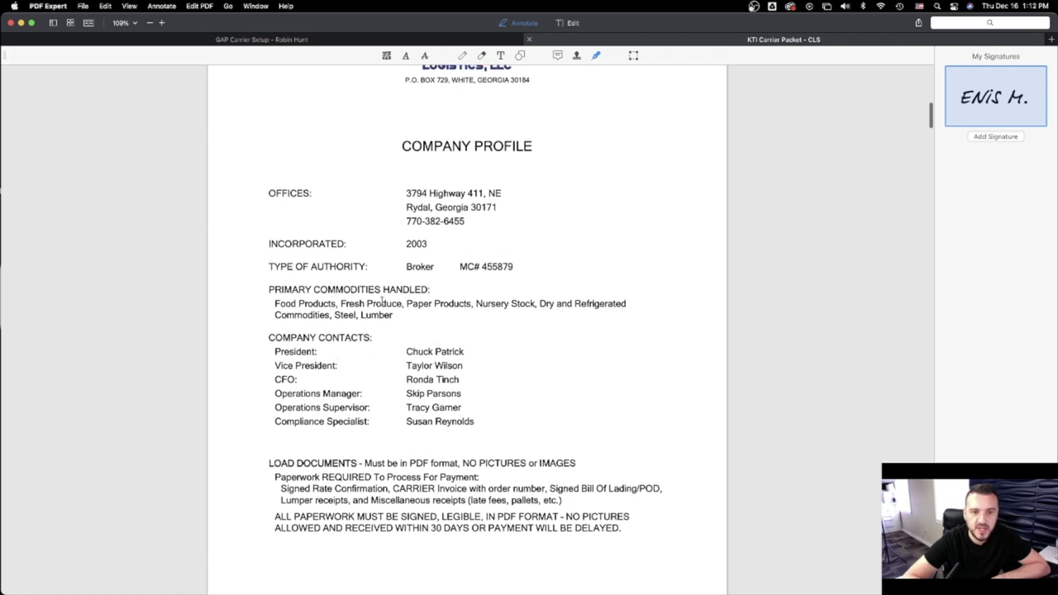
pyautogui.scroll(-3, 381, 302)
pyautogui.scroll(-3, 382, 304)
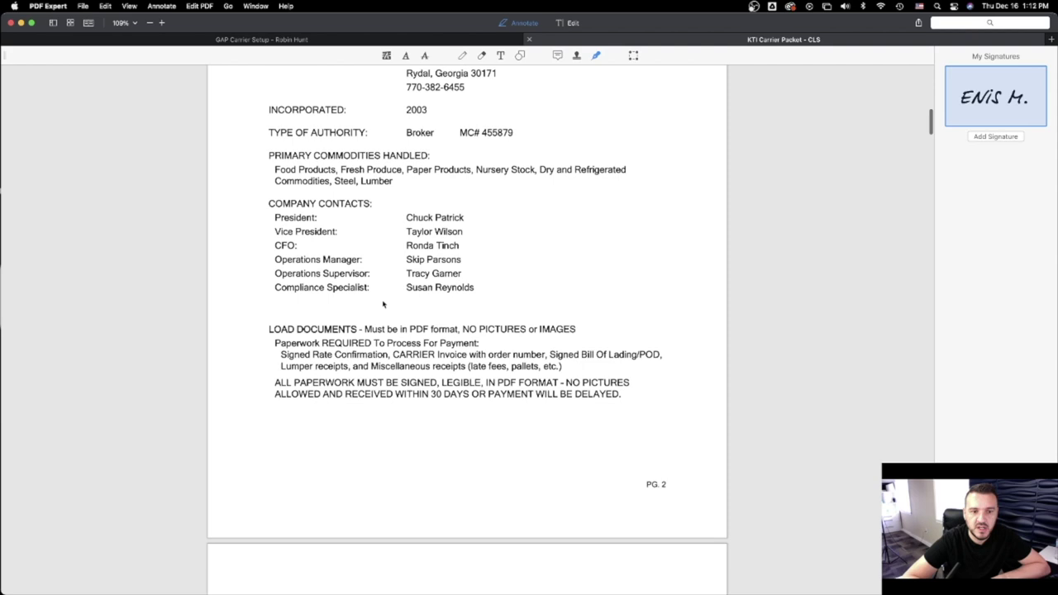
pyautogui.scroll(3, 383, 305)
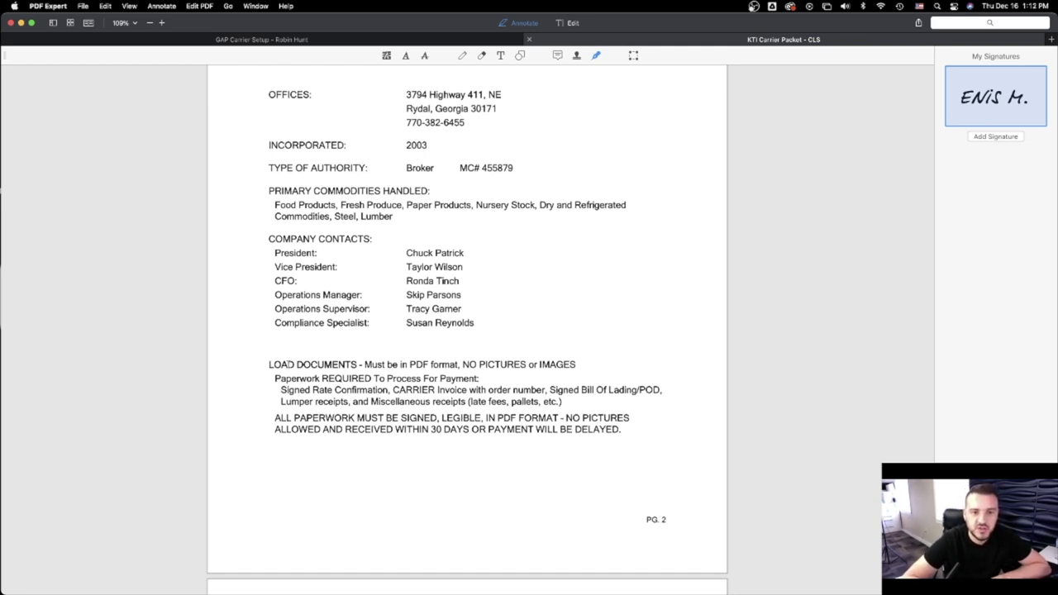
pyautogui.click(351, 363)
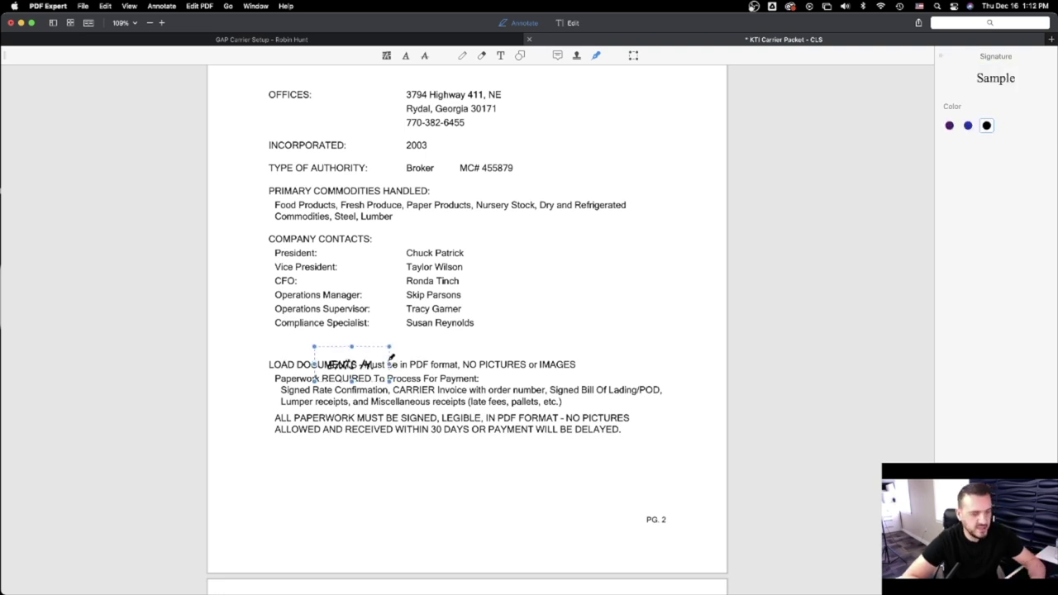
pyautogui.press('BackSpace')
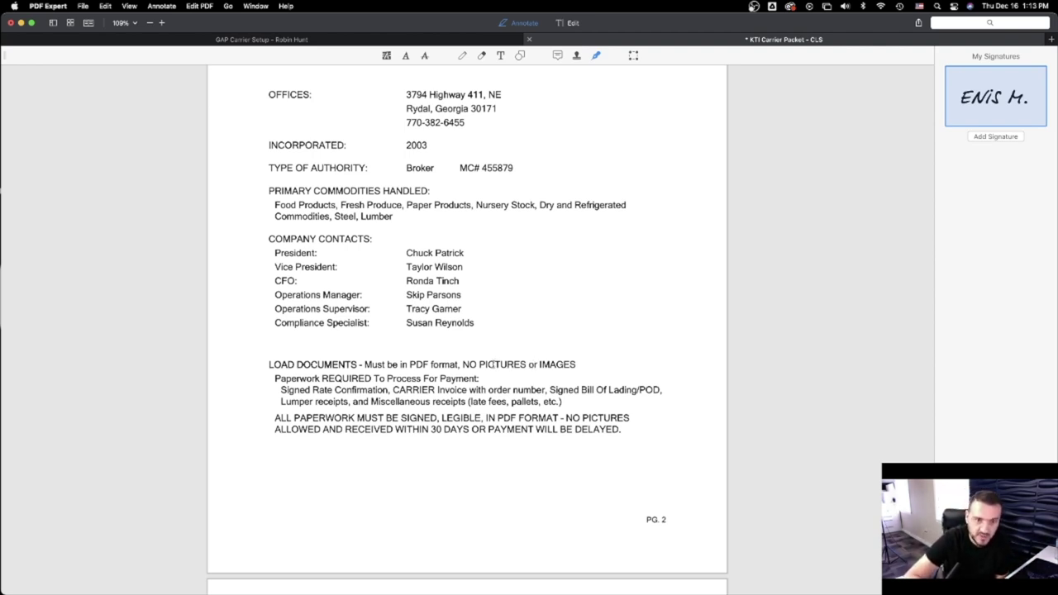
pyautogui.scroll(-2, 492, 365)
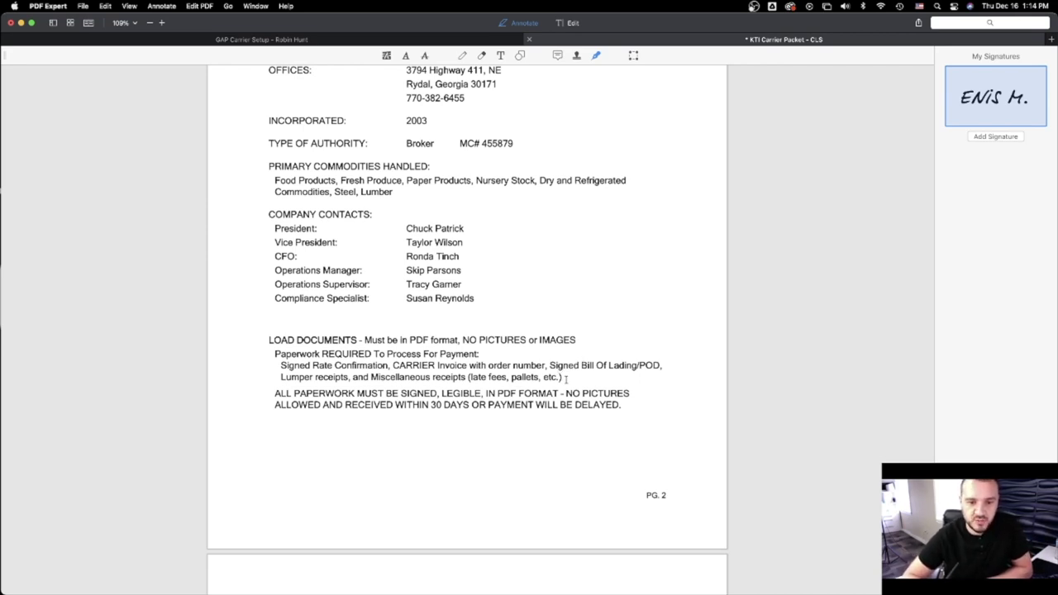
pyautogui.scroll(-3, 568, 382)
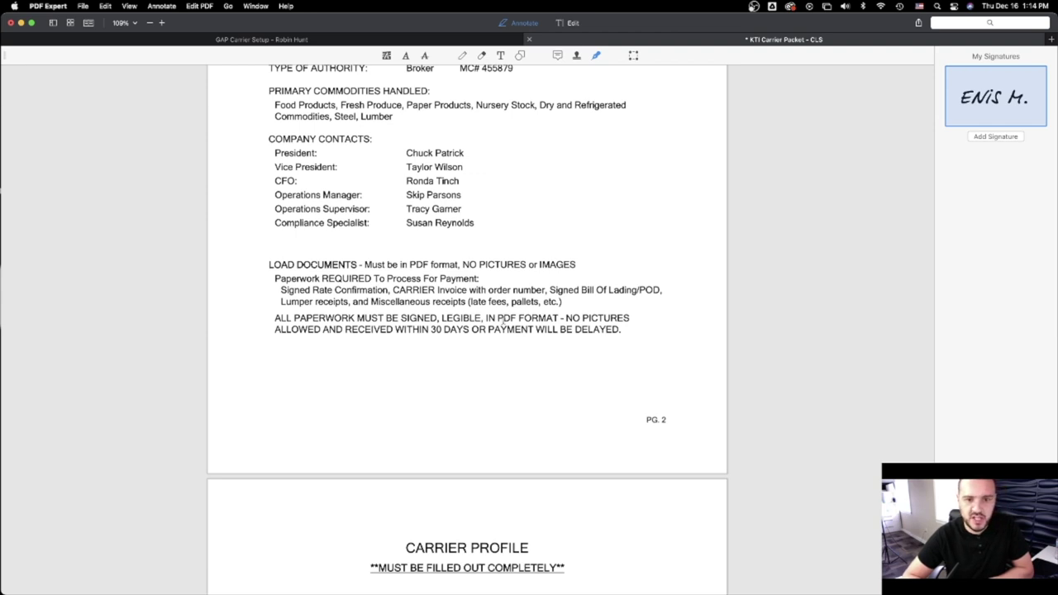
pyautogui.scroll(-1, 501, 324)
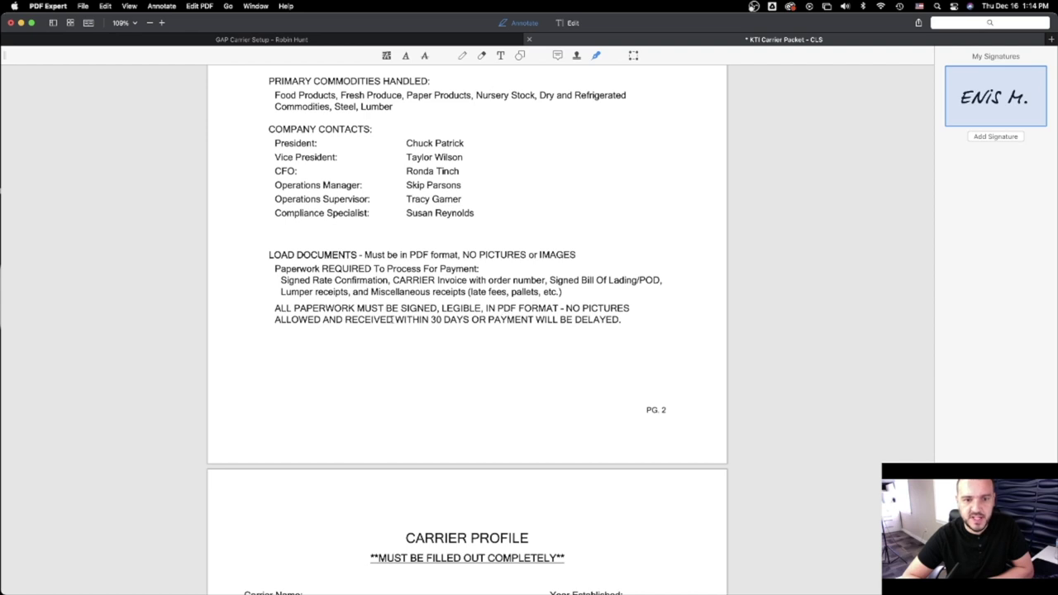
pyautogui.scroll(-2, 446, 322)
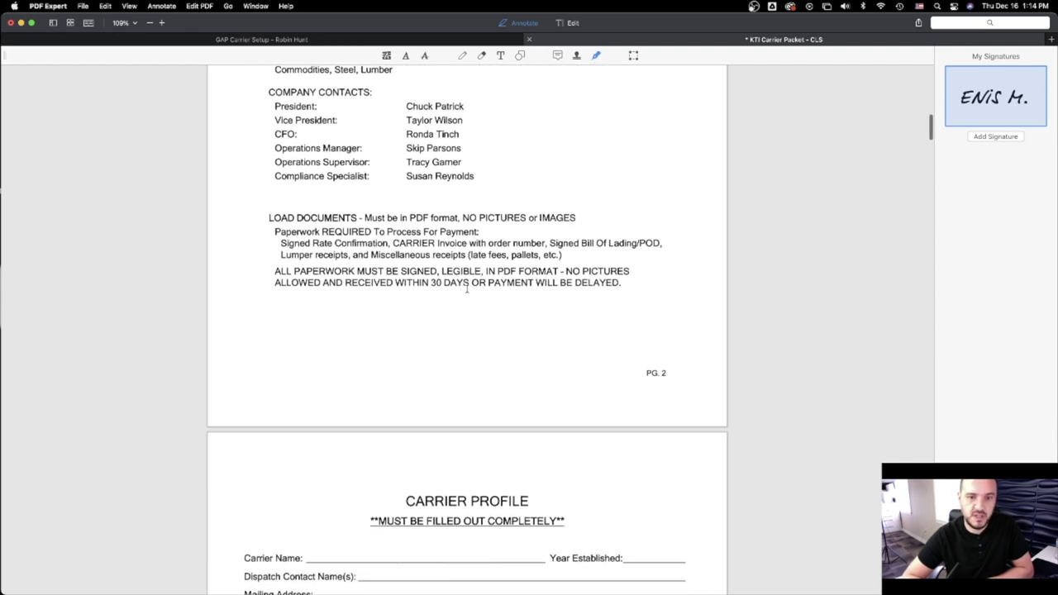
pyautogui.scroll(-5, 483, 285)
pyautogui.scroll(-5, 486, 285)
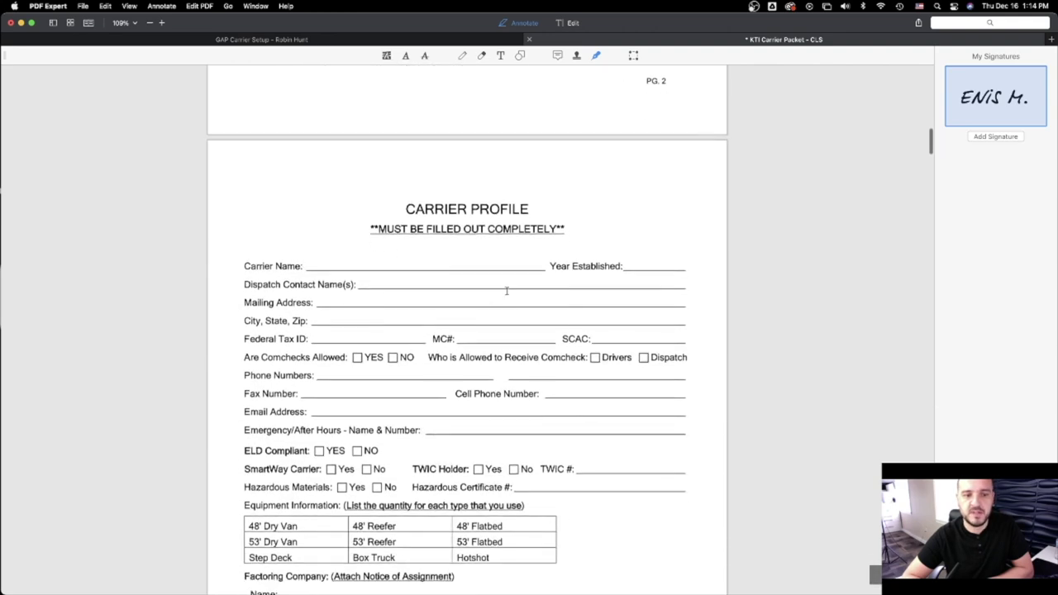
pyautogui.scroll(-1, 513, 290)
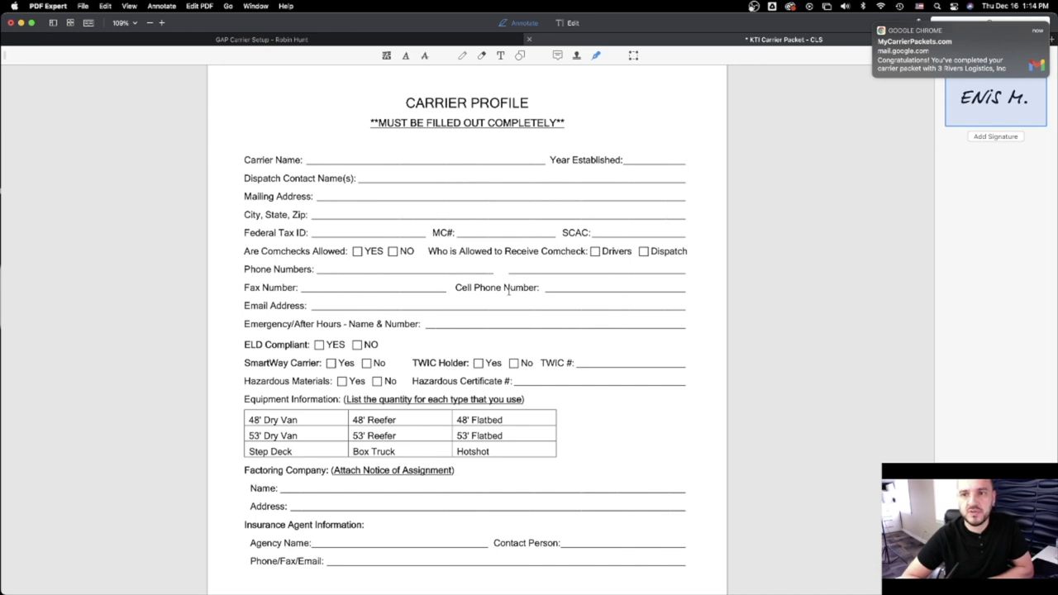
pyautogui.scroll(-1, 474, 304)
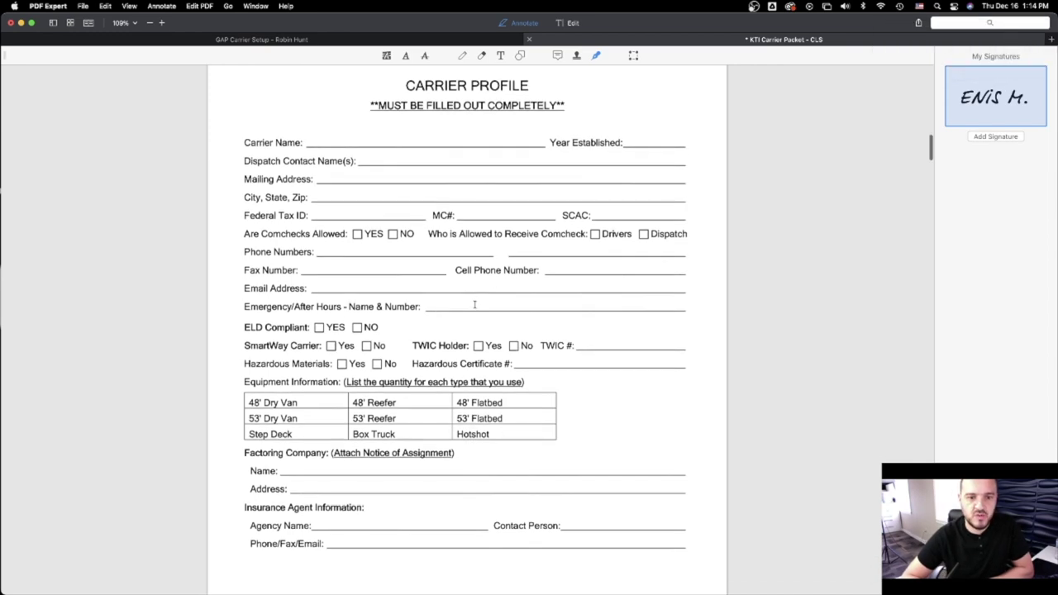
pyautogui.scroll(1, 474, 304)
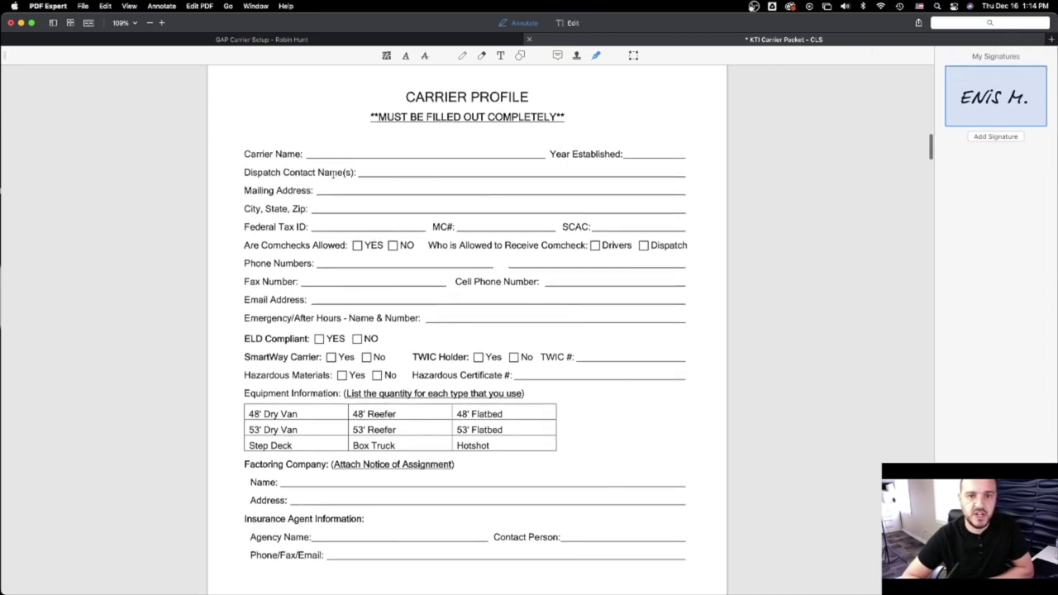
pyautogui.scroll(-5, 347, 173)
pyautogui.scroll(3, 348, 175)
pyautogui.scroll(-8, 350, 174)
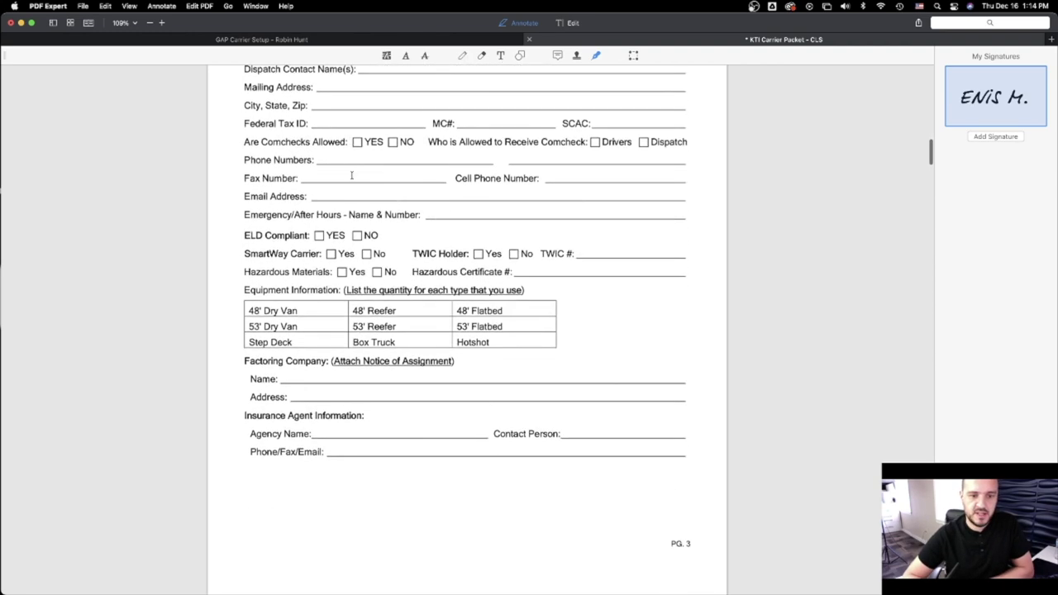
pyautogui.scroll(4, 353, 180)
pyautogui.scroll(5, 354, 187)
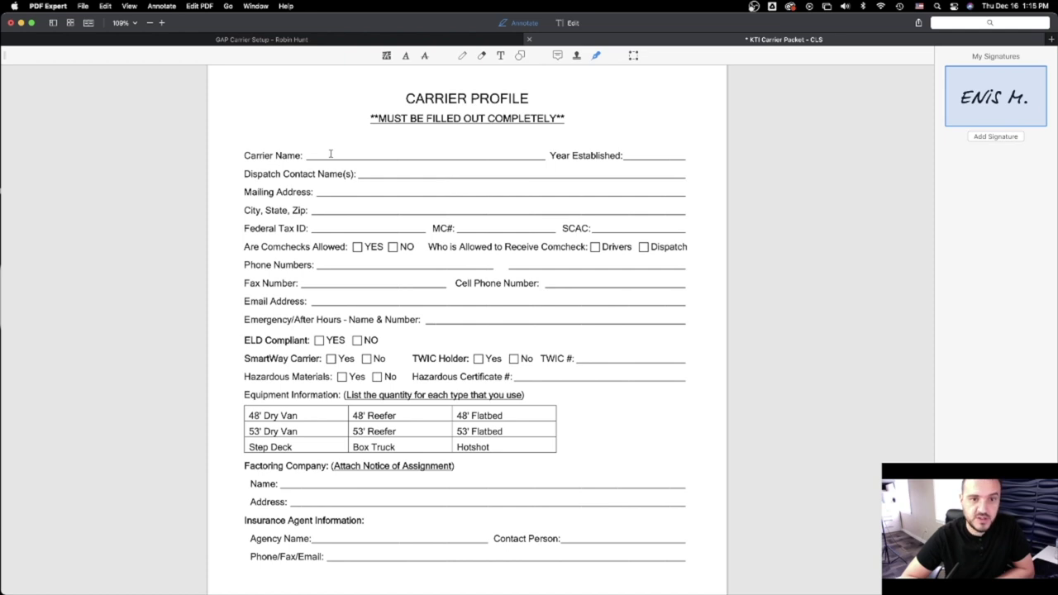
# Step: Place the saved signature on the Carrier Name line, then delete it
pyautogui.click(392, 151)
pyautogui.click(392, 151)
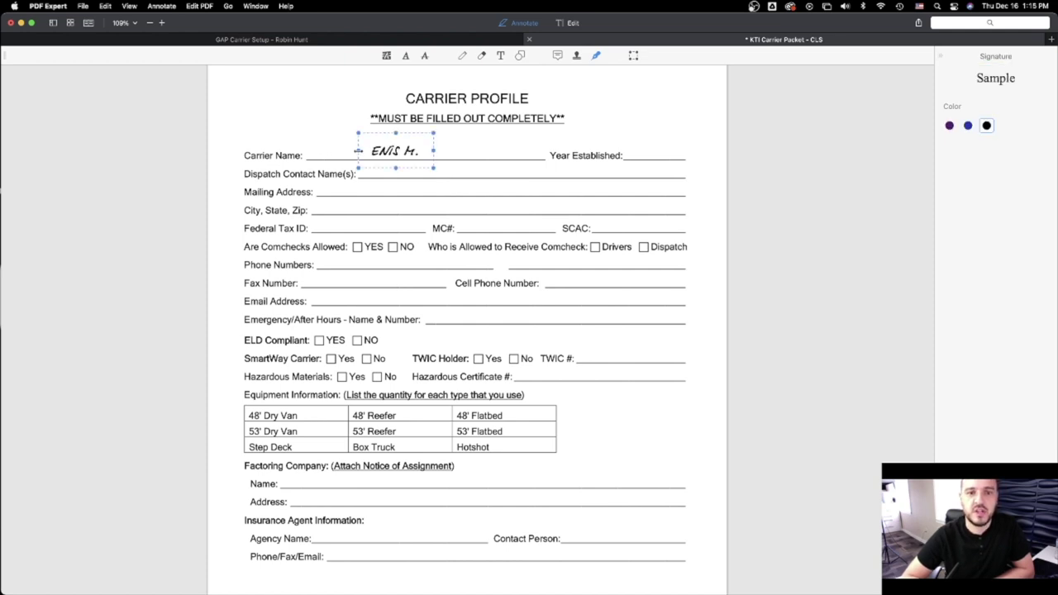
pyautogui.press('BackSpace')
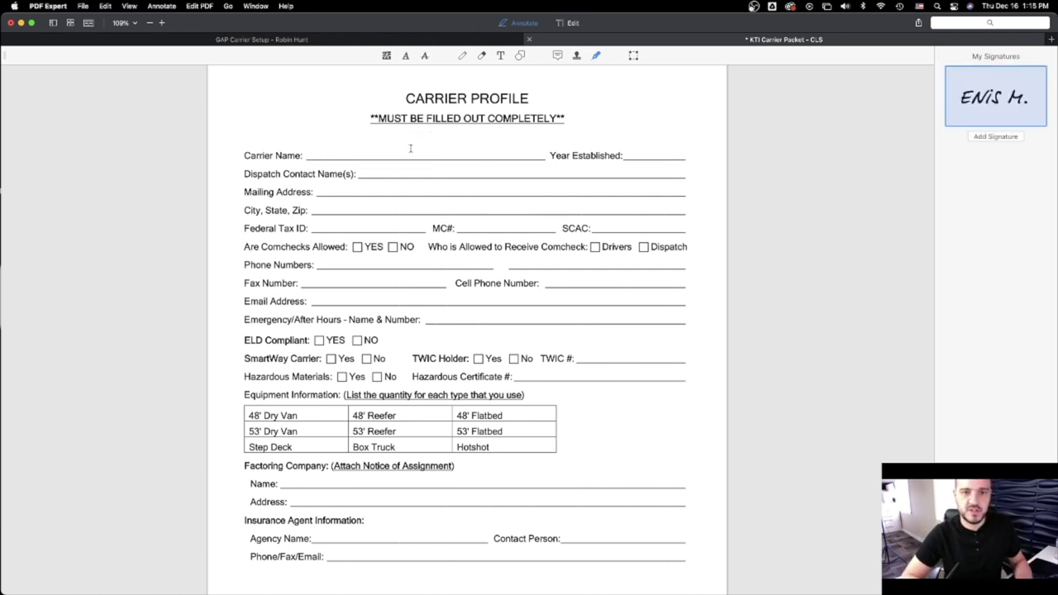
# Step: Select the Text tool and minimize the PDF Expert window
pyautogui.click(500, 55)
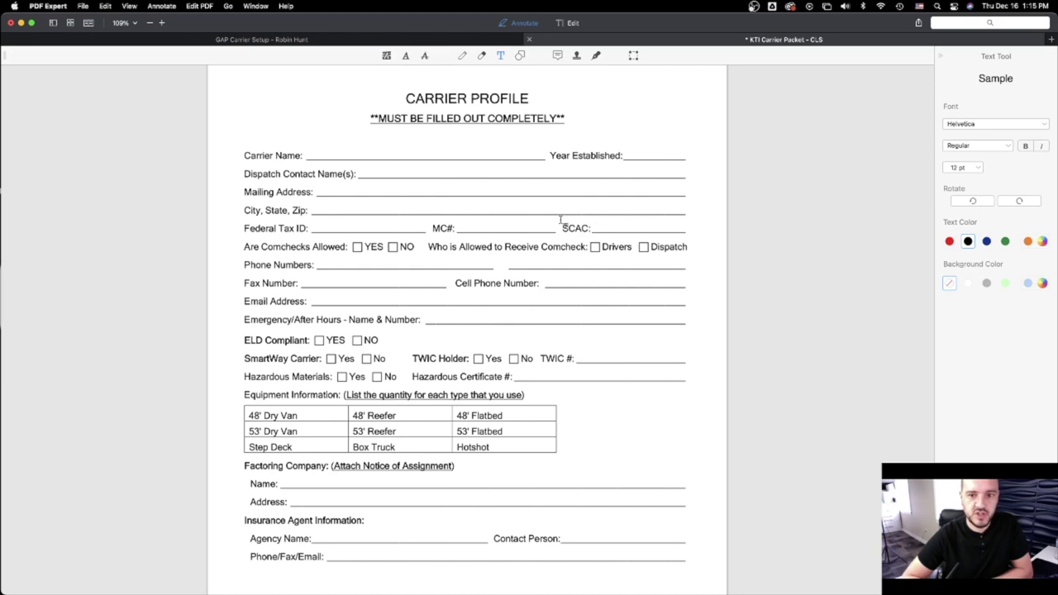
pyautogui.click(21, 23)
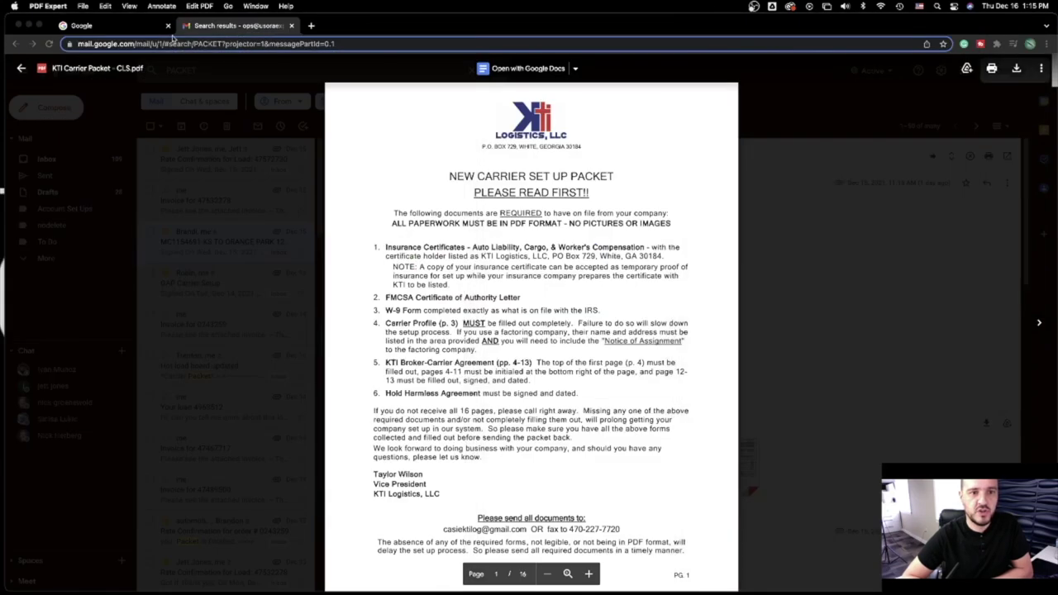
# Step: Search 'SCAC CODE' in a new tab, then refine to 'fmcsa scac code'
pyautogui.click(315, 27)
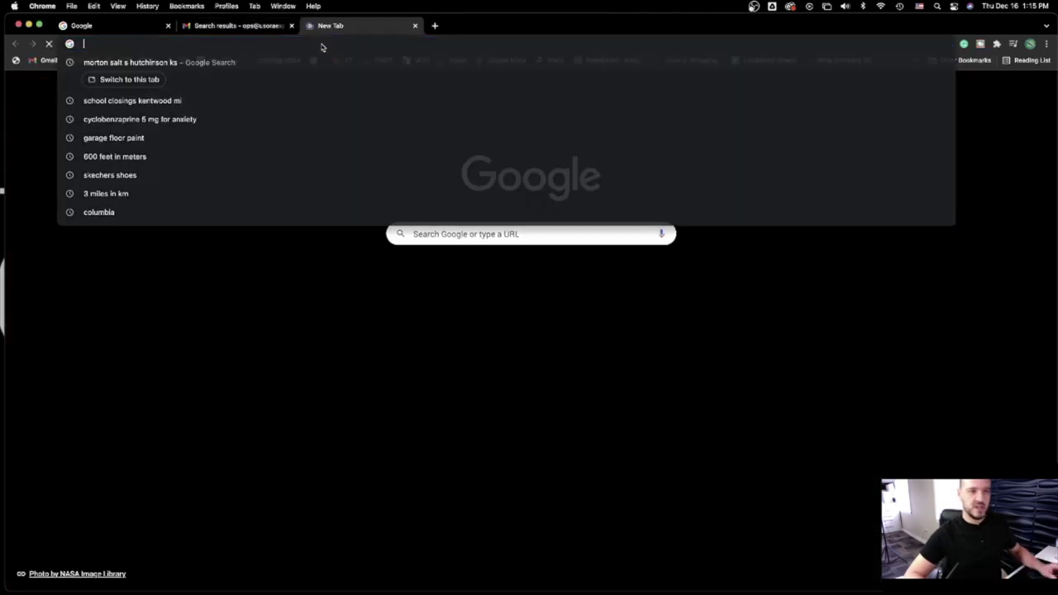
pyautogui.write('SCAC CODE')
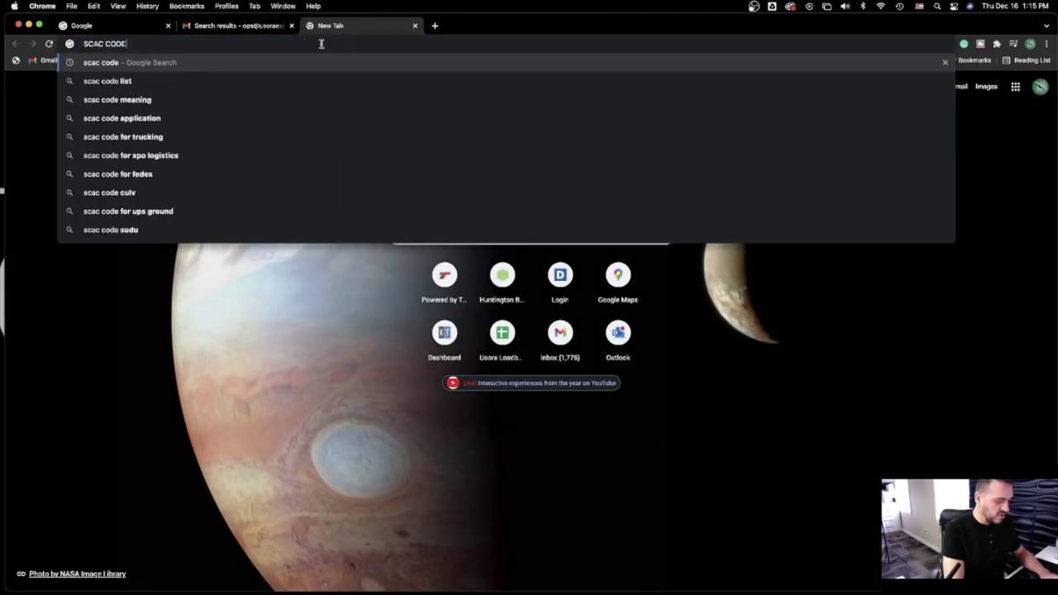
pyautogui.press('Return')
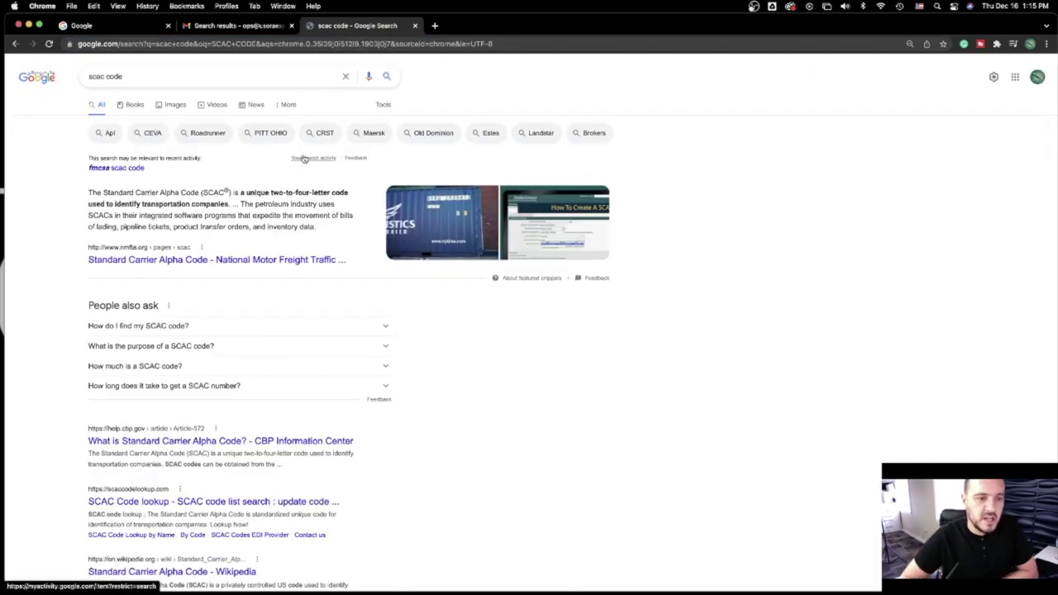
pyautogui.scroll(-3, 328, 385)
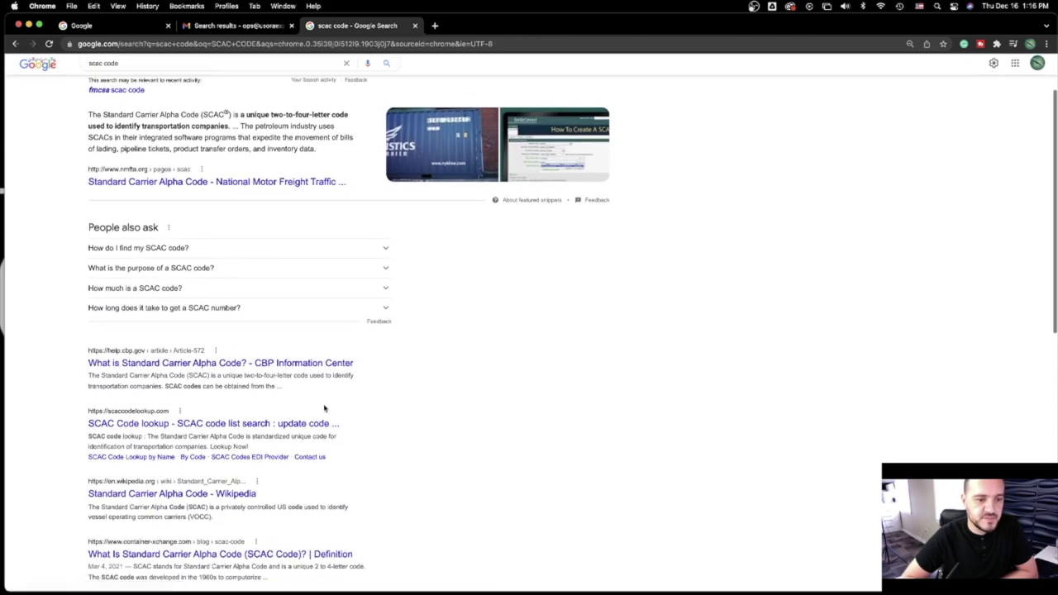
pyautogui.scroll(-5, 325, 407)
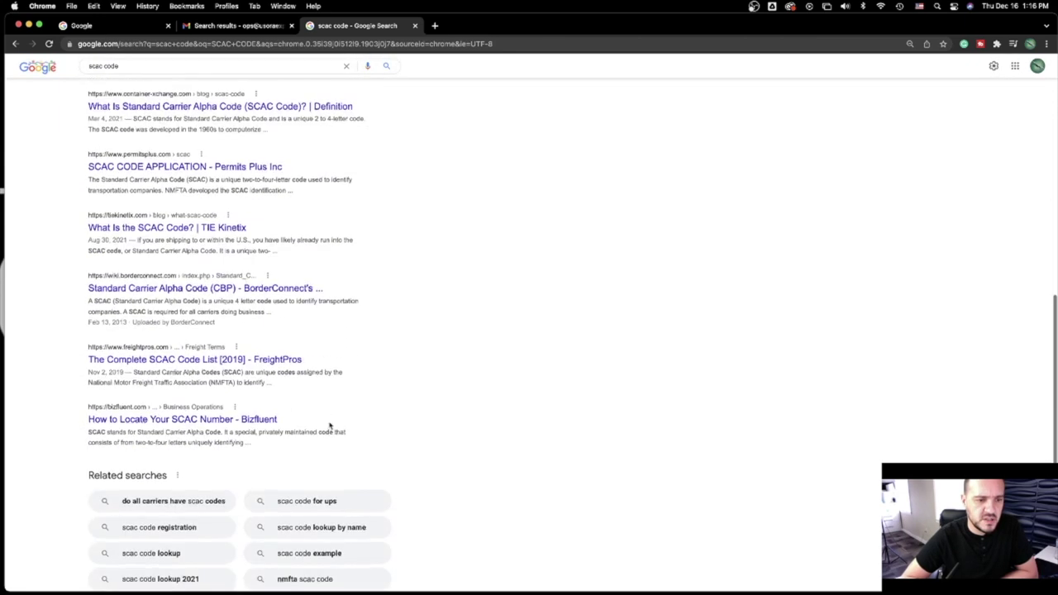
pyautogui.scroll(7, 327, 414)
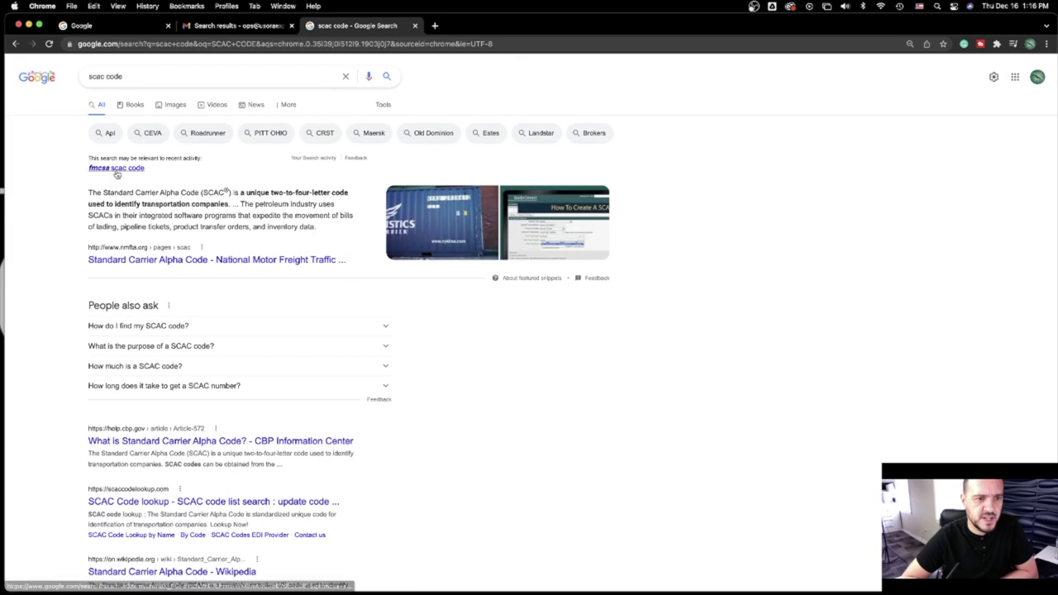
pyautogui.click(116, 176)
# Step: Open the NMFTA Standard Carrier Alpha Code page and start the SCAC application
pyautogui.scroll(-3, 252, 315)
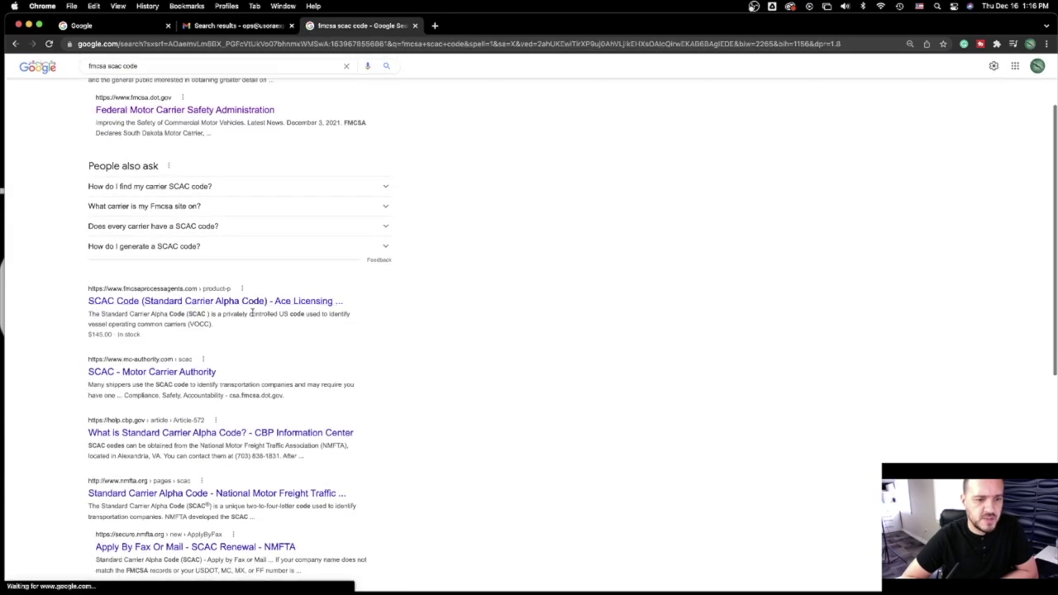
pyautogui.scroll(-1, 251, 315)
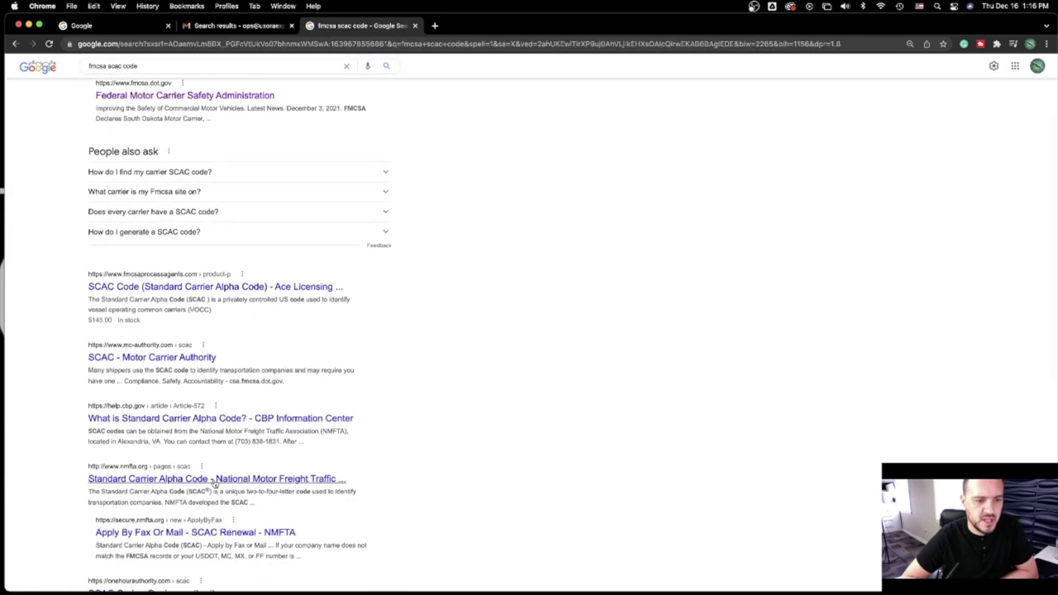
pyautogui.scroll(-2, 226, 479)
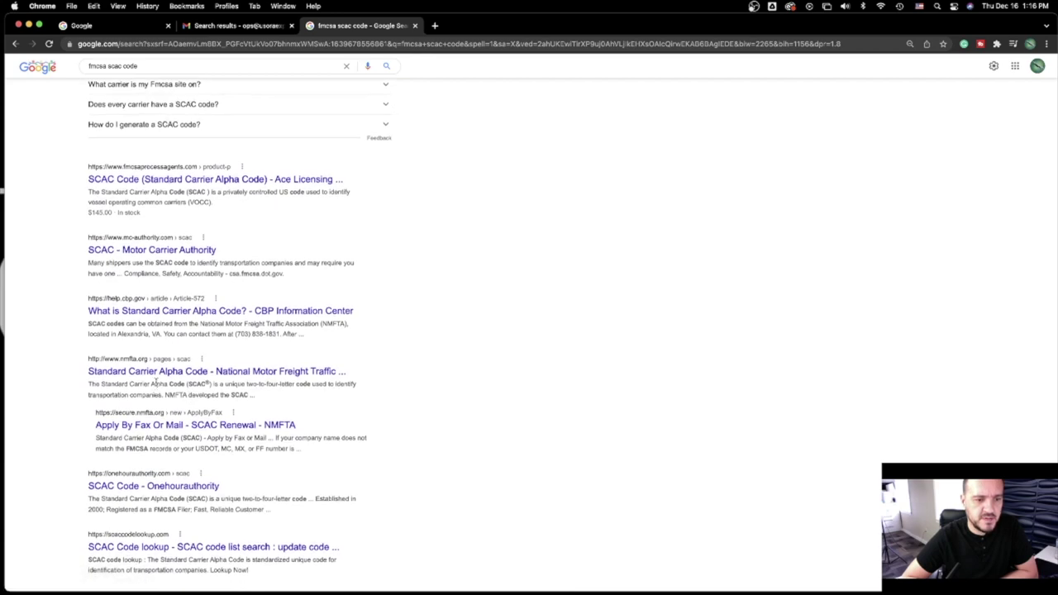
pyautogui.click(161, 376)
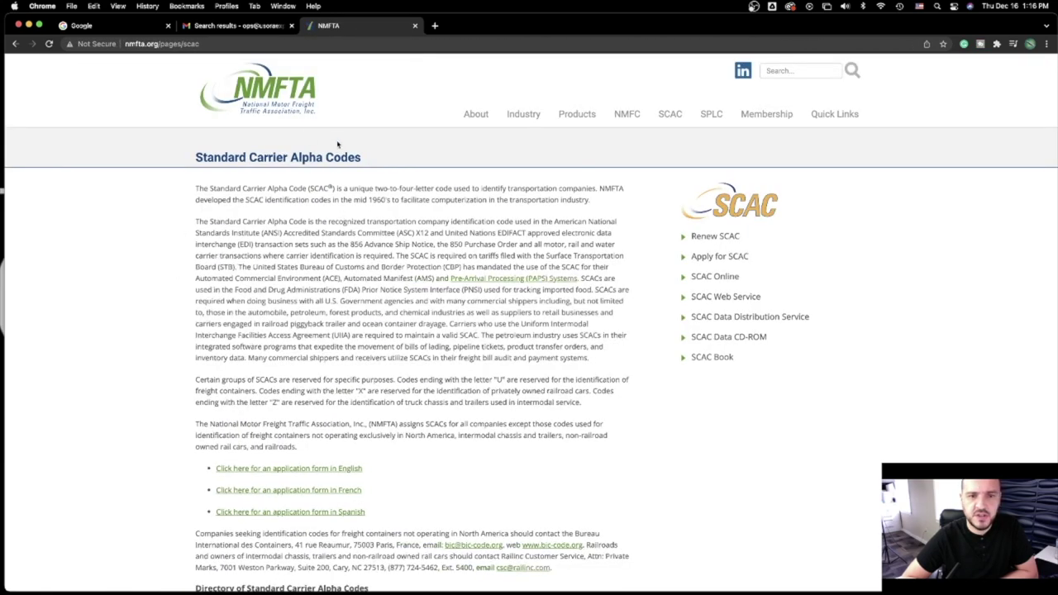
pyautogui.scroll(-1, 342, 144)
pyautogui.scroll(1, 487, 136)
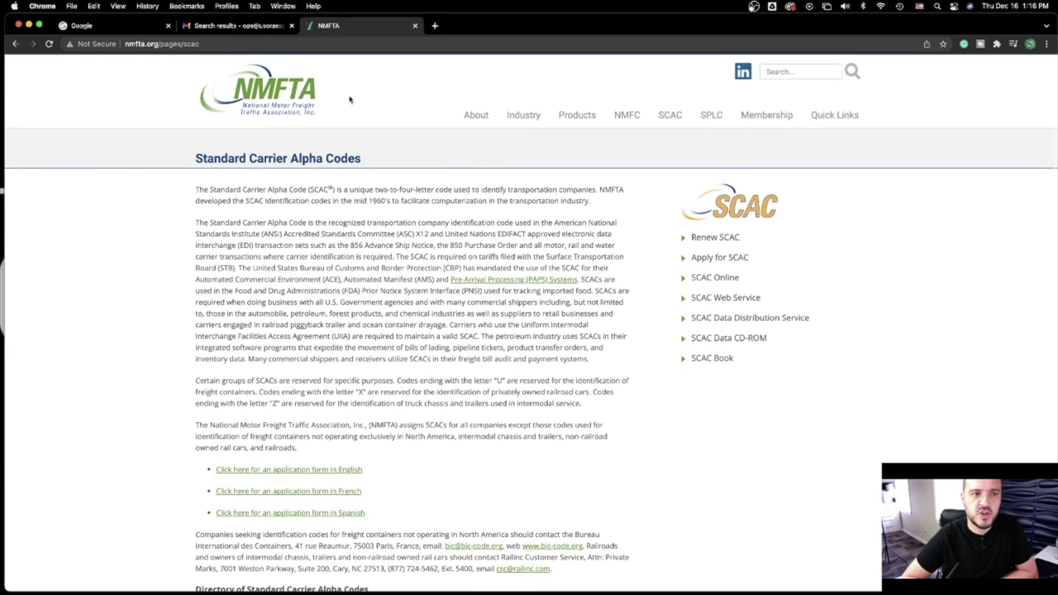
pyautogui.click(710, 259)
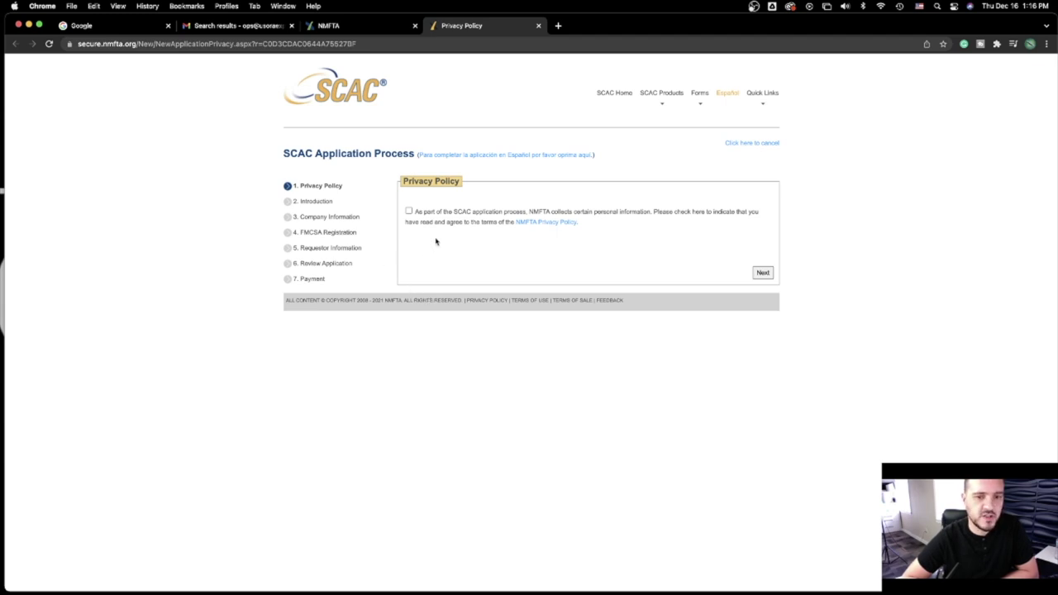
pyautogui.click(370, 29)
# Step: Leave the Gmail packet tab and switch back to PDF Expert with Cmd+Tab
pyautogui.click(252, 28)
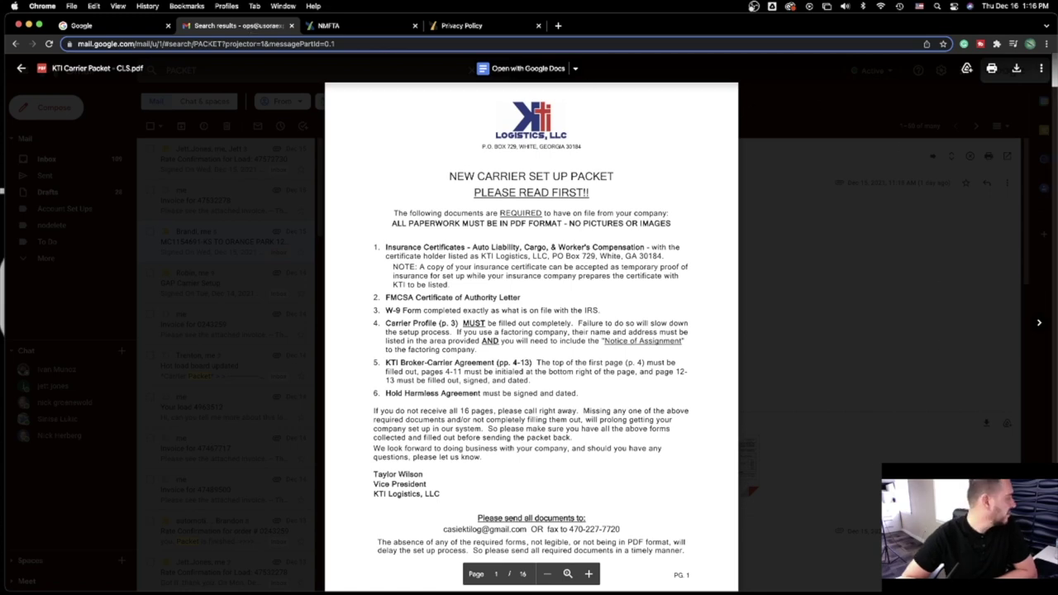
pyautogui.press('super+Tab')
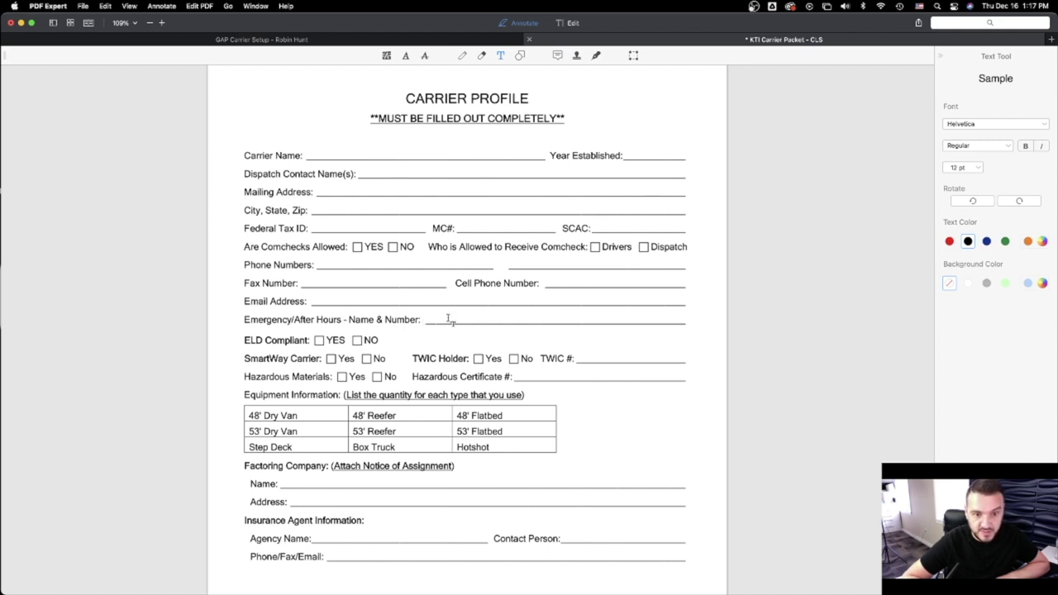
# Step: Mark ELD Compliant YES and No for SmartWay, TWIC Holder and Hazardous Materials
pyautogui.click(319, 341)
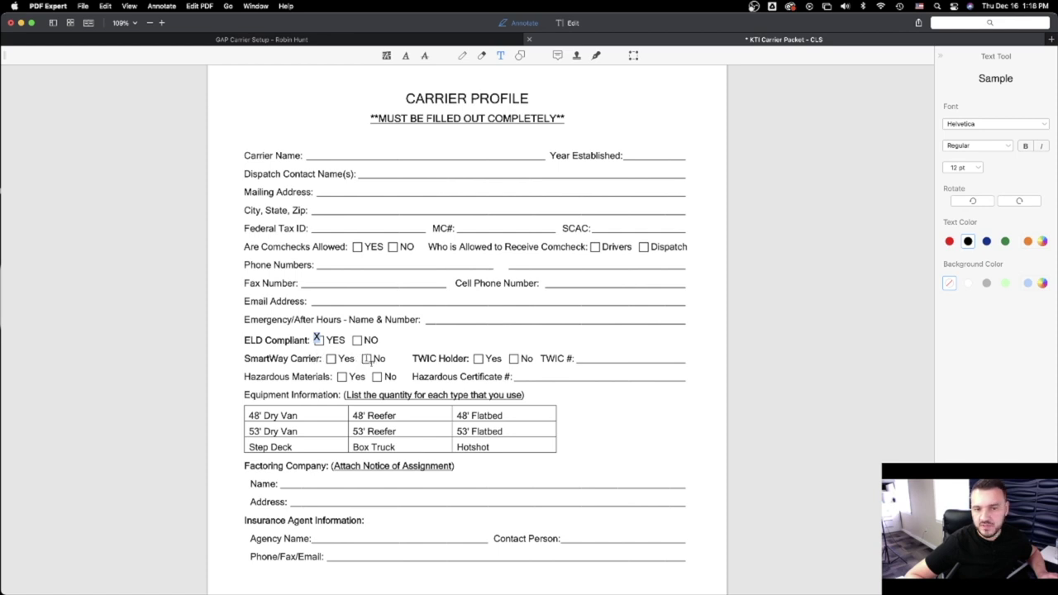
pyautogui.click(368, 358)
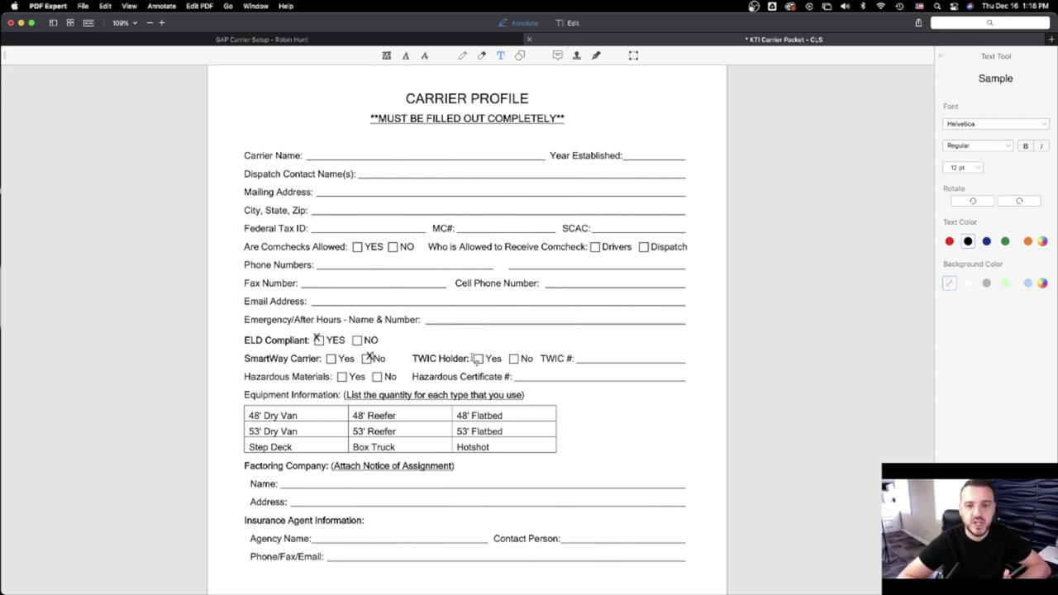
pyautogui.click(515, 358)
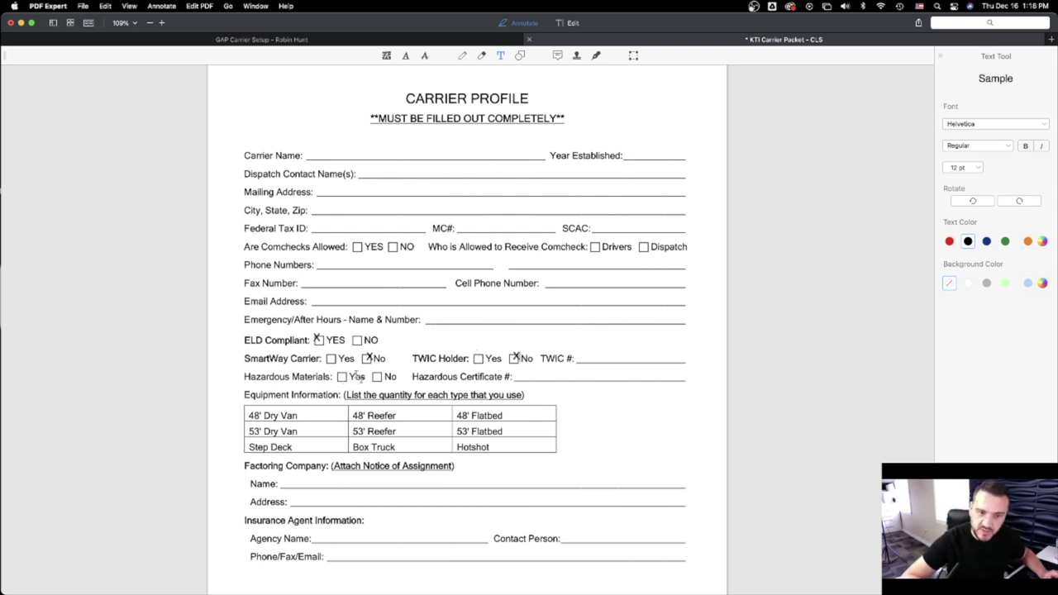
pyautogui.click(378, 375)
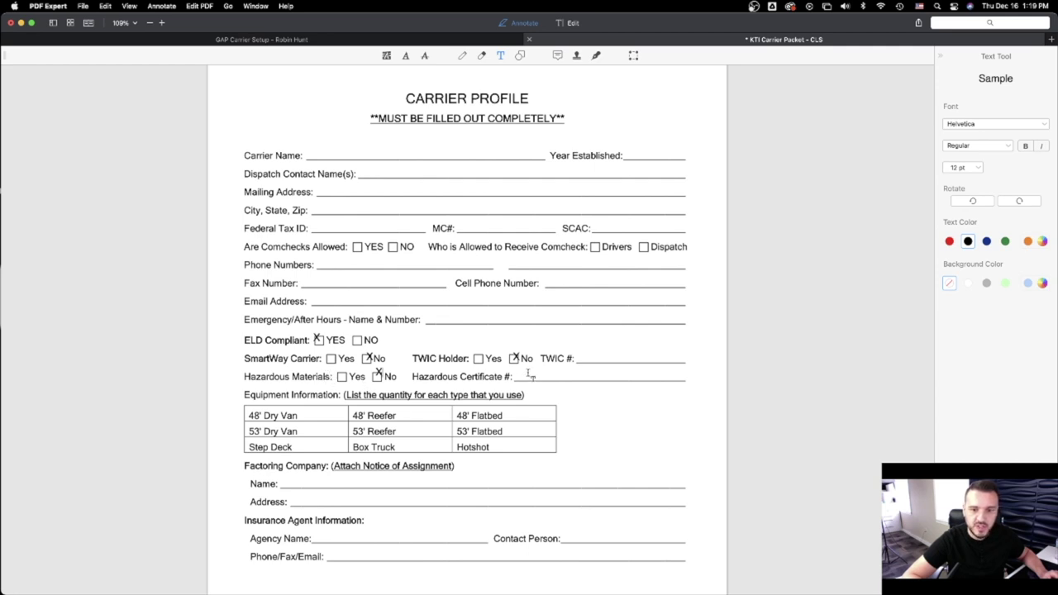
# Step: Enter quantity 10 beside 53' Dry Van in the equipment table and commit it
pyautogui.scroll(-1, 534, 376)
pyautogui.scroll(-5, 534, 376)
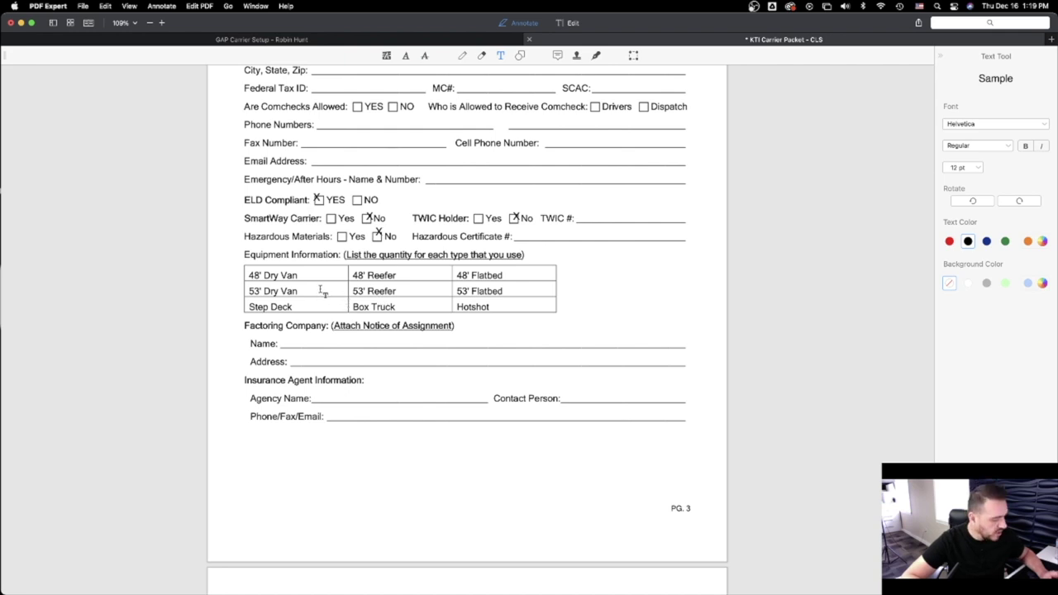
pyautogui.click(333, 289)
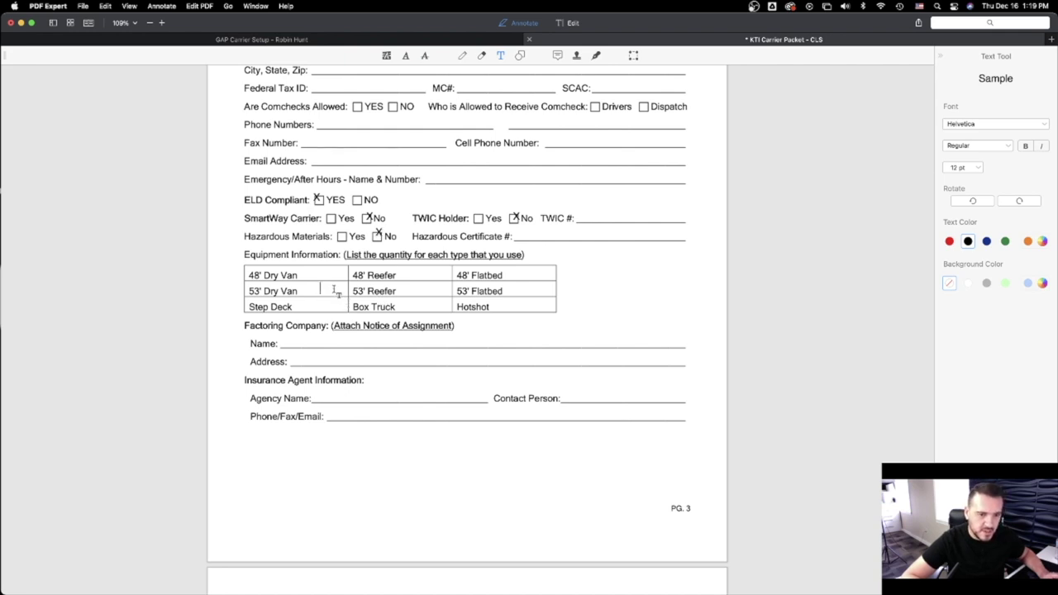
pyautogui.write('10')
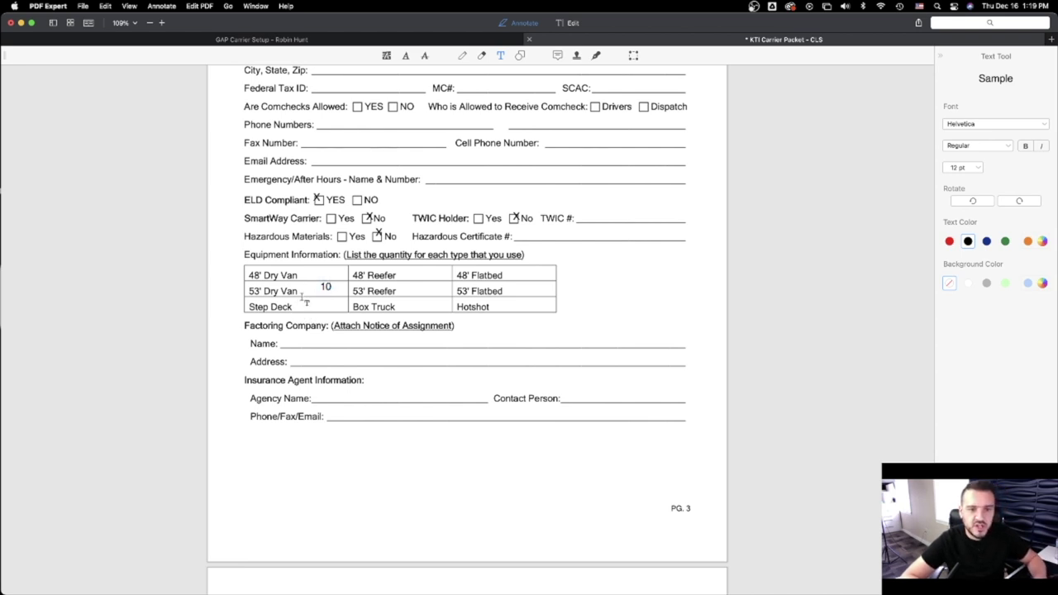
pyautogui.press('Escape')
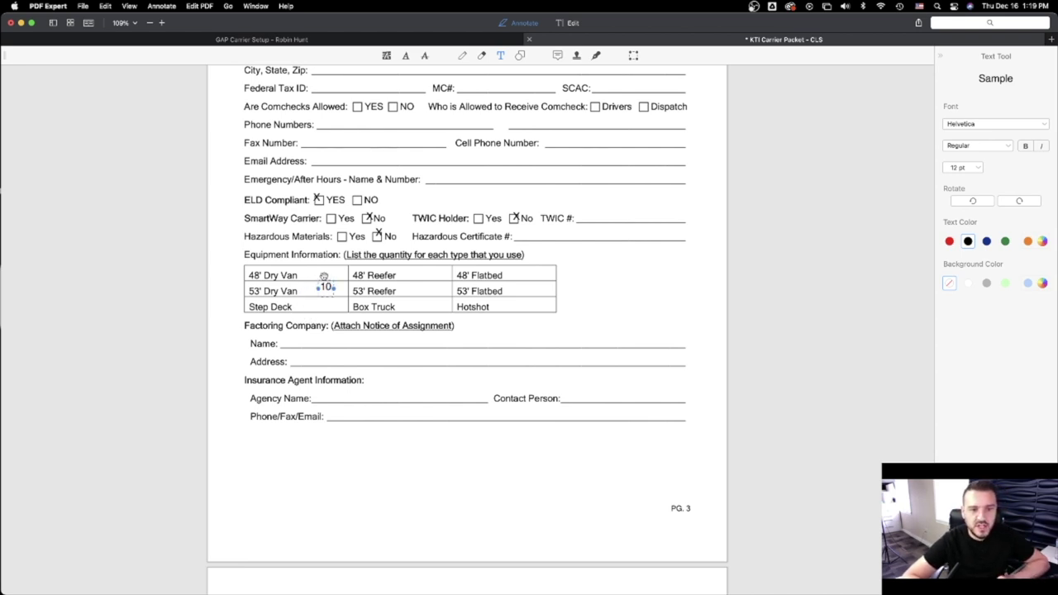
pyautogui.press('Escape')
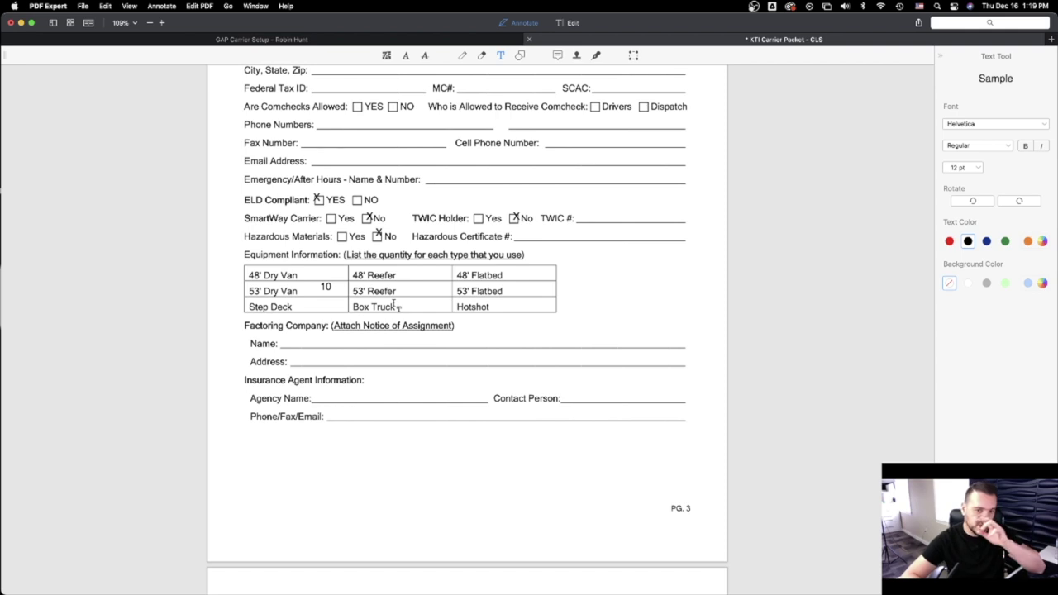
pyautogui.scroll(-3, 394, 306)
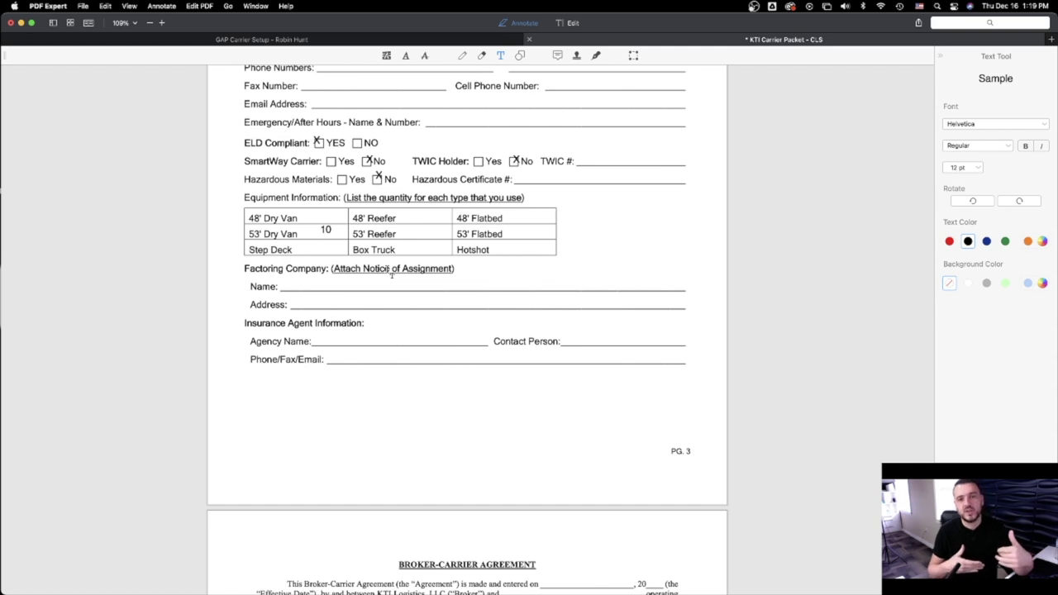
pyautogui.press('Escape')
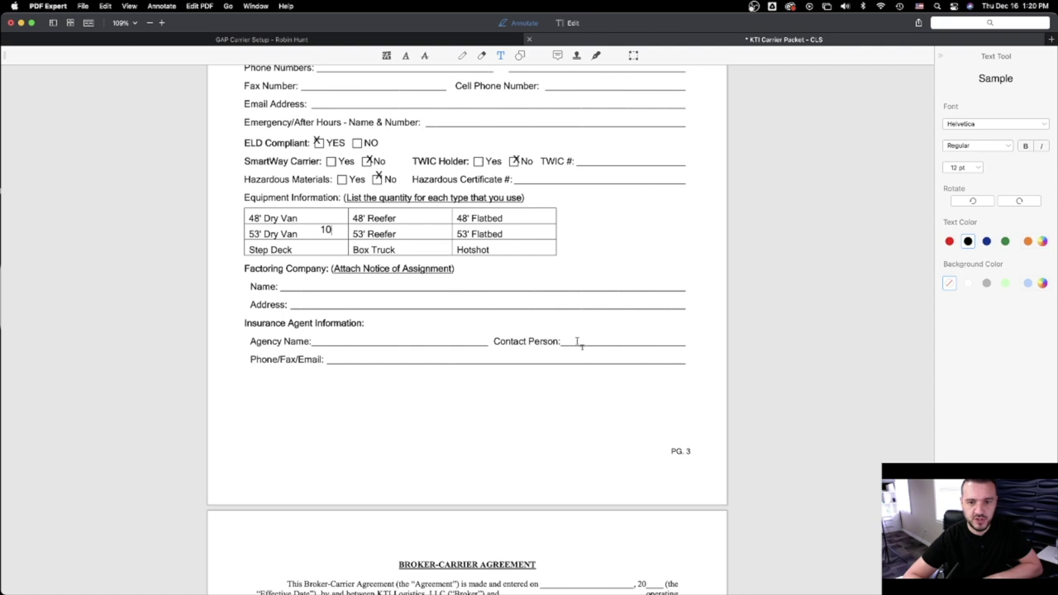
# Step: Type SEE PACKET on the Insurance Agent Agency Name line, correcting the typo
pyautogui.click(339, 339)
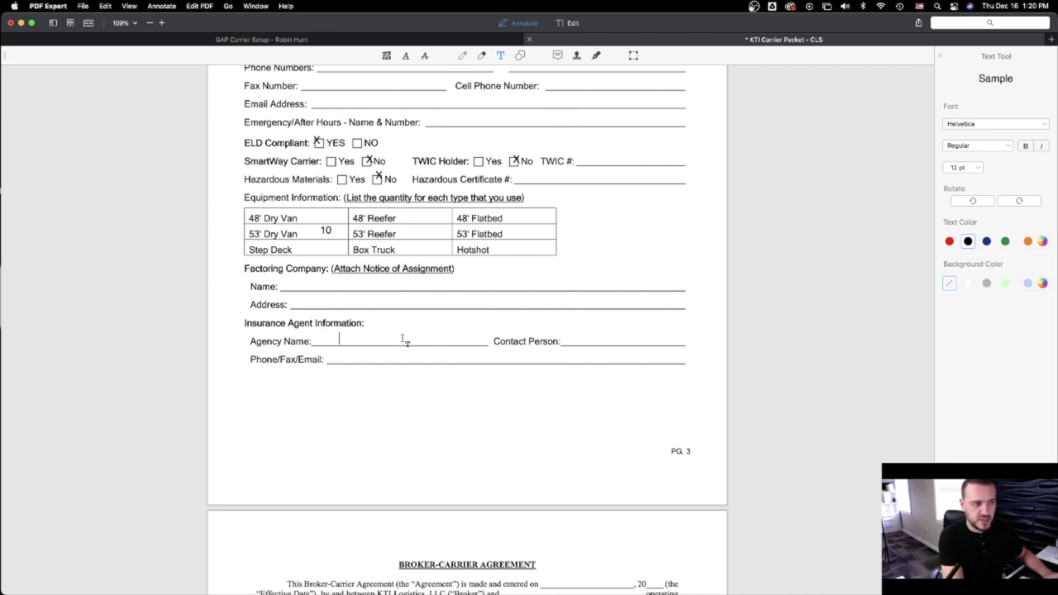
pyautogui.write('SEE PACKET')
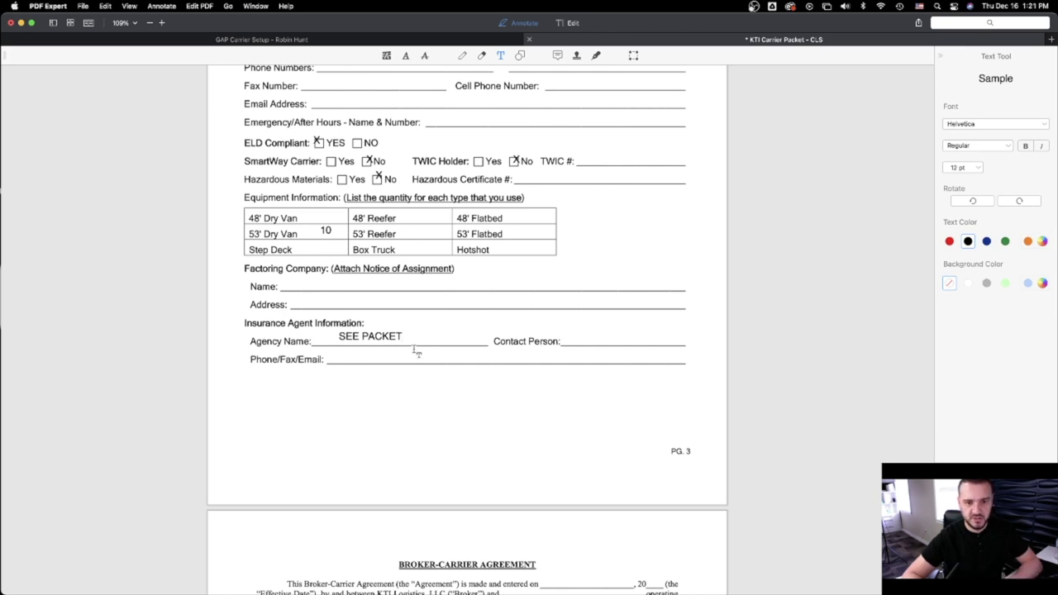
pyautogui.click(336, 339)
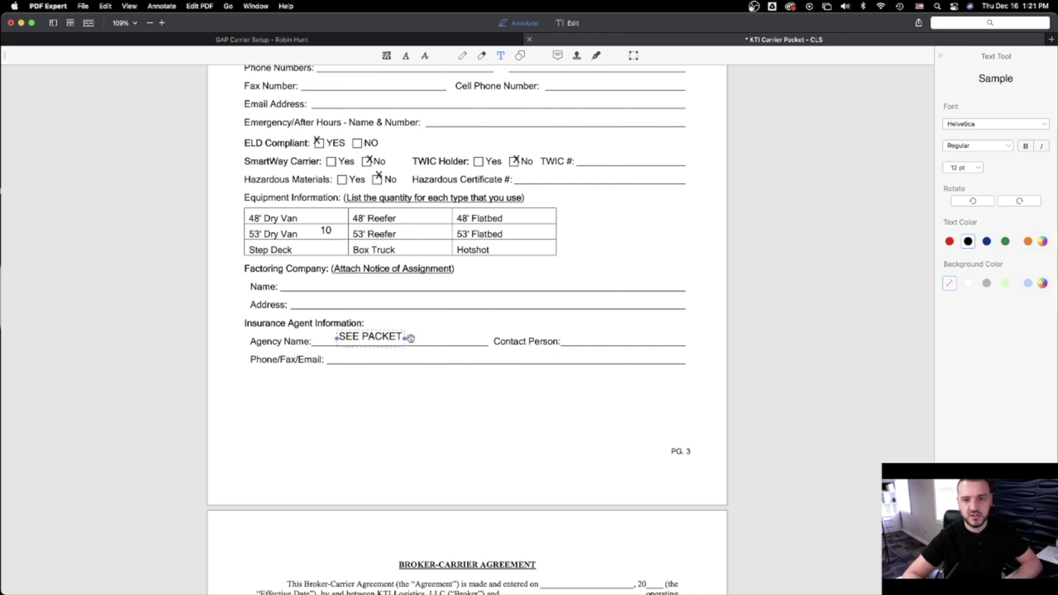
pyautogui.click(339, 353)
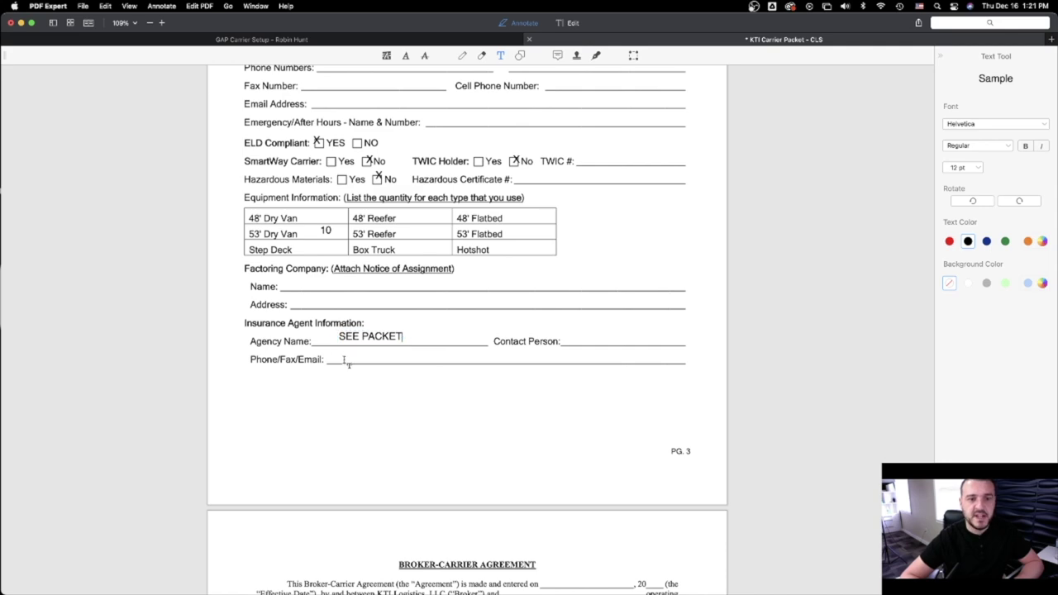
# Step: Fill the agreement date as DECEMBER 17TH, with 21 after 20 for the year
pyautogui.scroll(-10, 363, 368)
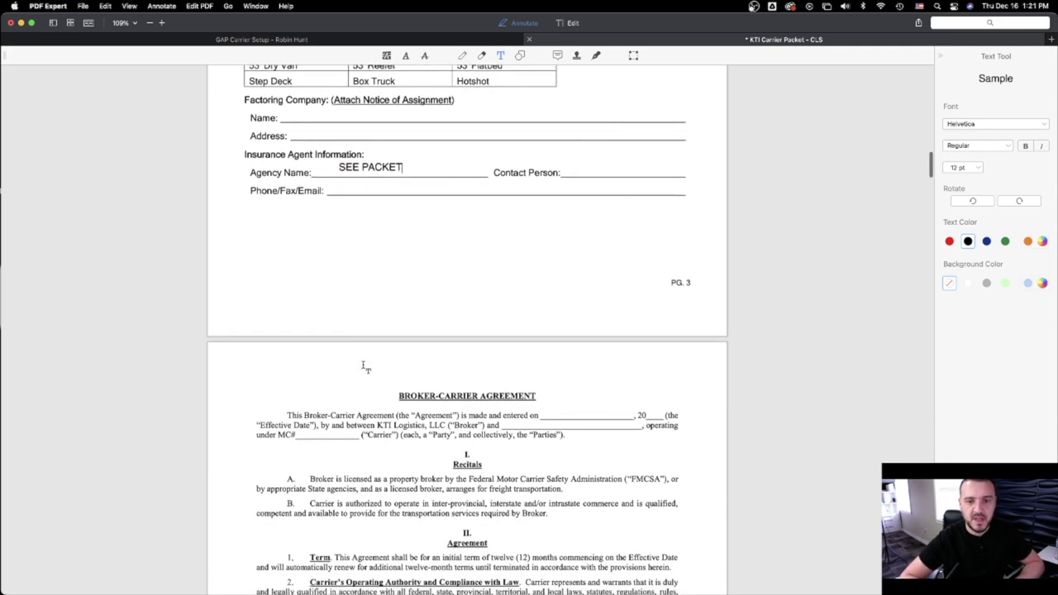
pyautogui.scroll(-1, 506, 345)
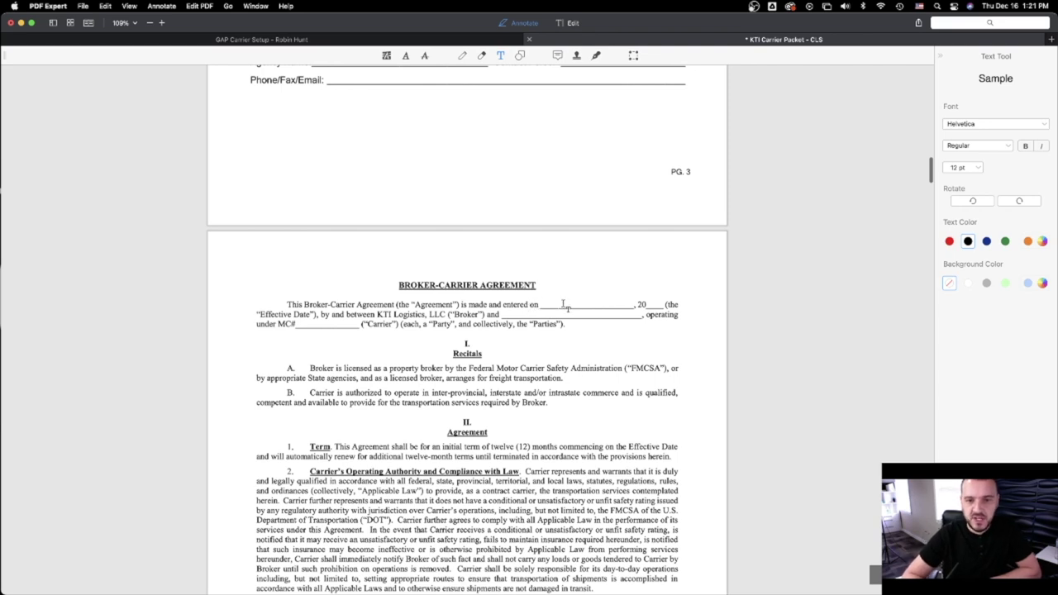
pyautogui.click(564, 302)
pyautogui.write('1')
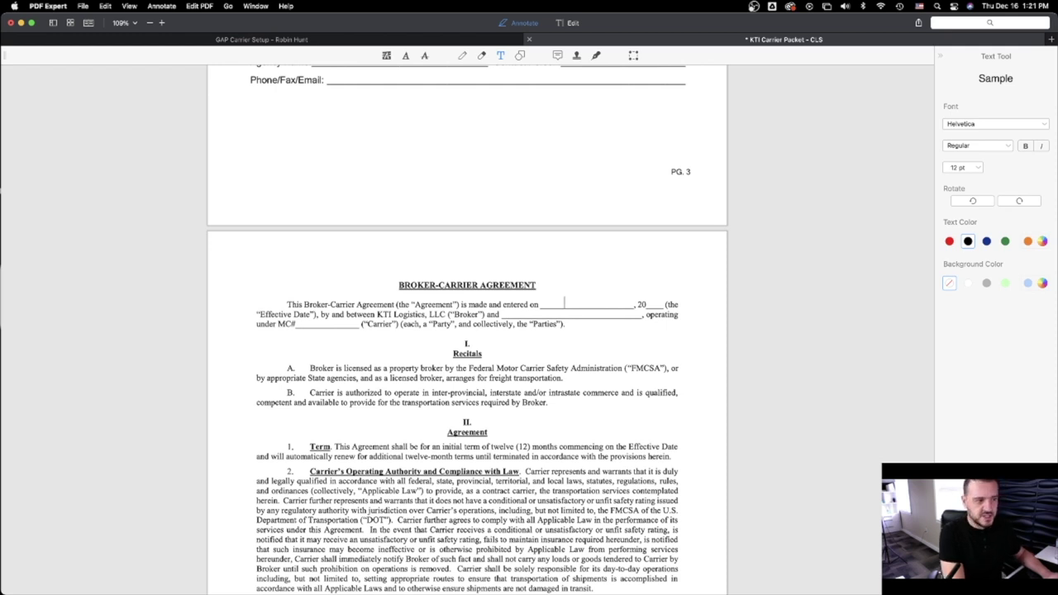
pyautogui.write('ECEMBER 1')
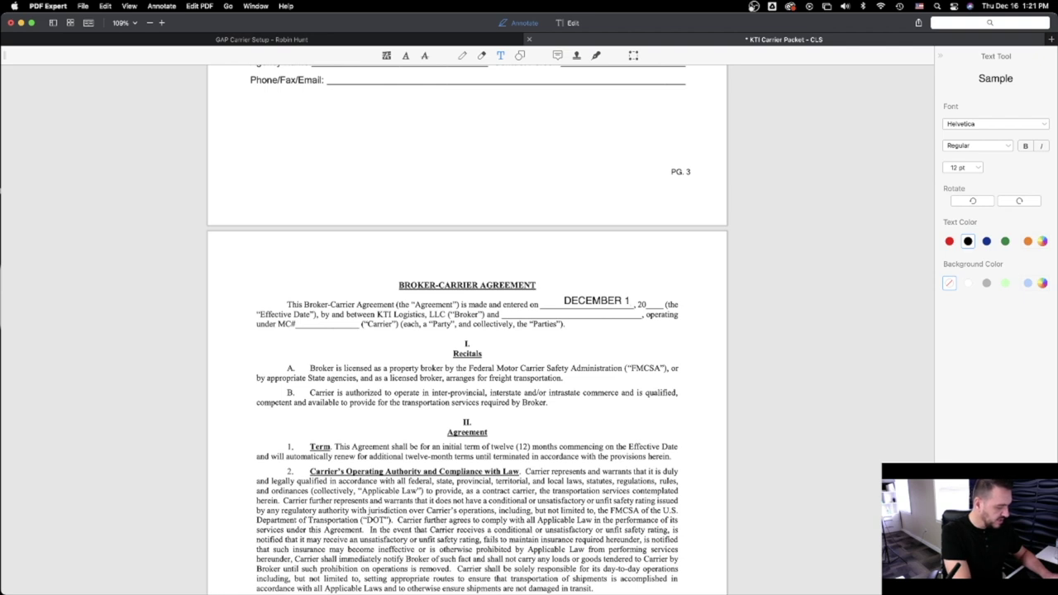
pyautogui.write('TH')
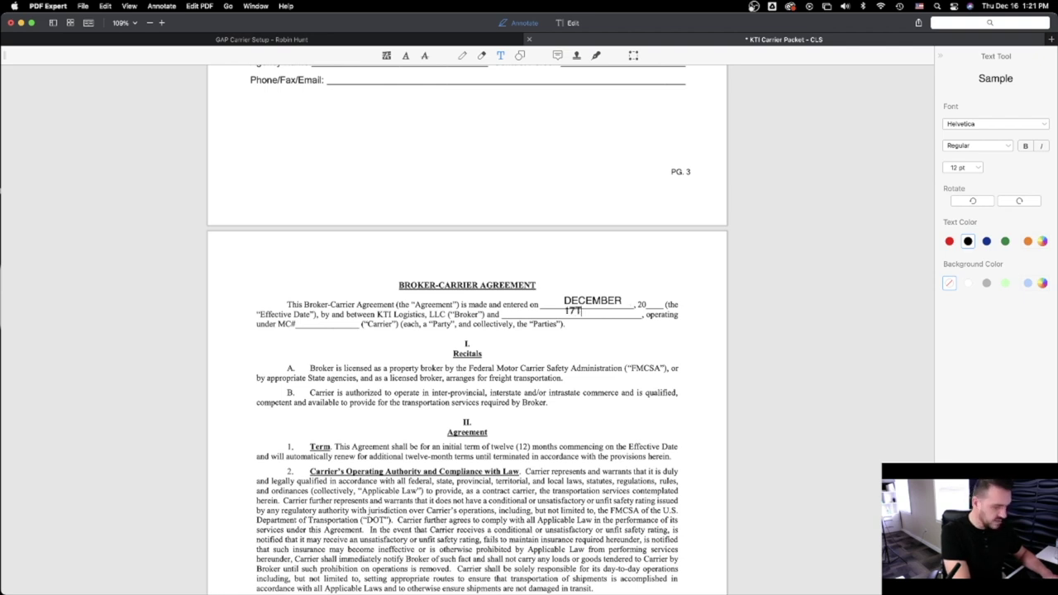
pyautogui.click(562, 322)
pyautogui.click(557, 306)
pyautogui.moveTo(562, 307); pyautogui.dragTo(532, 306)
pyautogui.click(592, 301)
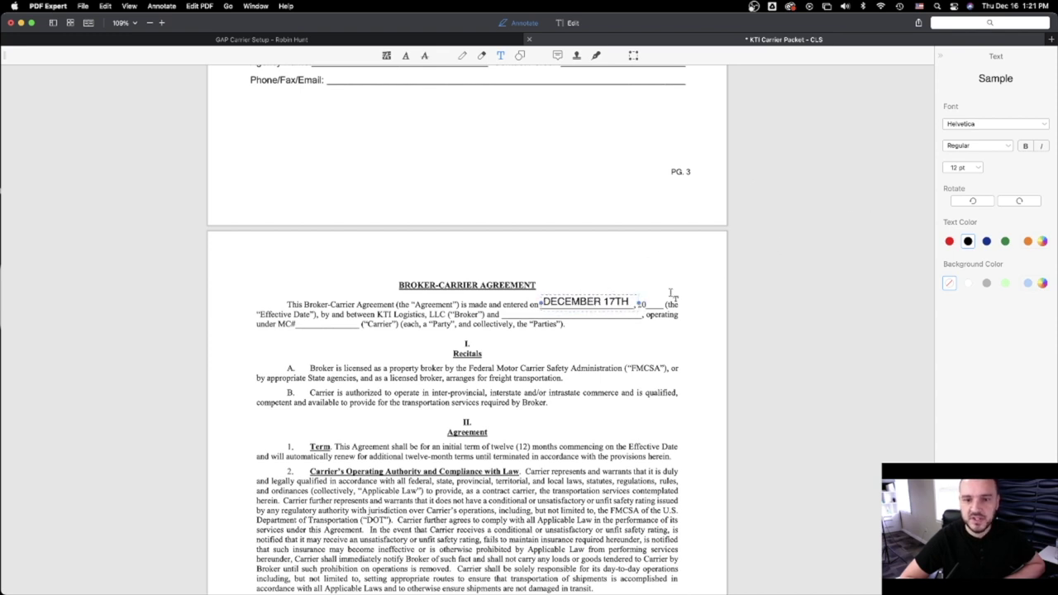
pyautogui.click(653, 303)
pyautogui.click(653, 302)
pyautogui.write('21')
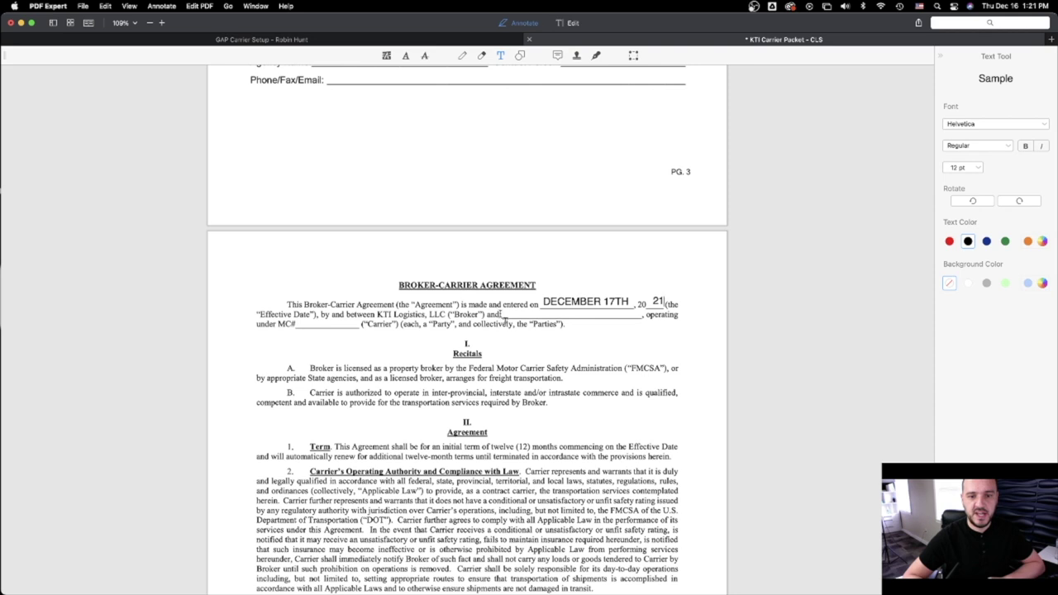
# Step: Enter carrier XYZ LOGISTICS LLC and the carrier's MC number after MC#
pyautogui.click(512, 310)
pyautogui.write('XYZ LO')
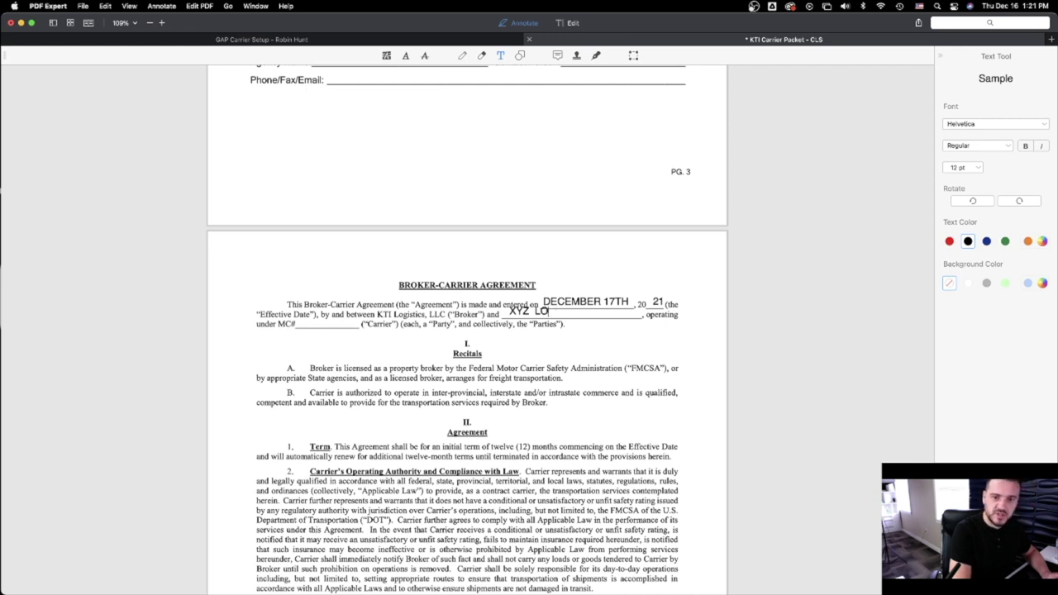
pyautogui.write('GISTICS')
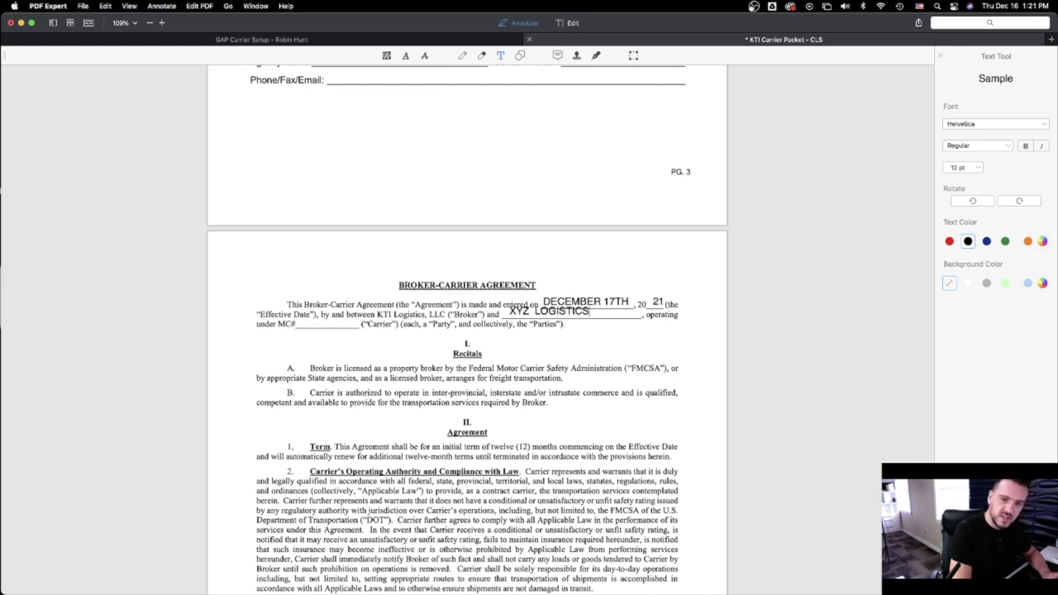
pyautogui.write(' LLC')
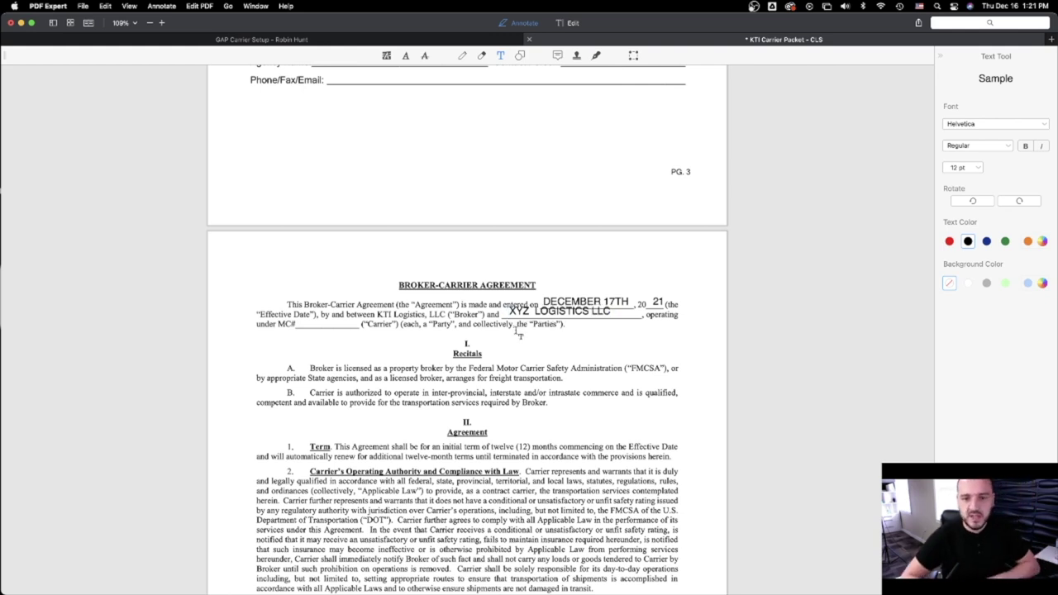
pyautogui.press('Escape')
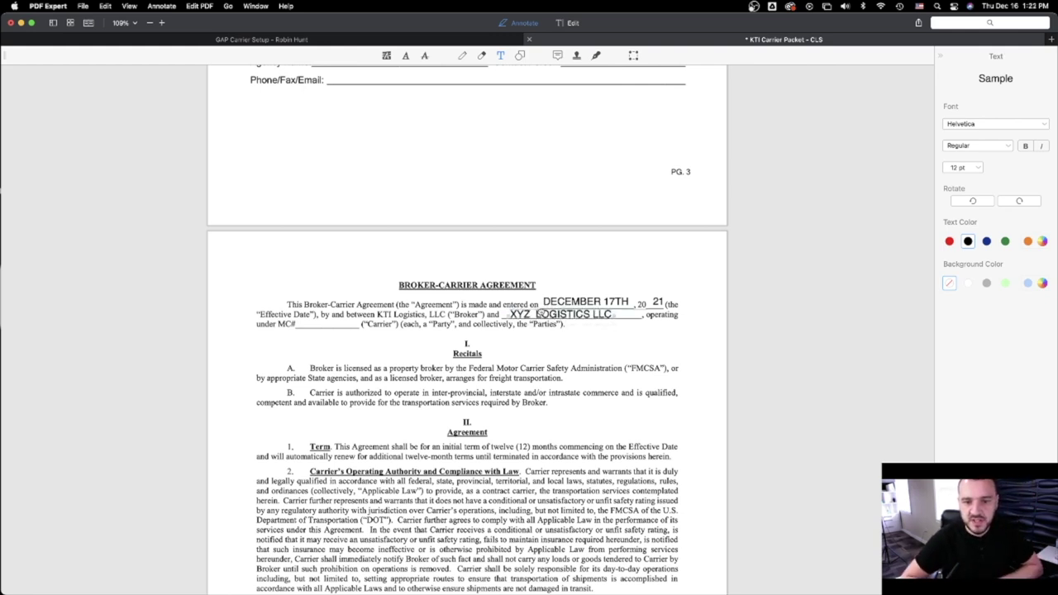
pyautogui.click(313, 324)
pyautogui.write('1125')
pyautogui.write('660')
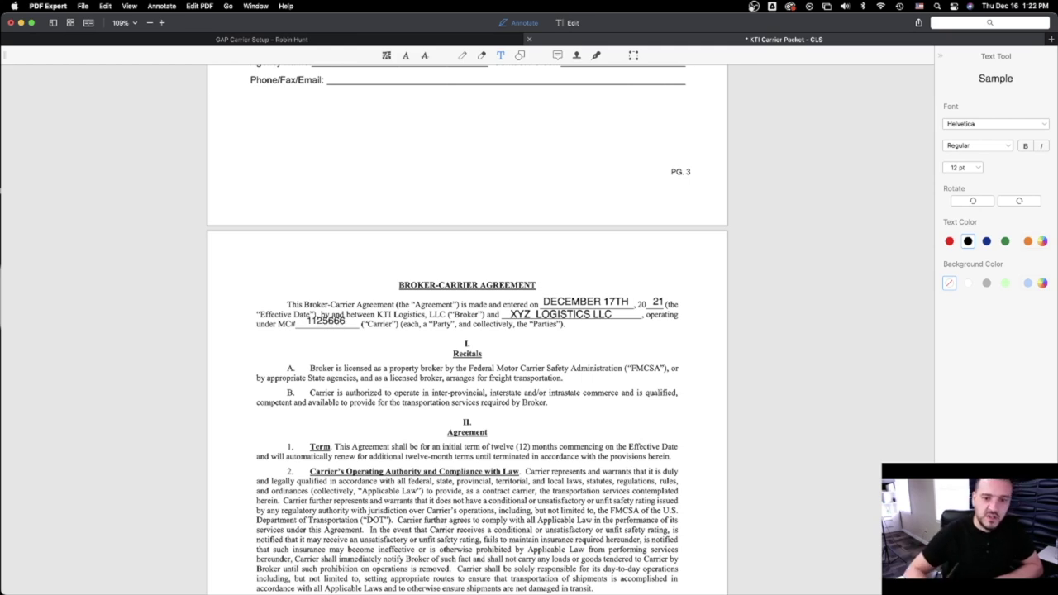
pyautogui.scroll(-2, 421, 376)
pyautogui.scroll(-5, 420, 375)
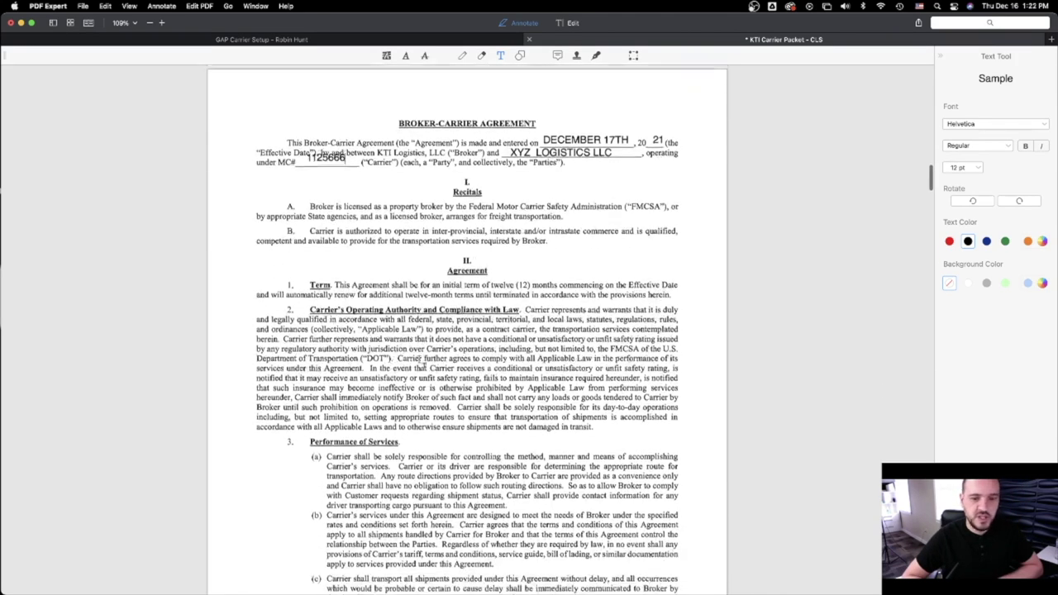
pyautogui.scroll(-8, 422, 361)
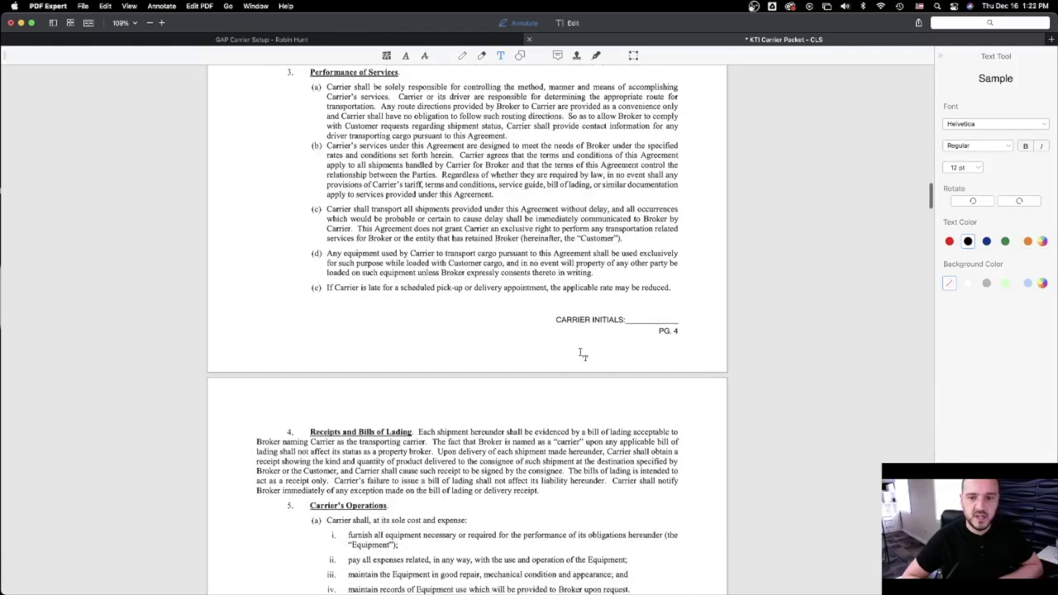
pyautogui.click(648, 316)
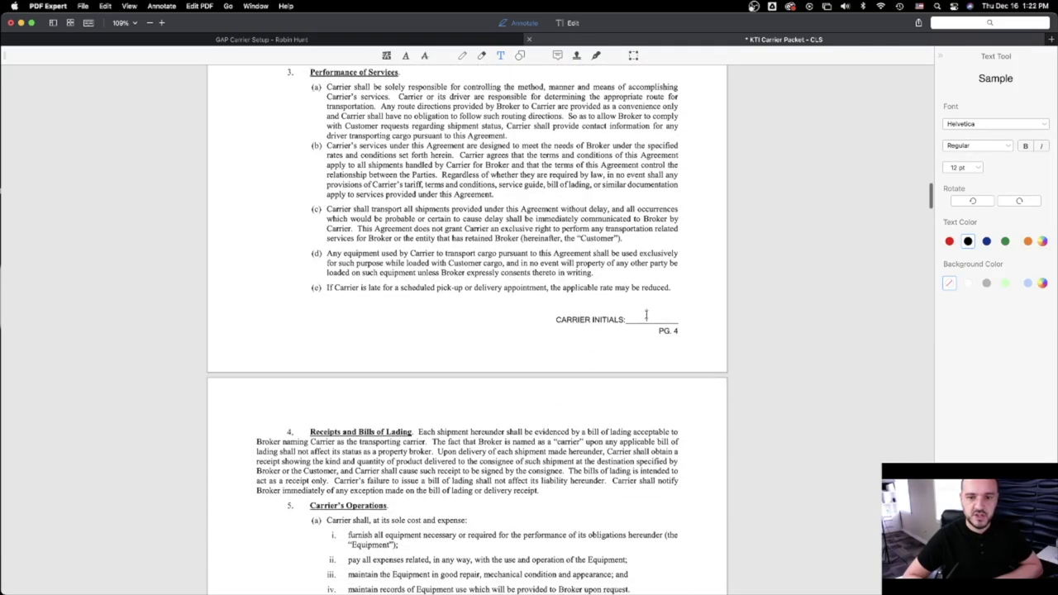
pyautogui.write('EM')
pyautogui.click(608, 329)
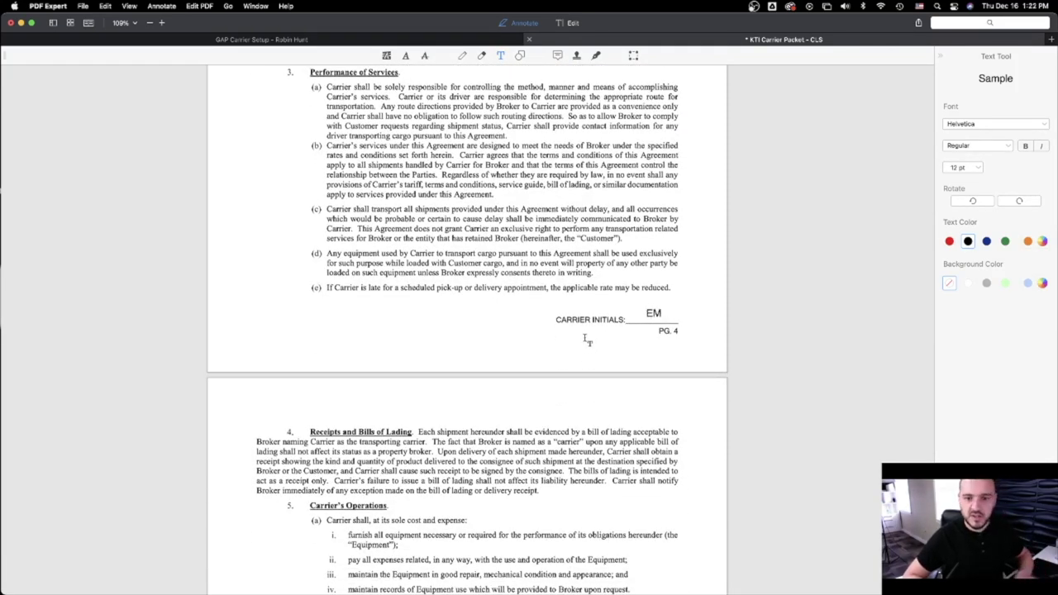
pyautogui.scroll(-10, 587, 339)
pyautogui.scroll(-20, 587, 339)
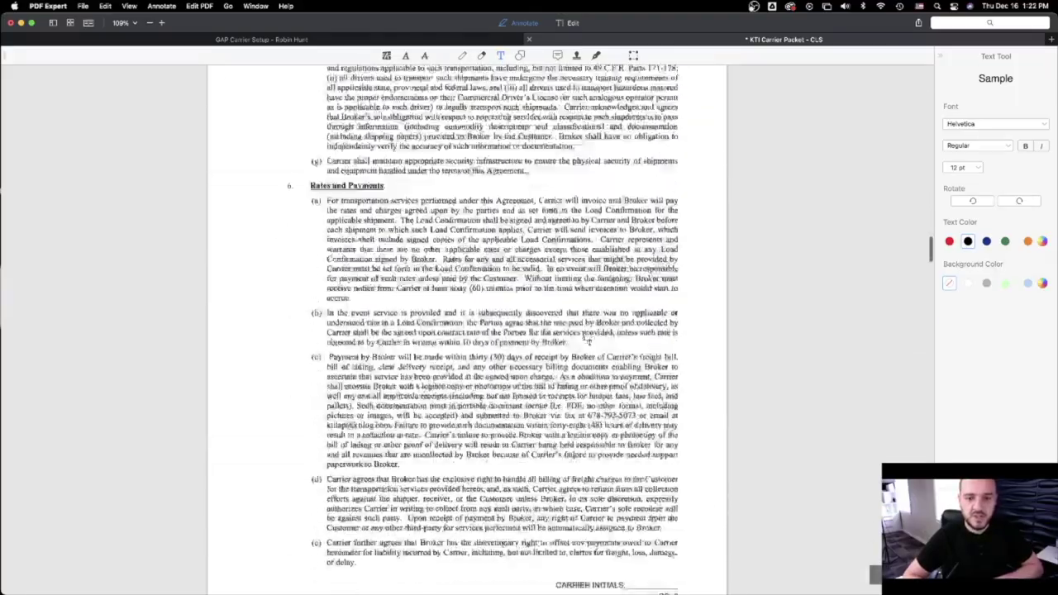
pyautogui.scroll(-20, 587, 337)
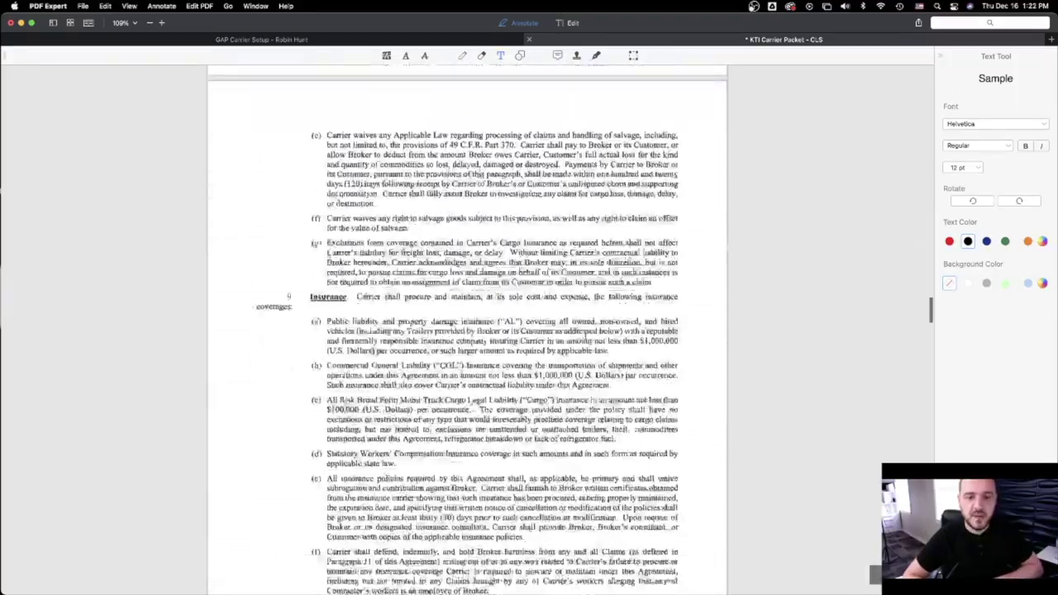
pyautogui.scroll(-20, 588, 339)
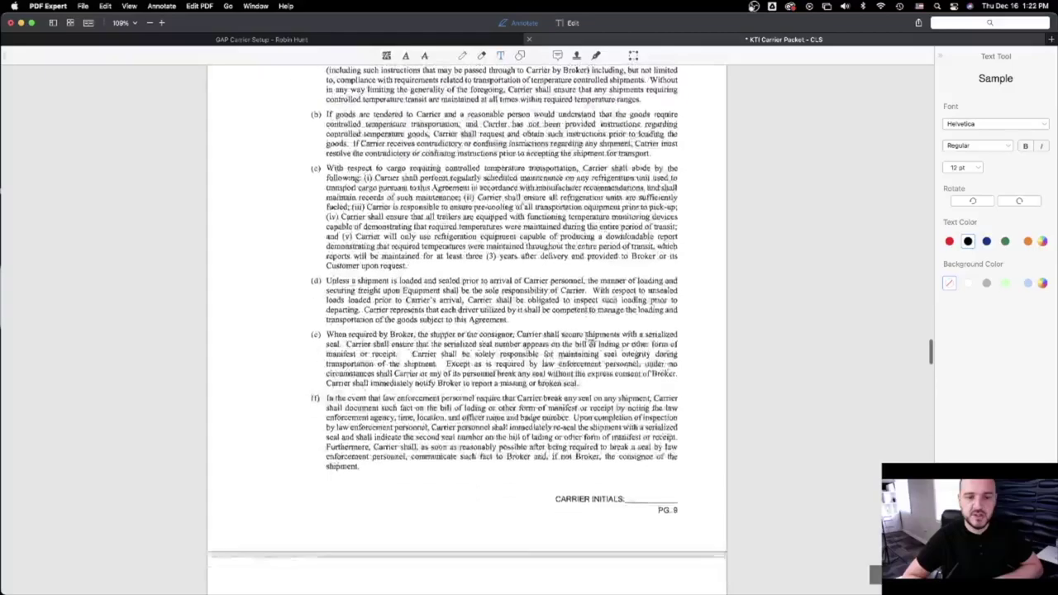
pyautogui.scroll(-20, 587, 337)
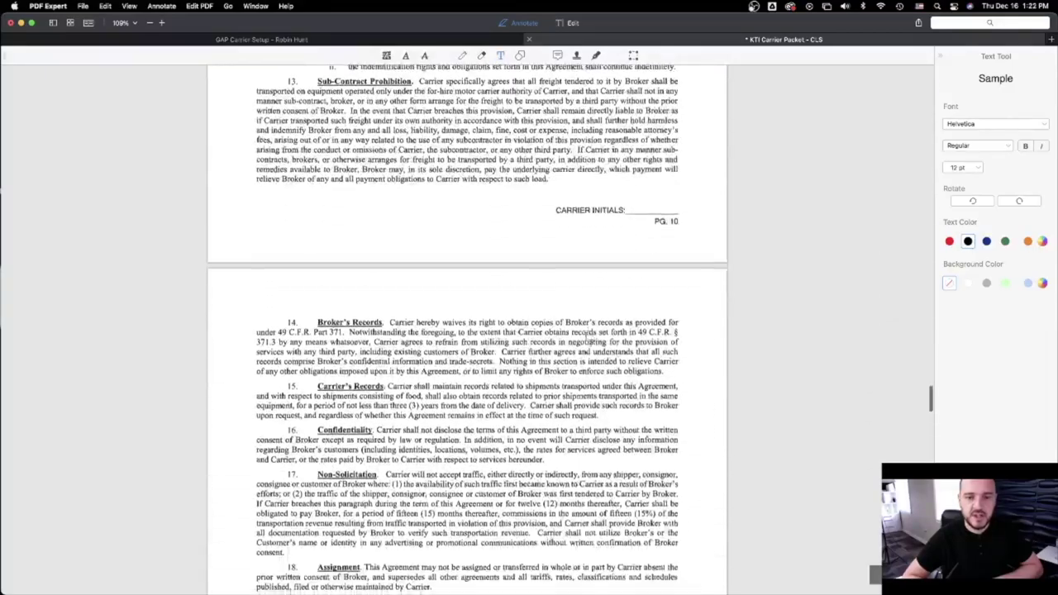
pyautogui.scroll(-3, 587, 338)
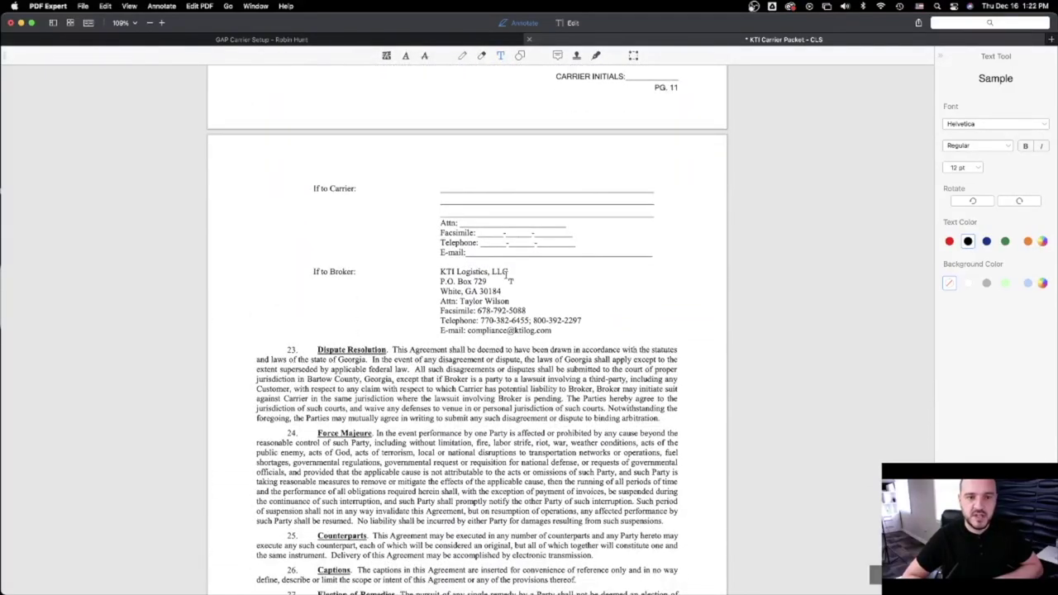
pyautogui.scroll(4, 437, 269)
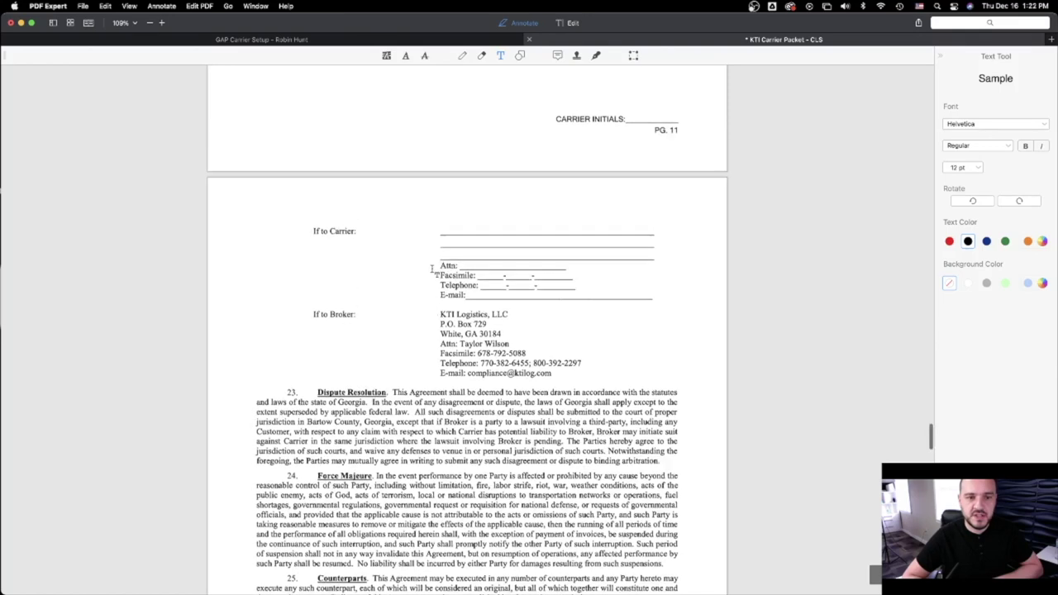
pyautogui.scroll(1, 433, 271)
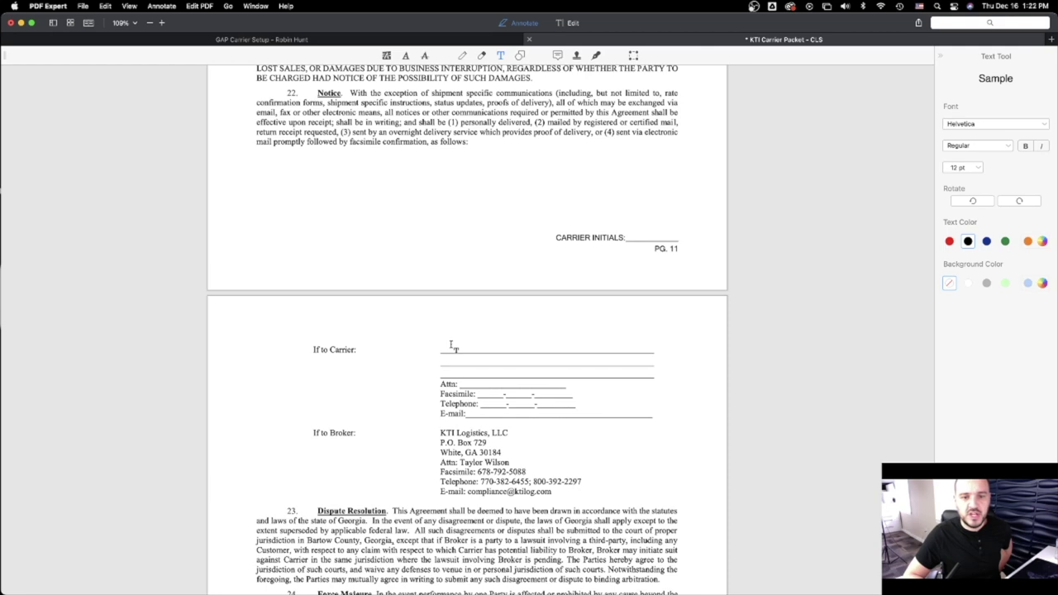
pyautogui.scroll(3, 451, 340)
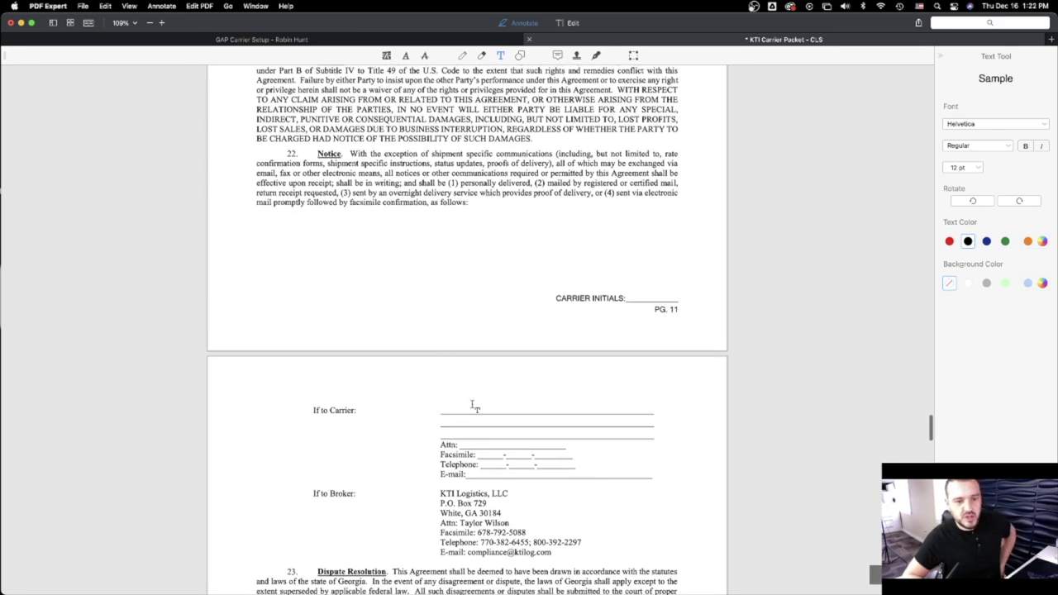
pyautogui.click(475, 407)
pyautogui.write('US')
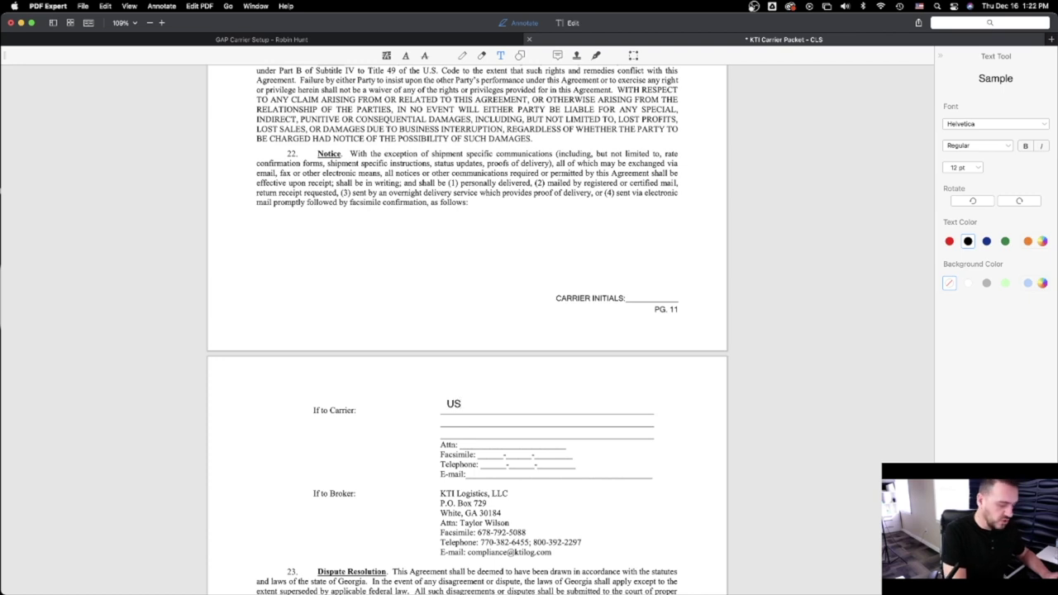
pyautogui.press('BackSpace')
pyautogui.press('BackSpace')
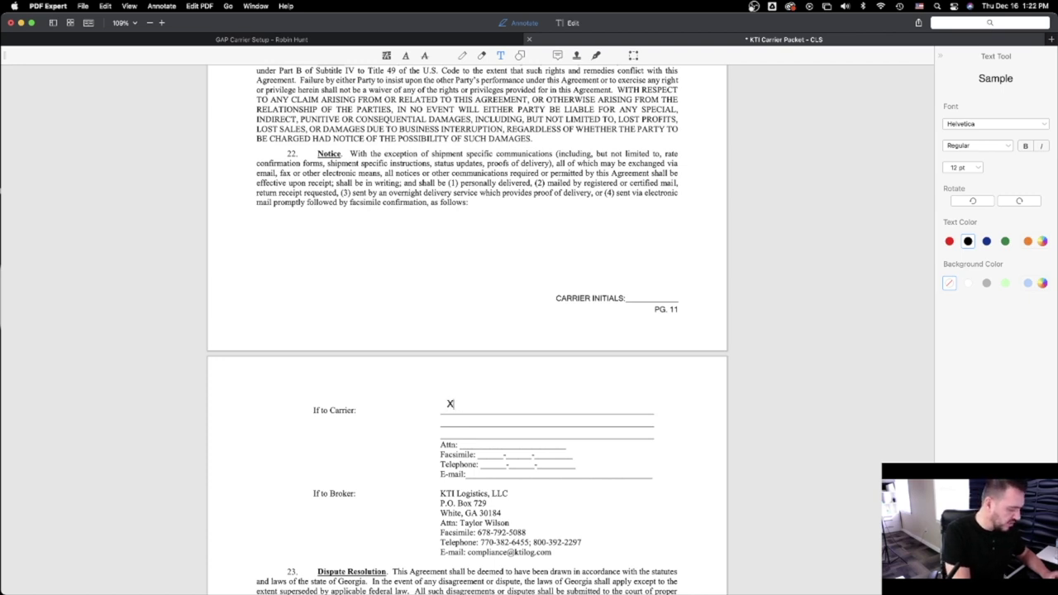
pyautogui.write('XYZ')
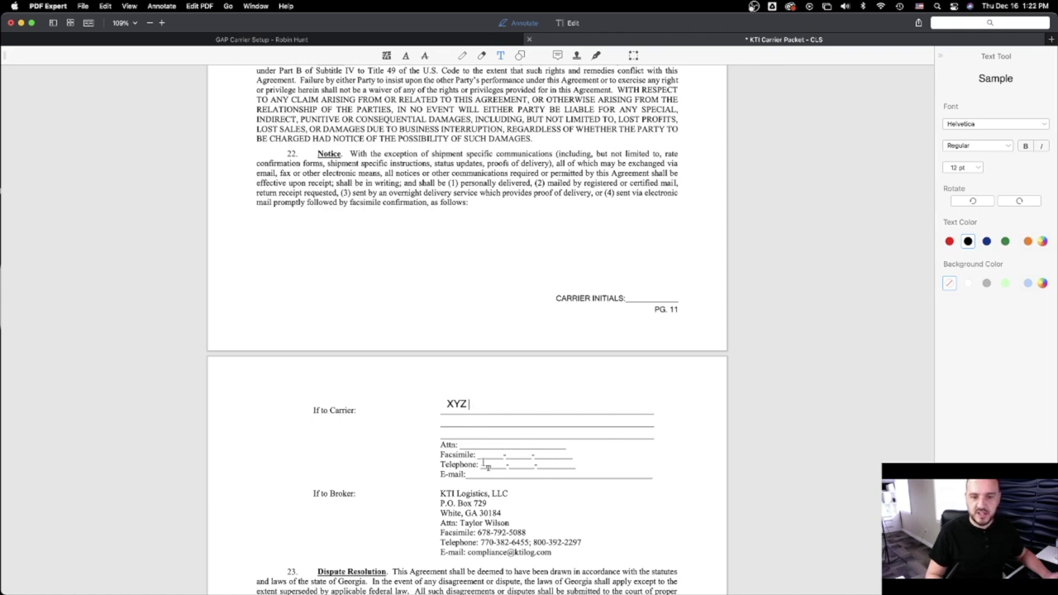
pyautogui.scroll(-6, 502, 471)
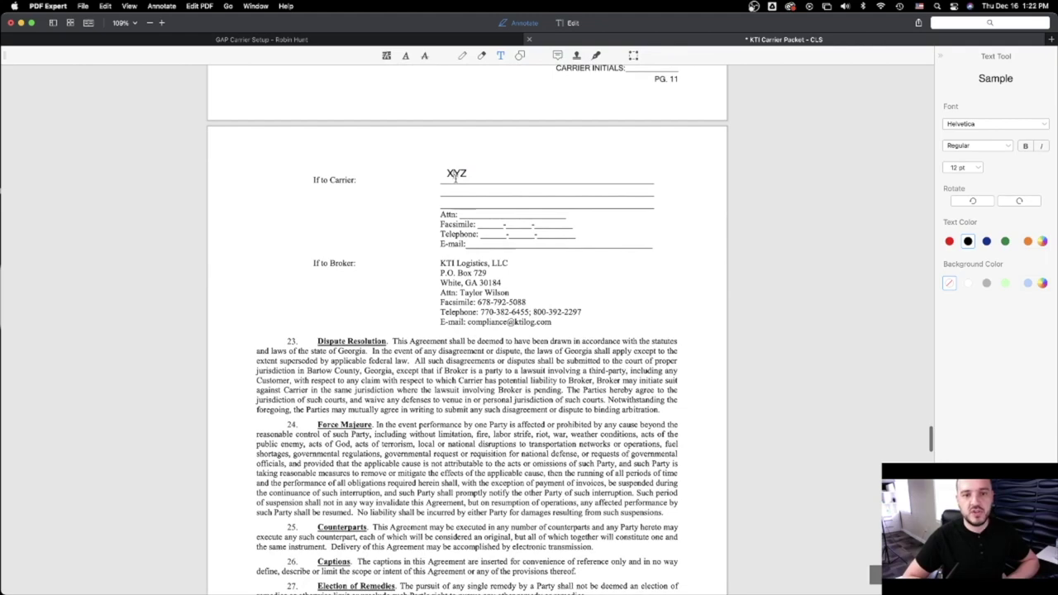
pyautogui.doubleClick(460, 174)
pyautogui.press('BackSpace')
pyautogui.scroll(-8, 421, 276)
# Step: Type the carrier representative's name on the signature page's Carrier Printed line
pyautogui.scroll(-9, 427, 278)
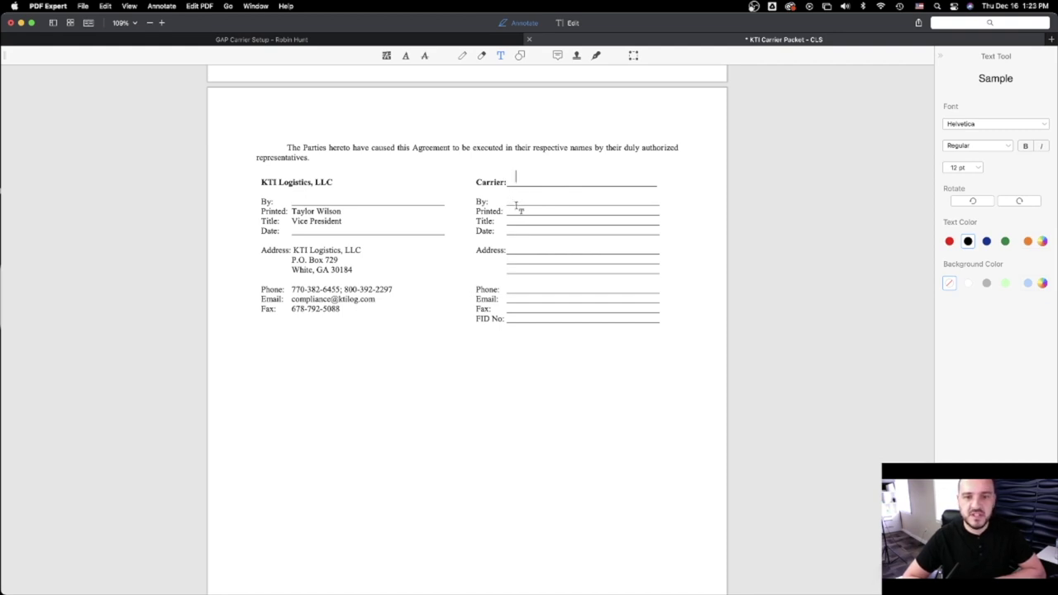
pyautogui.click(513, 210)
pyautogui.write('John Doe')
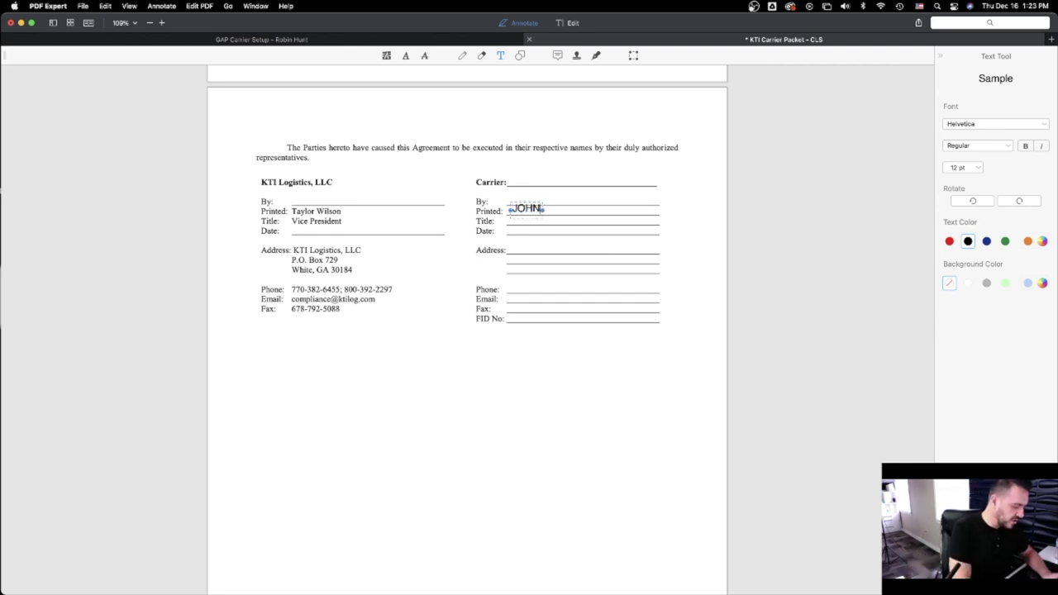
pyautogui.press('Escape')
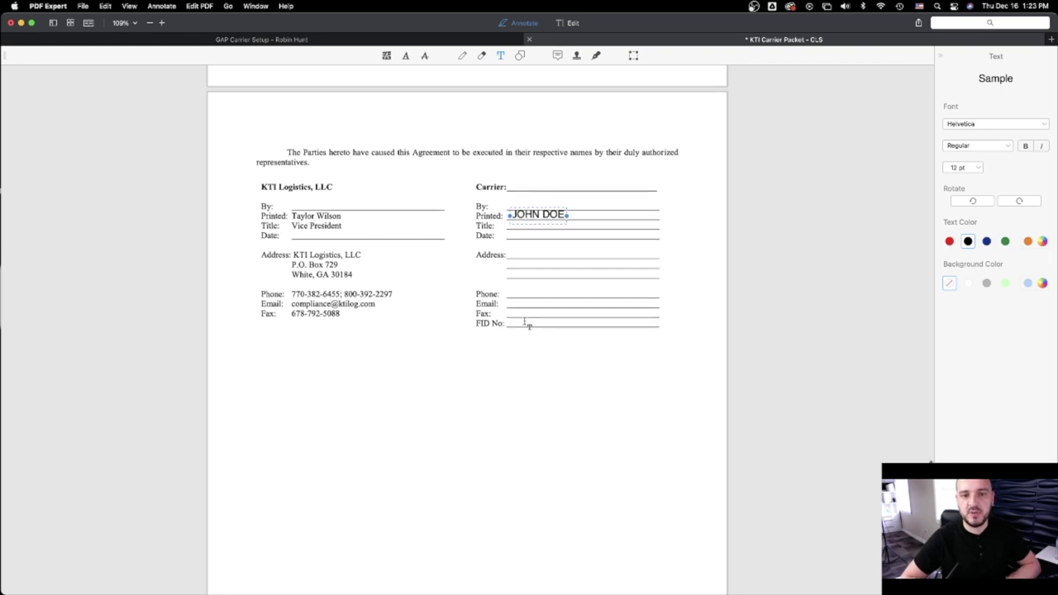
pyautogui.scroll(1, 508, 241)
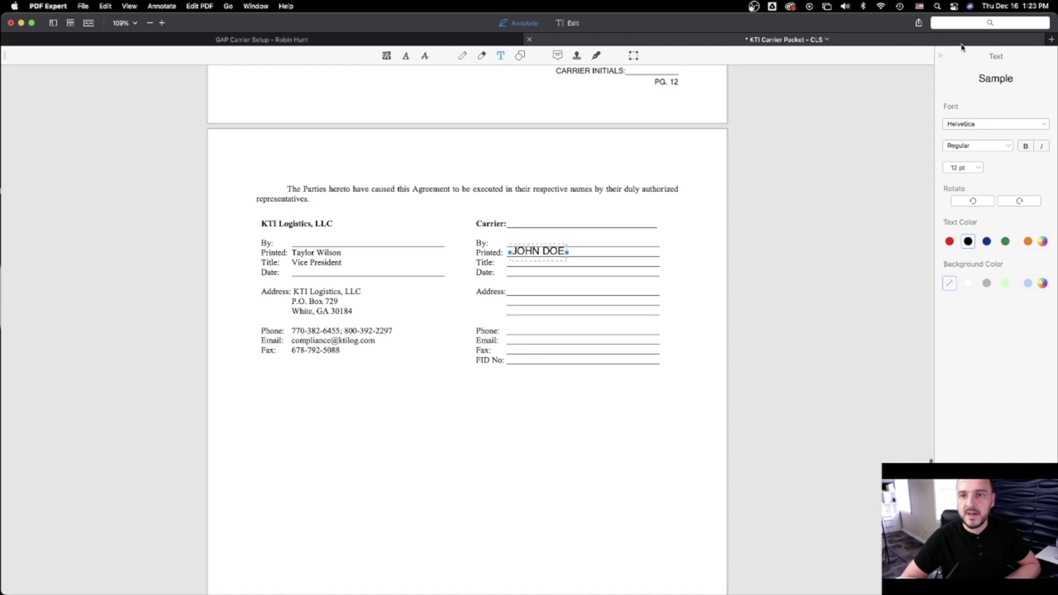
# Step: Place the saved handwritten signature on the Carrier By line, just above the printed name
pyautogui.click(596, 55)
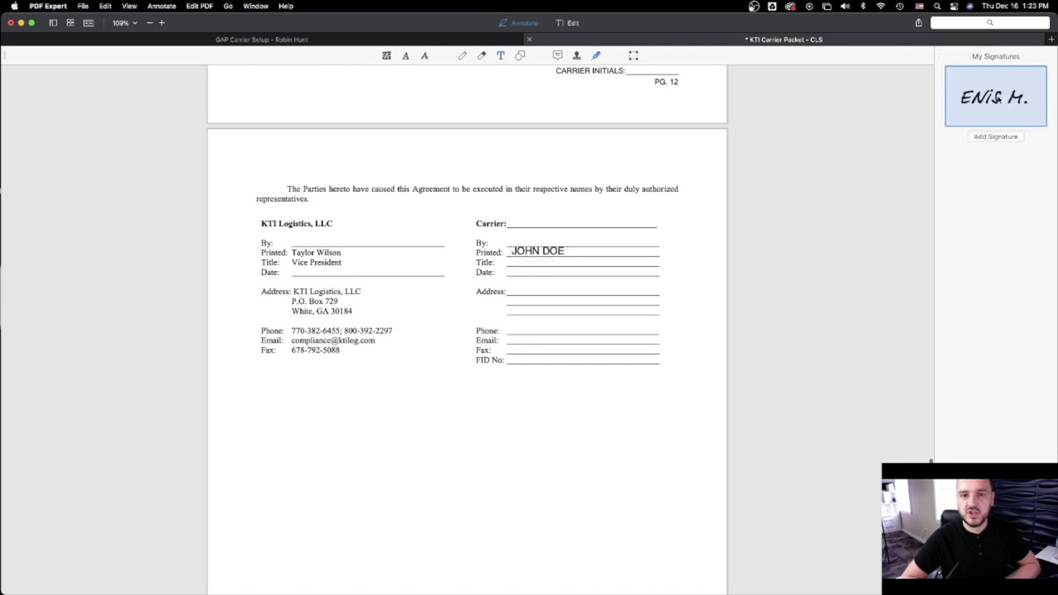
pyautogui.click(535, 238)
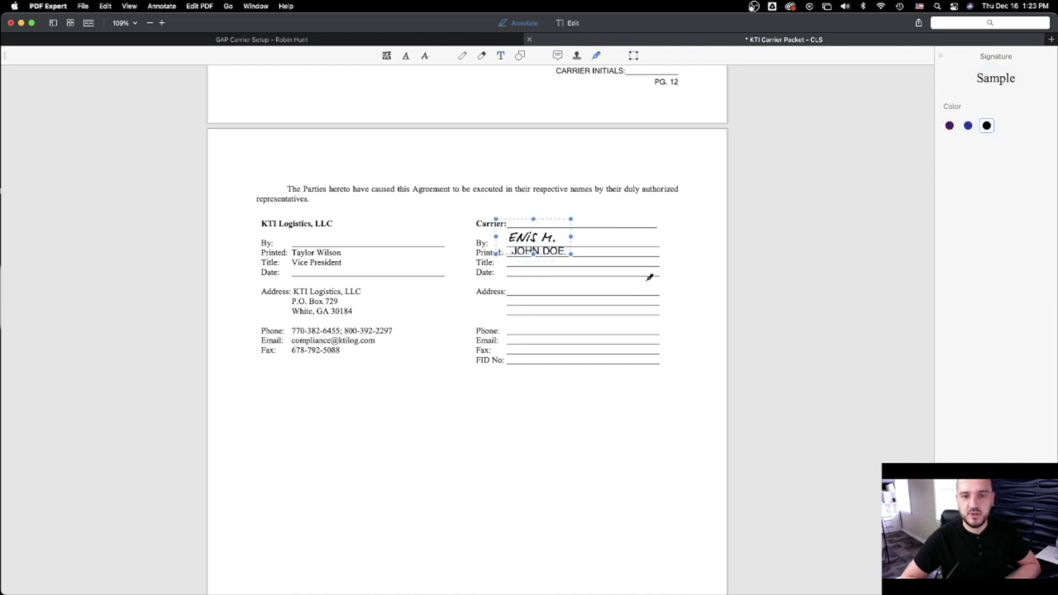
pyautogui.click(689, 295)
pyautogui.scroll(-10, 694, 296)
pyautogui.scroll(-5, 694, 295)
pyautogui.scroll(-2, 397, 289)
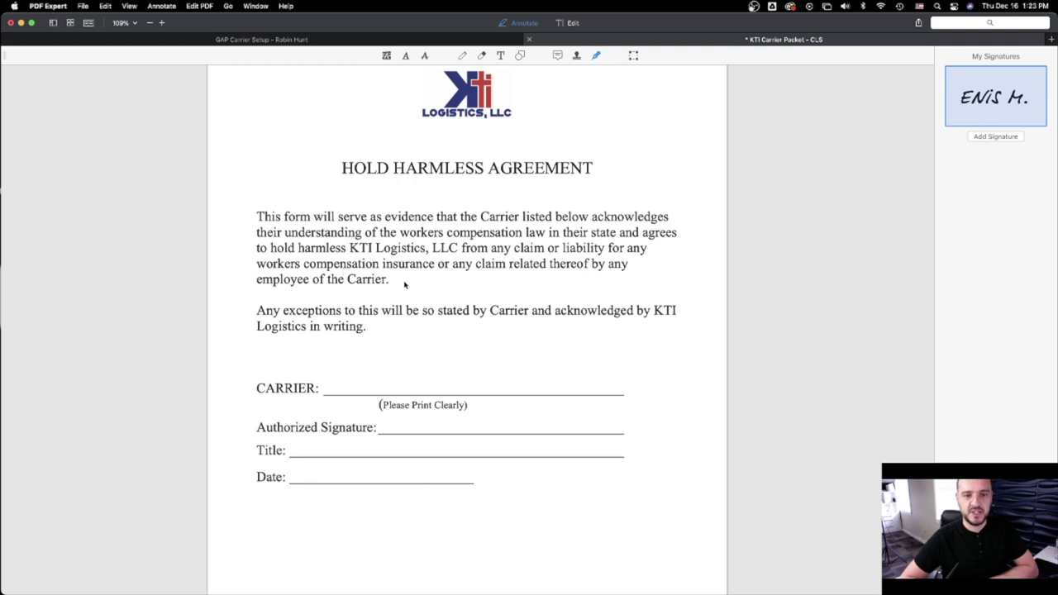
pyautogui.scroll(-1, 405, 284)
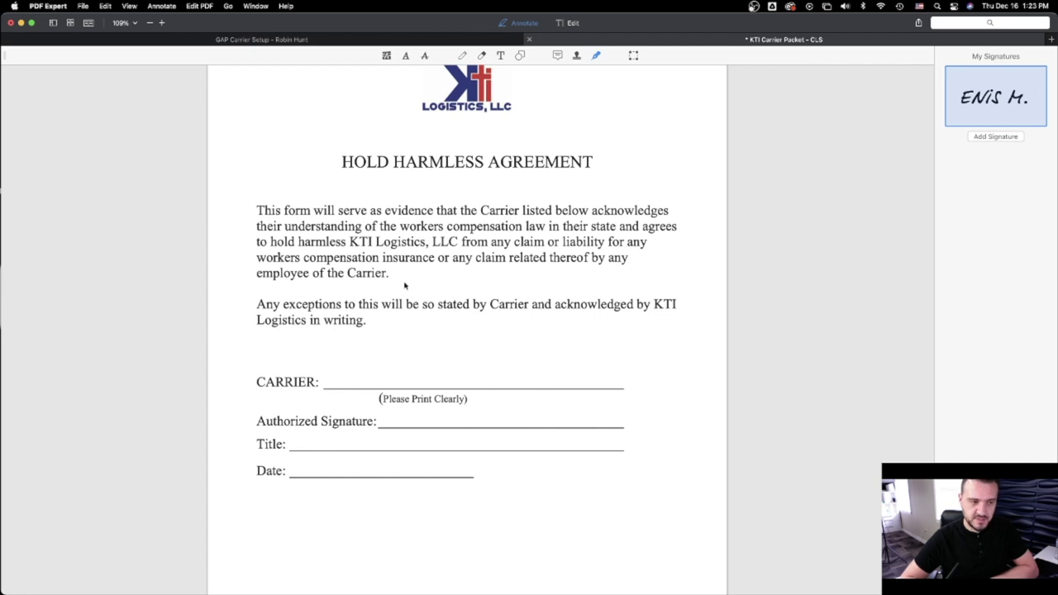
pyautogui.scroll(-2, 406, 289)
pyautogui.scroll(-3, 406, 288)
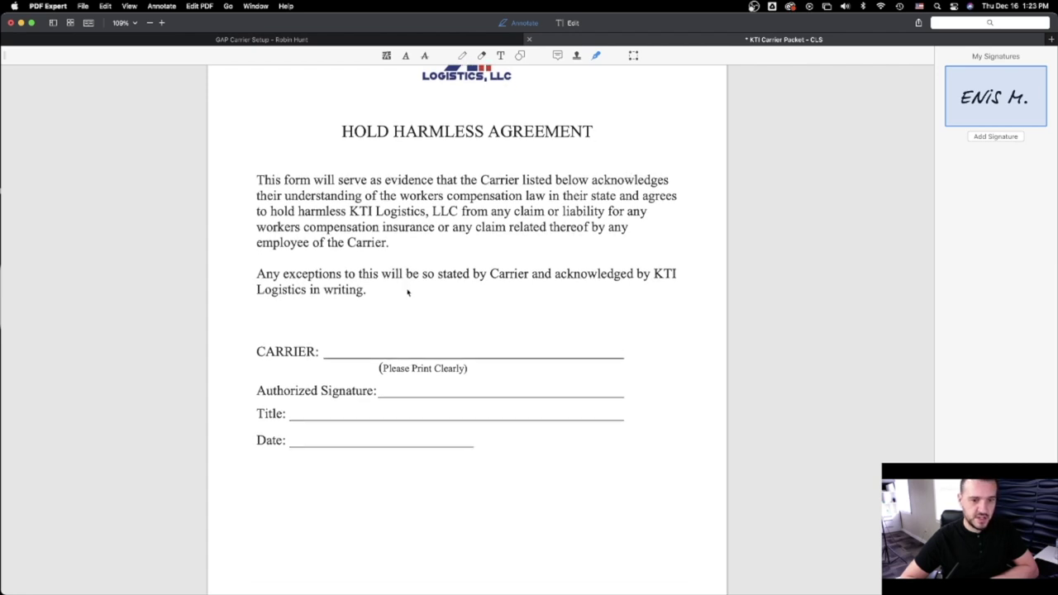
pyautogui.scroll(3, 404, 288)
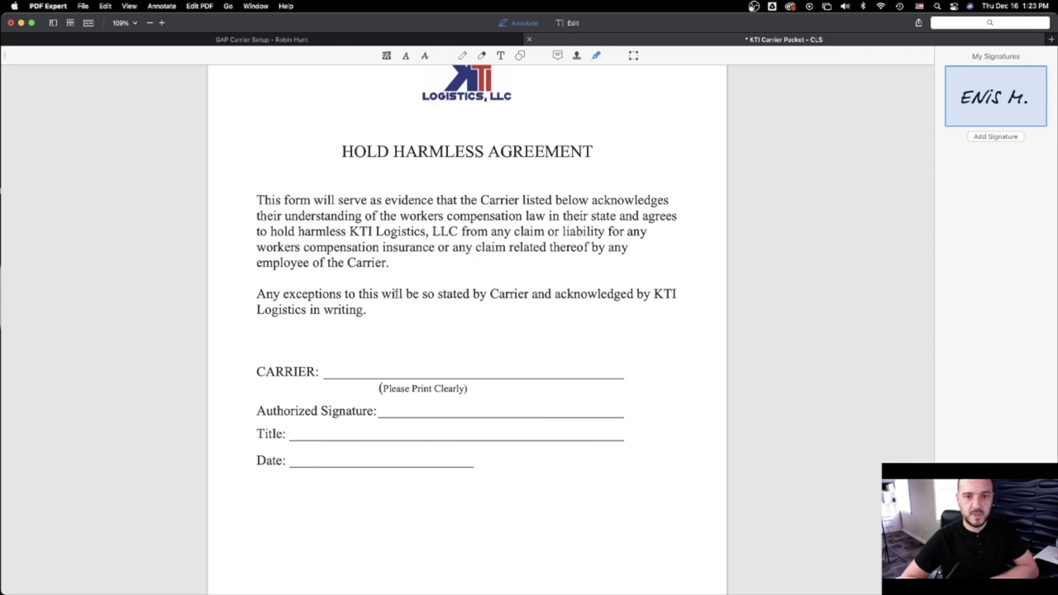
pyautogui.scroll(2, 394, 294)
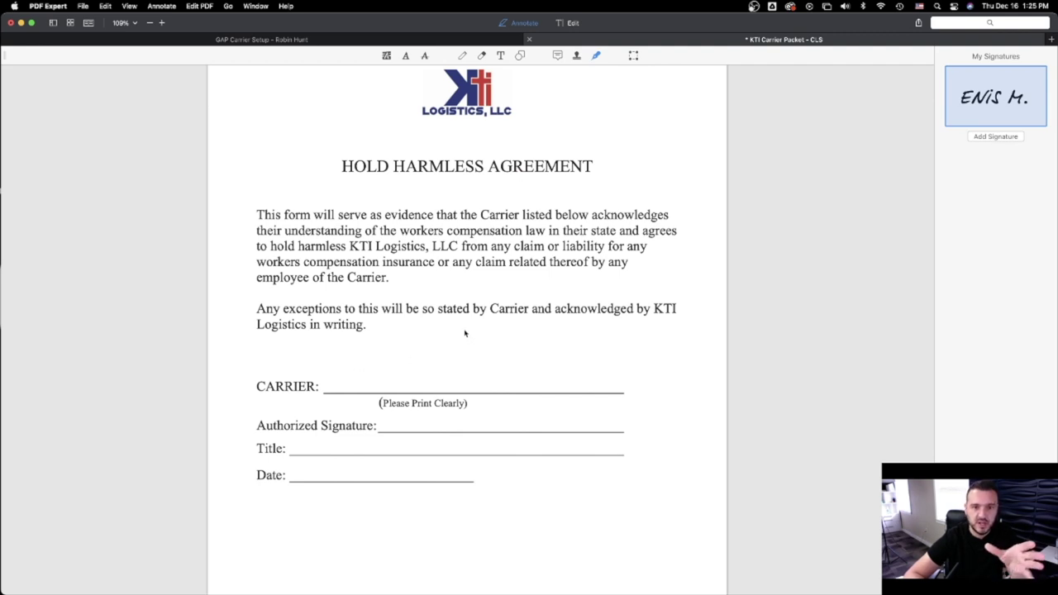
# Step: Remove the signature placed on the Hold Harmless CARRIER line and return to the Text tool
pyautogui.click(364, 381)
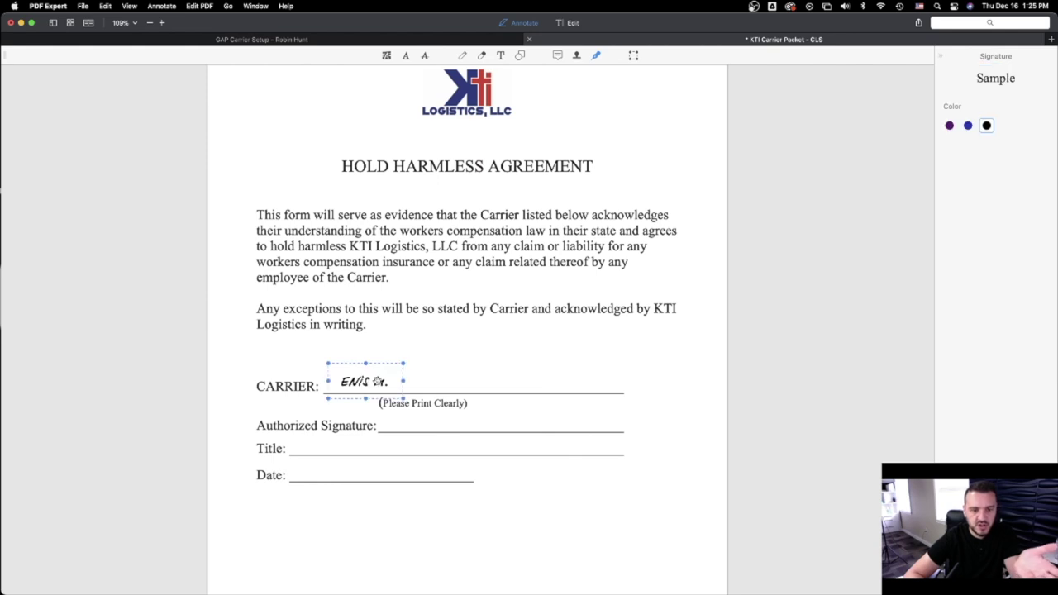
pyautogui.press('BackSpace')
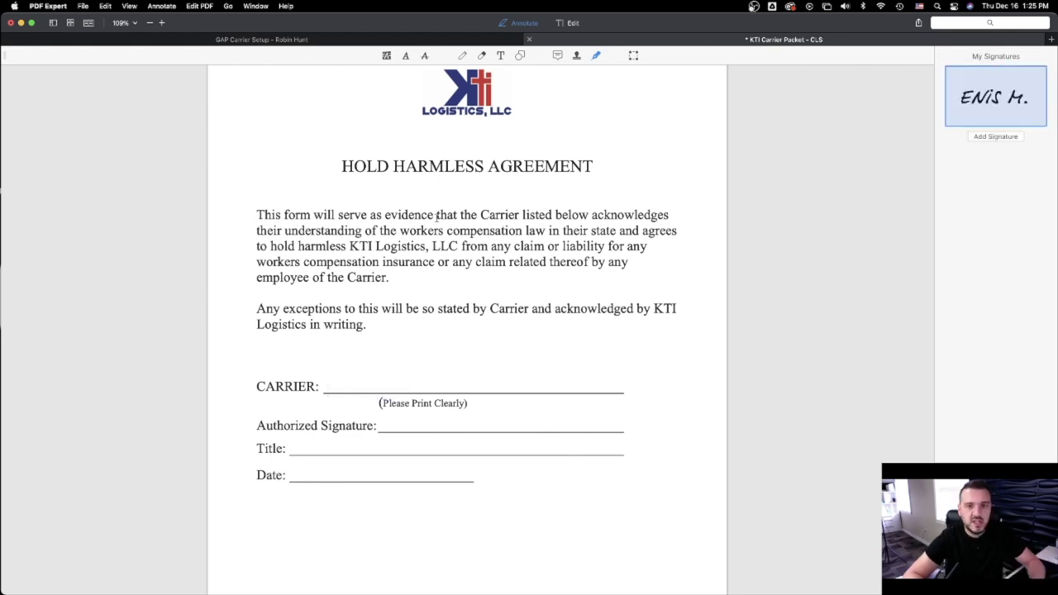
pyautogui.click(501, 55)
pyautogui.scroll(-1, 394, 450)
pyautogui.scroll(-15, 395, 450)
pyautogui.scroll(-3, 402, 451)
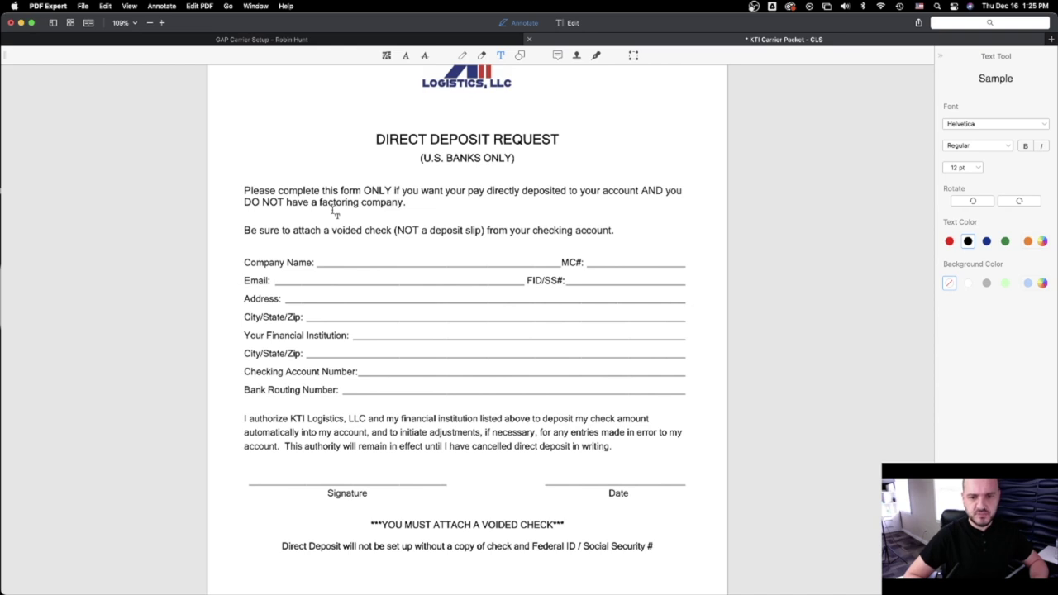
pyautogui.scroll(-1, 338, 214)
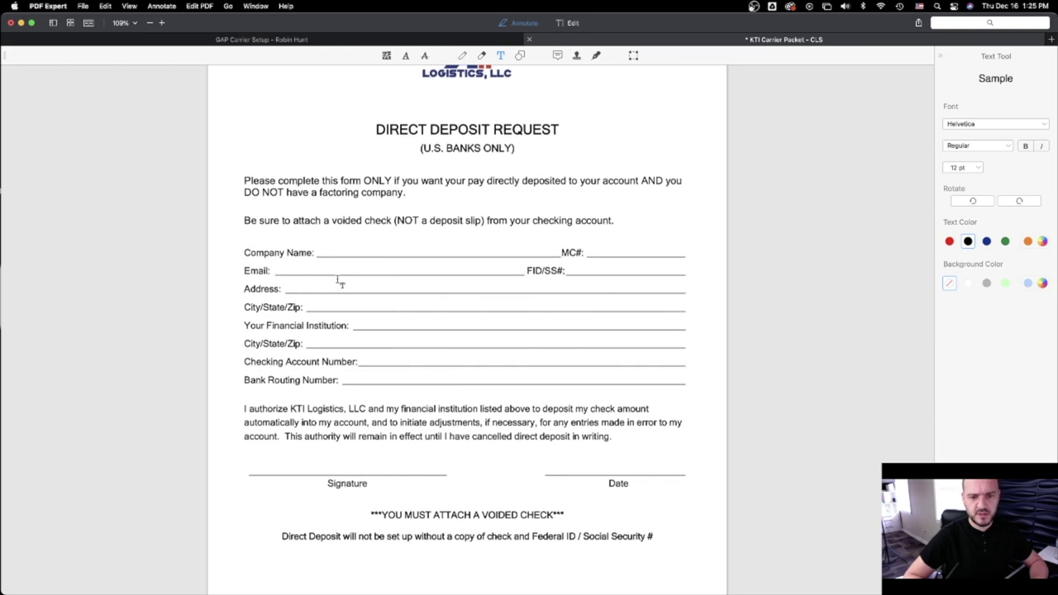
pyautogui.scroll(-1, 338, 281)
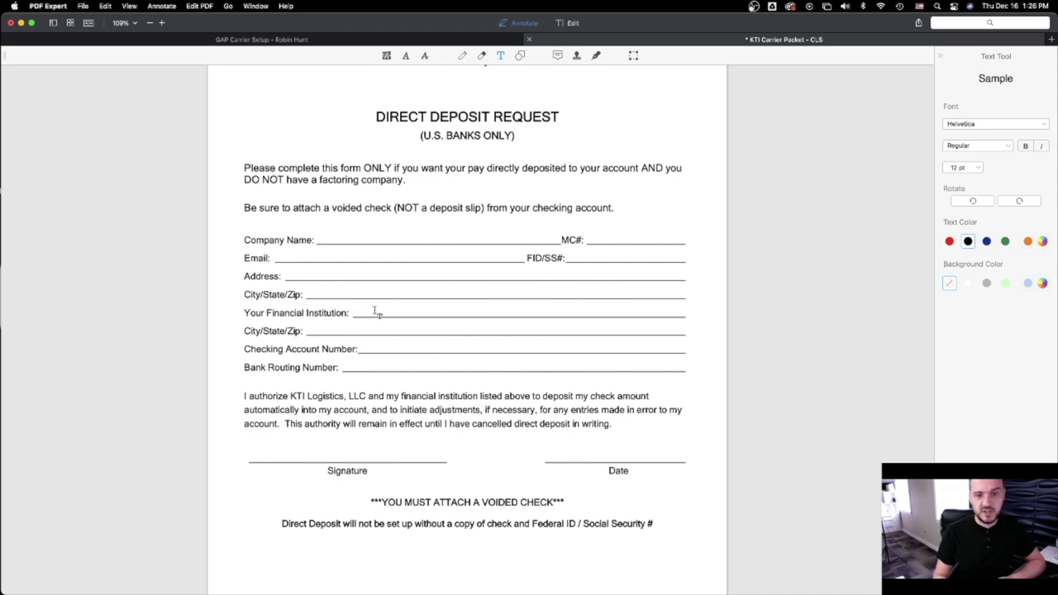
pyautogui.click(313, 329)
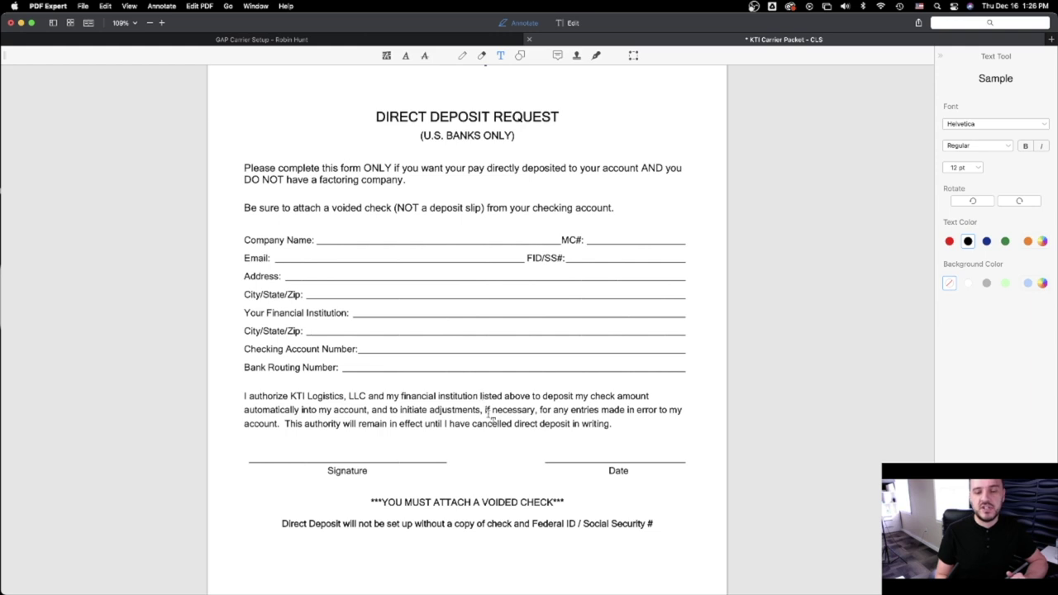
pyautogui.scroll(-1, 427, 468)
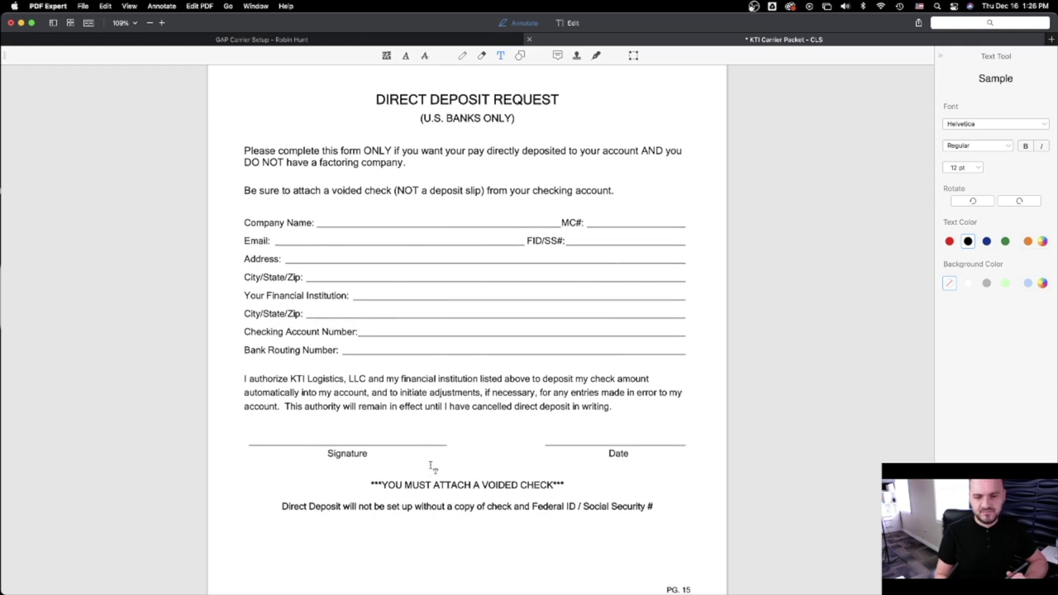
pyautogui.scroll(-3, 428, 469)
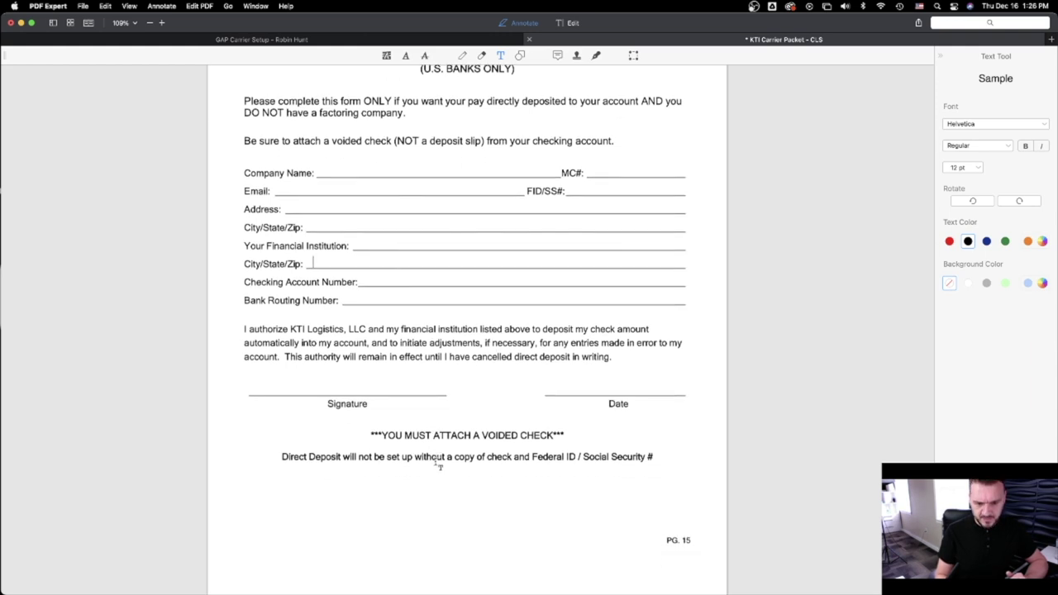
pyautogui.scroll(-1, 439, 463)
pyautogui.scroll(1, 448, 454)
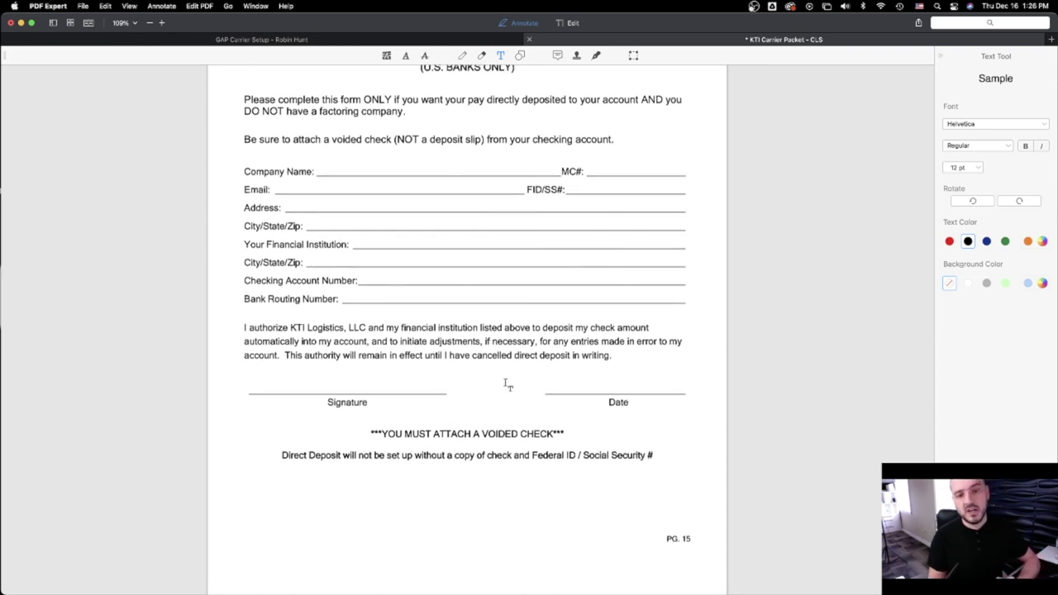
pyautogui.press('Tab')
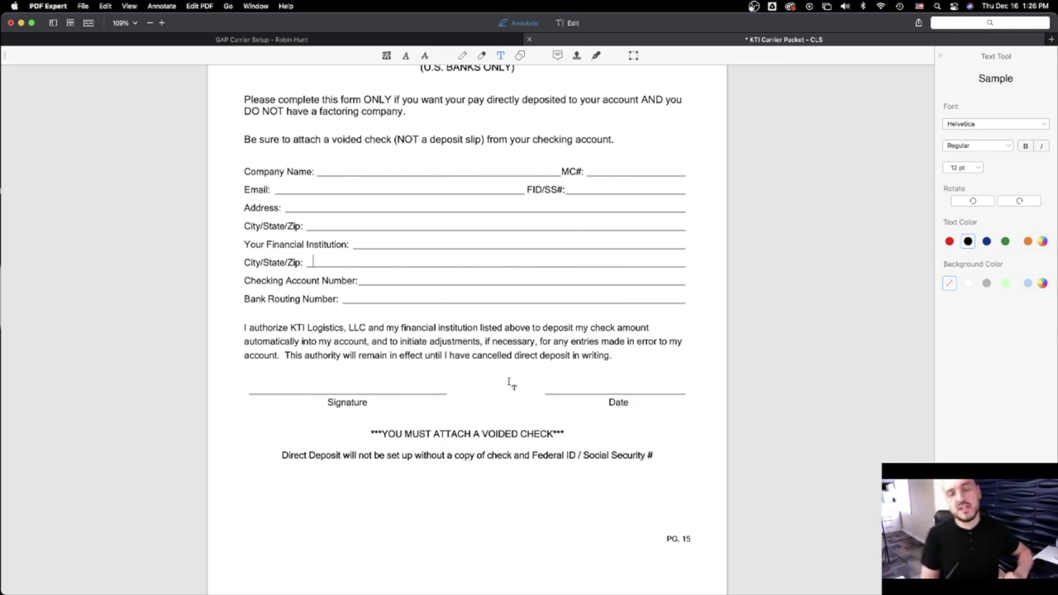
pyautogui.scroll(5, 513, 370)
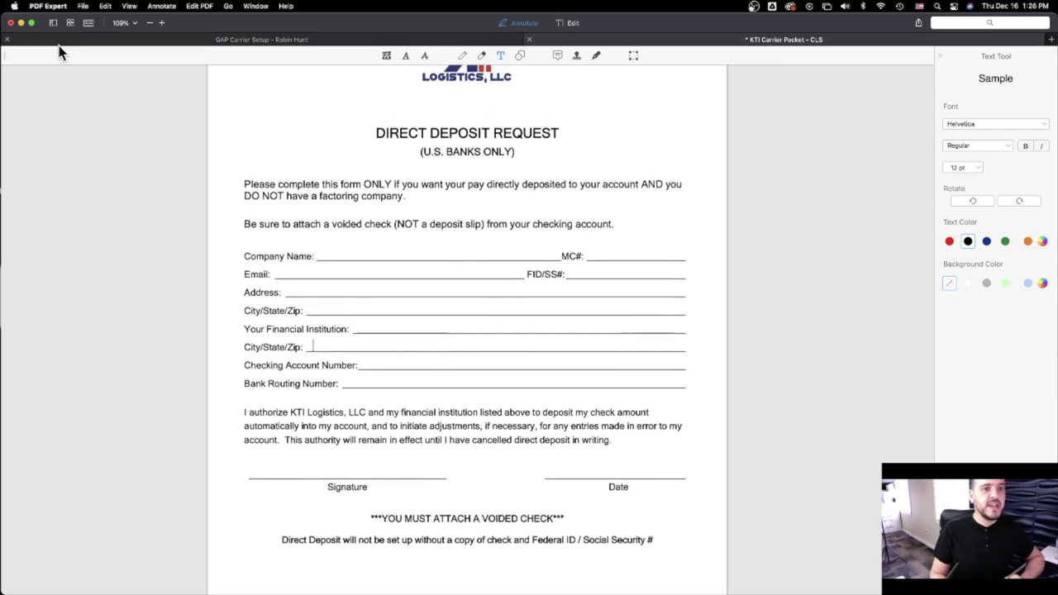
# Step: Leave the PDF and close the attachment preview to return to the Gmail PACKET search results
pyautogui.click(21, 24)
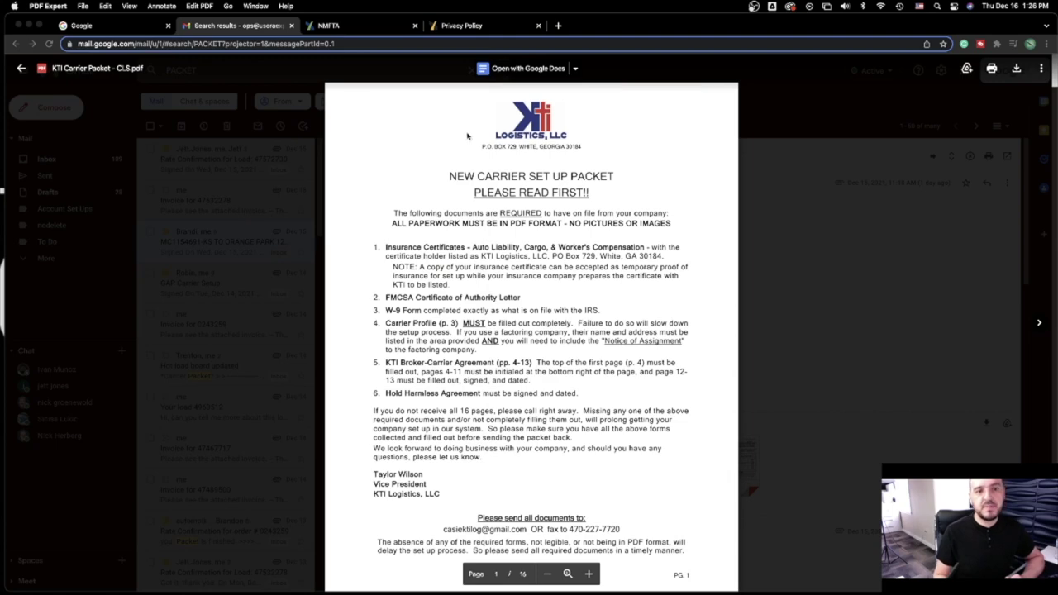
pyautogui.click(780, 226)
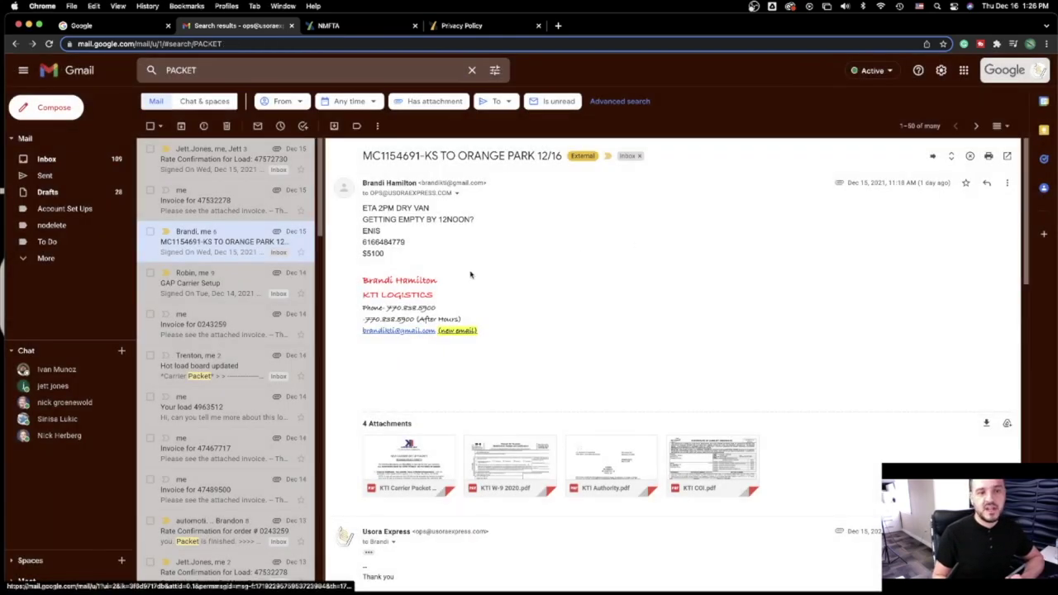
pyautogui.scroll(-3, 211, 372)
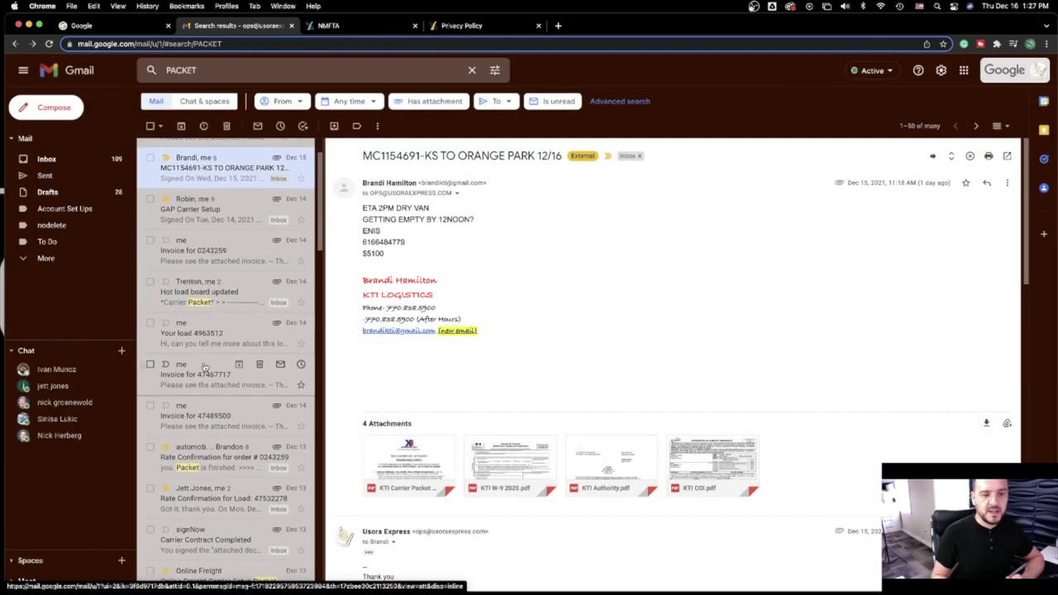
pyautogui.scroll(-3, 220, 382)
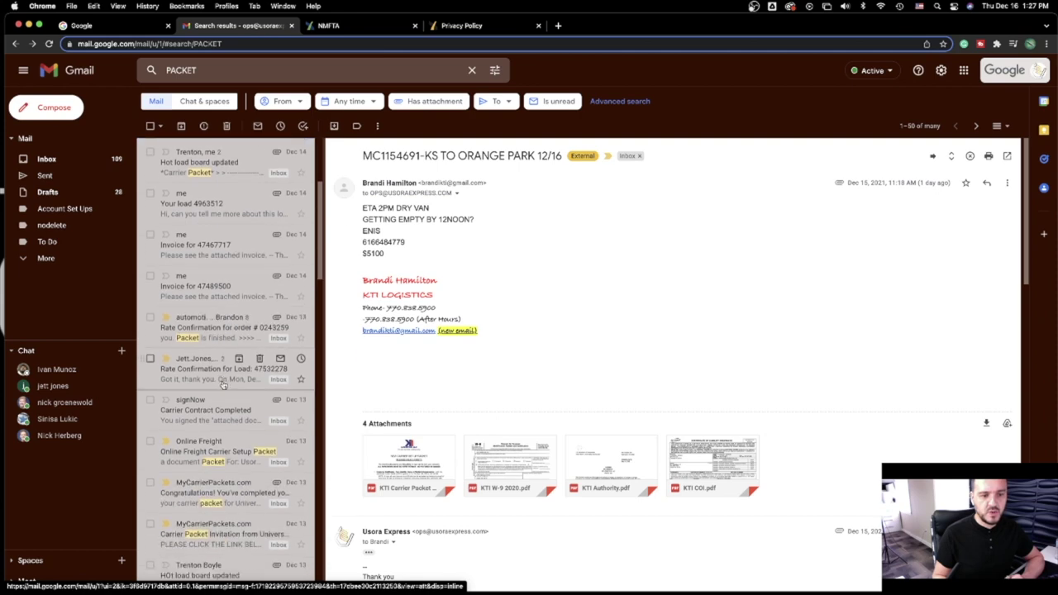
# Step: Open the MyCarrierPackets 'Congratulations' email and follow its carrier packet link
pyautogui.click(221, 384)
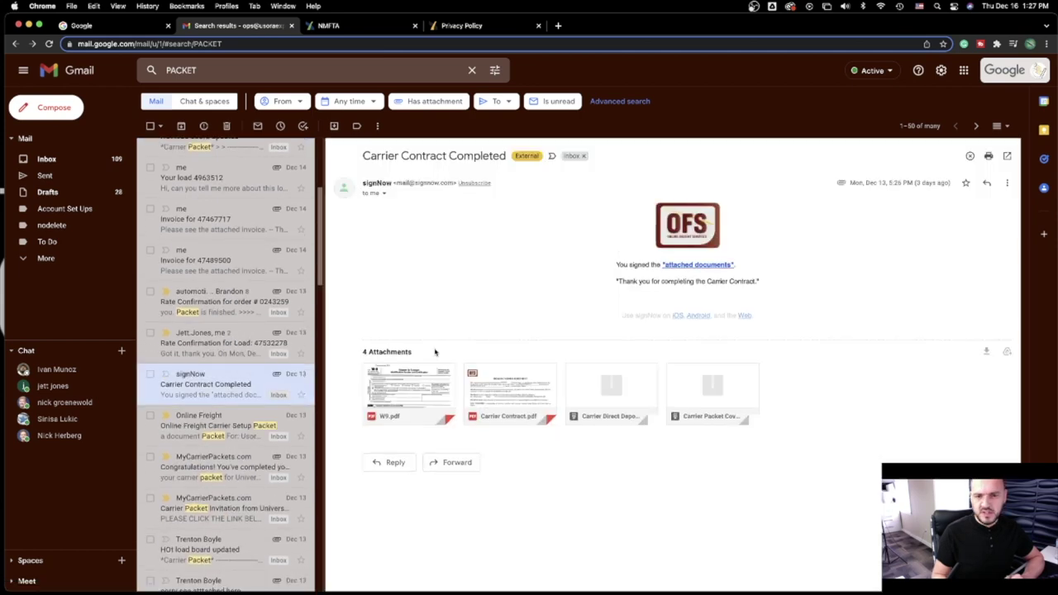
pyautogui.click(196, 468)
pyautogui.scroll(-1, 483, 361)
pyautogui.scroll(1, 485, 367)
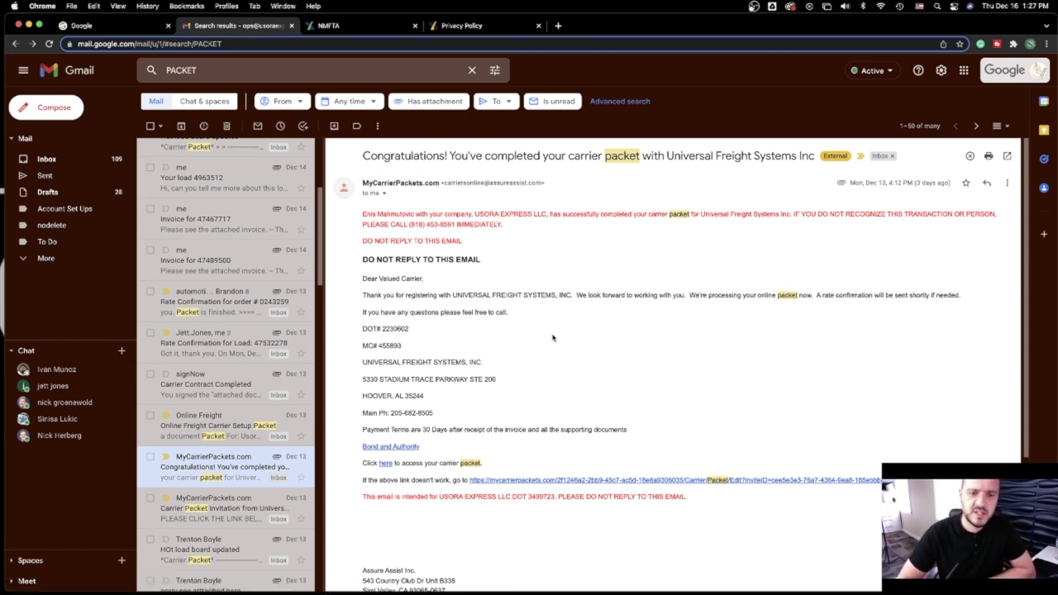
pyautogui.scroll(-5, 535, 401)
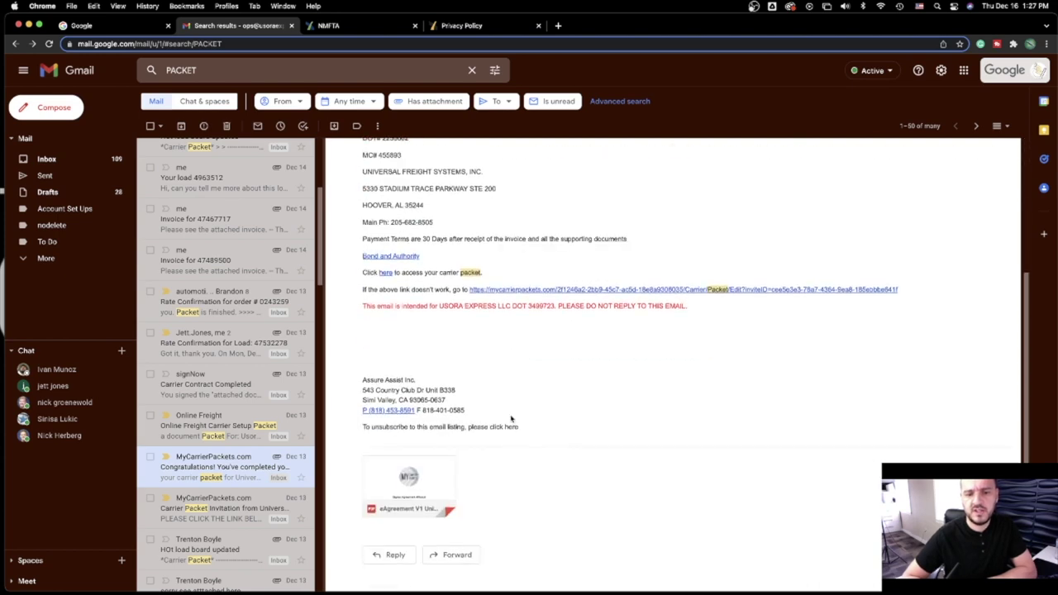
pyautogui.scroll(1, 587, 318)
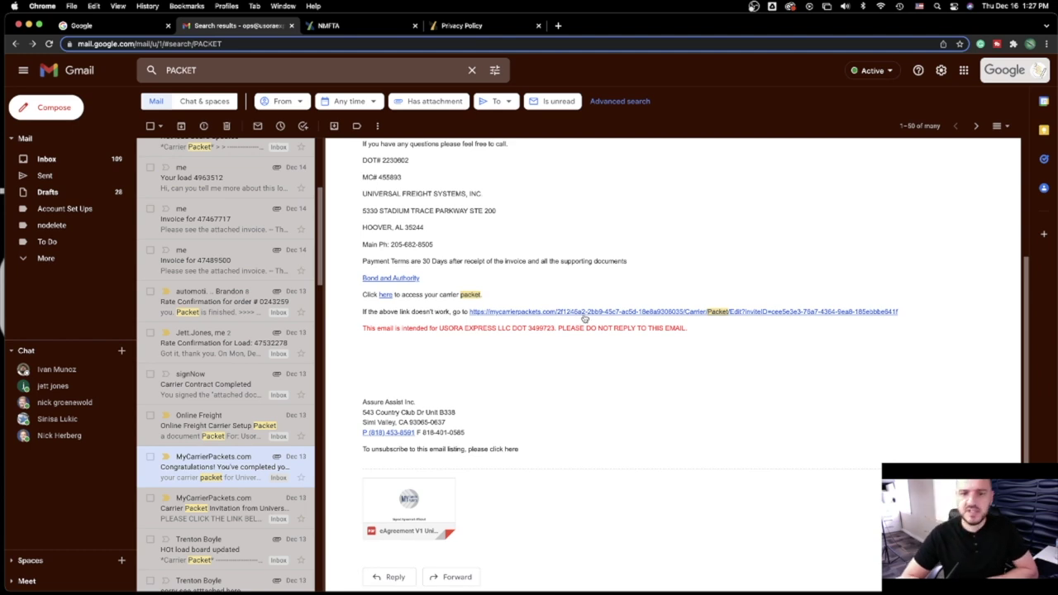
pyautogui.click(582, 314)
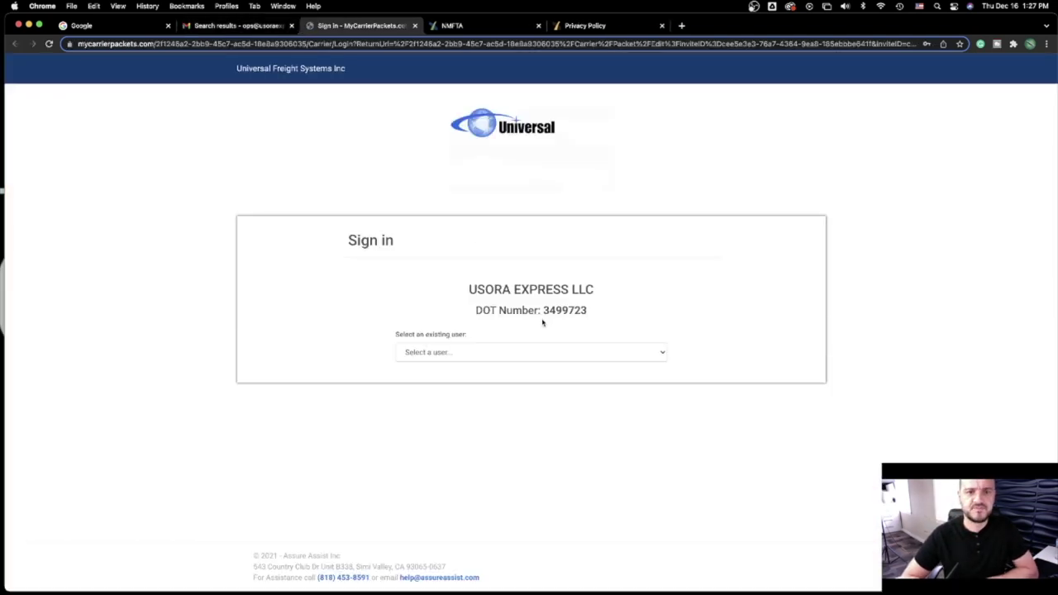
# Step: Sign in as an existing USORA EXPRESS LLC user and review the prefilled carrier packet form
pyautogui.click(656, 357)
pyautogui.click(529, 363)
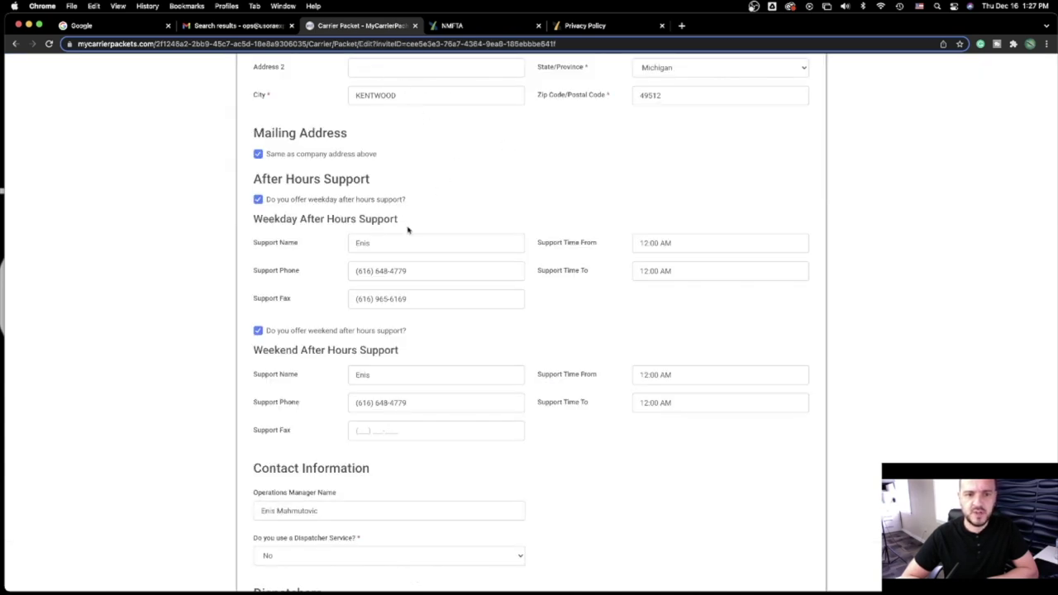
pyautogui.scroll(-3, 443, 245)
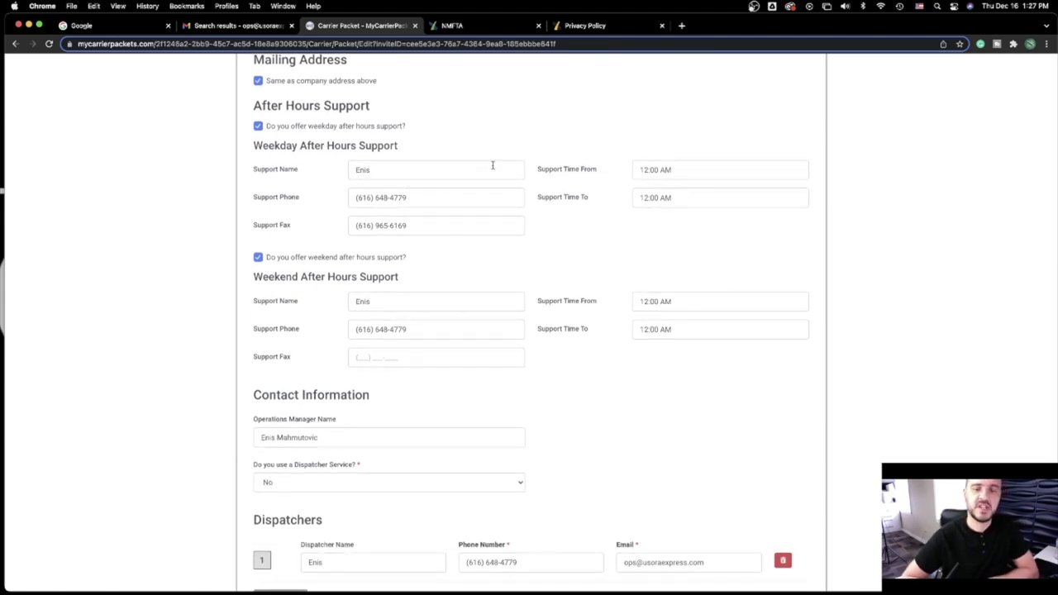
pyautogui.scroll(-2, 368, 318)
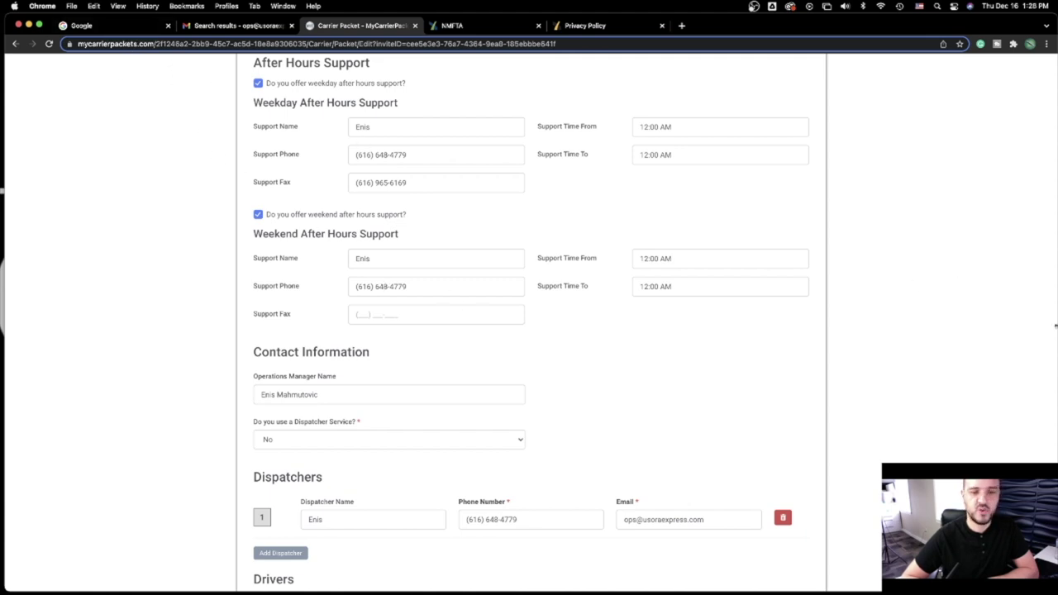
pyautogui.scroll(-10, 603, 397)
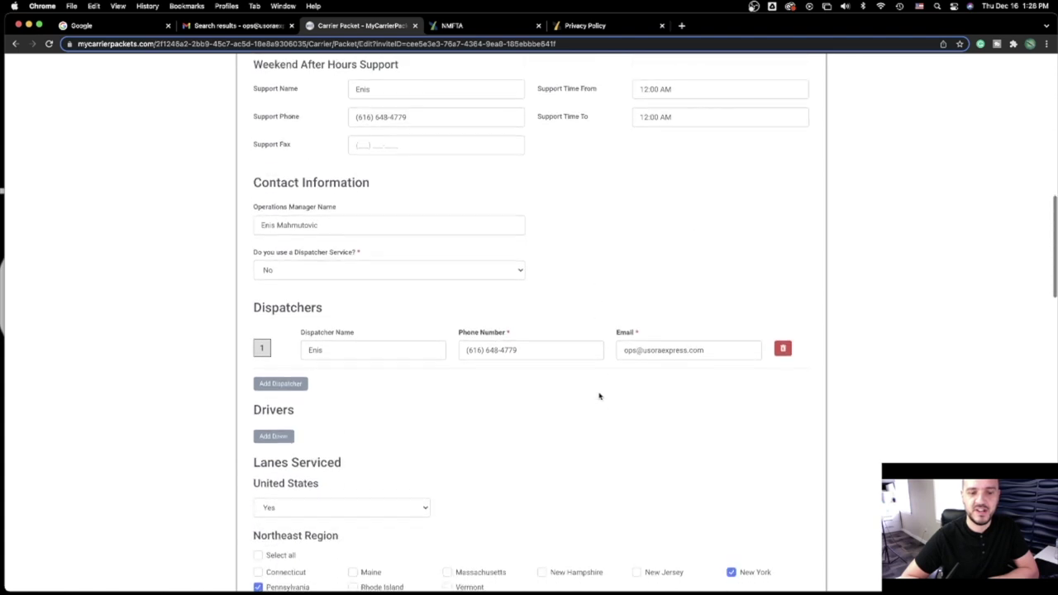
pyautogui.scroll(-20, 602, 393)
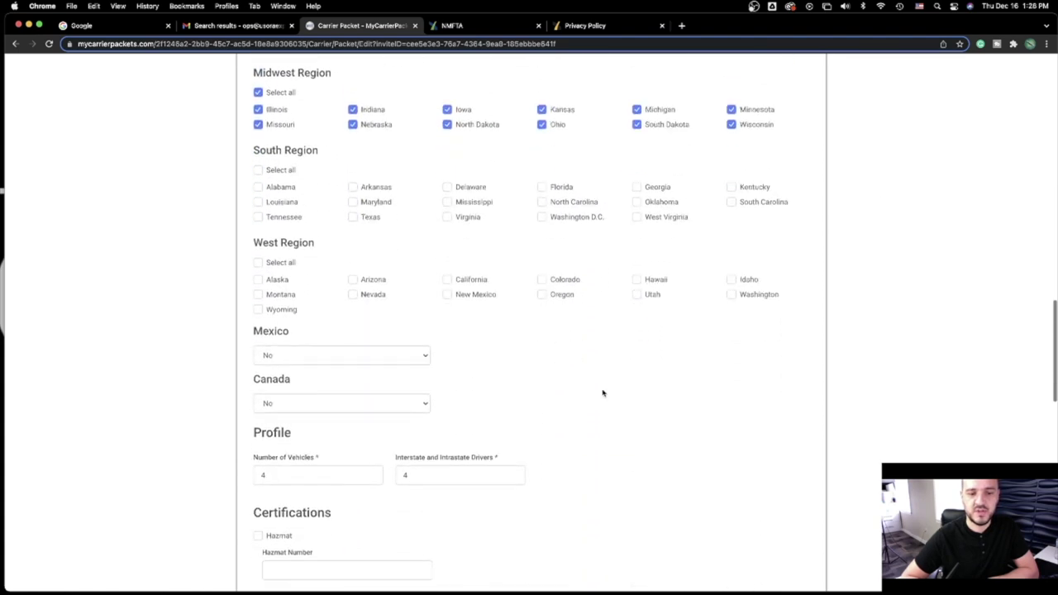
pyautogui.scroll(-19, 602, 393)
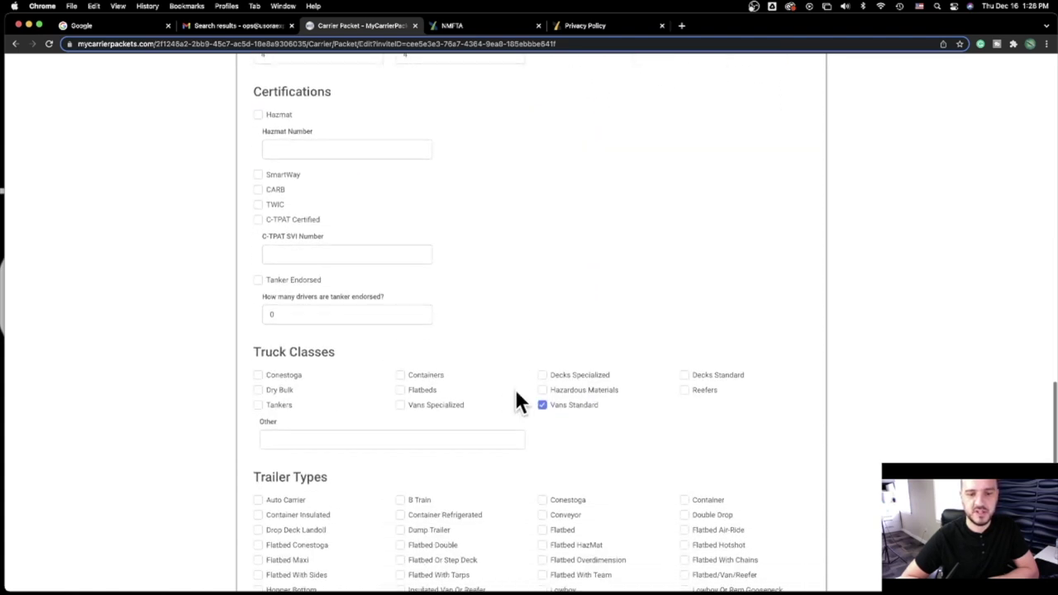
pyautogui.scroll(-17, 522, 307)
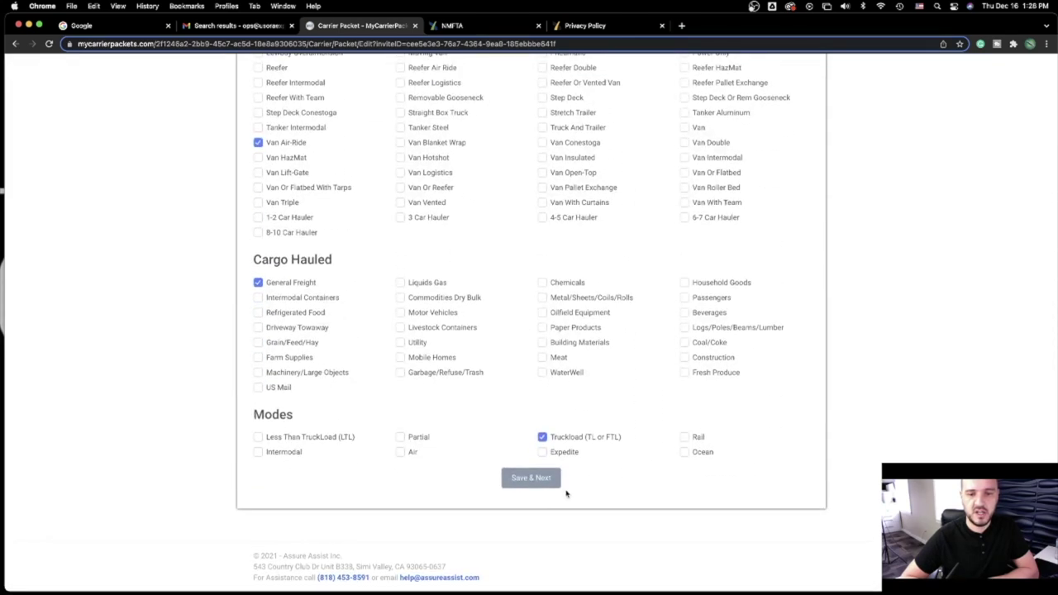
# Step: Save the packet details, confirm the insurance coverage, and save the W9 form
pyautogui.click(531, 477)
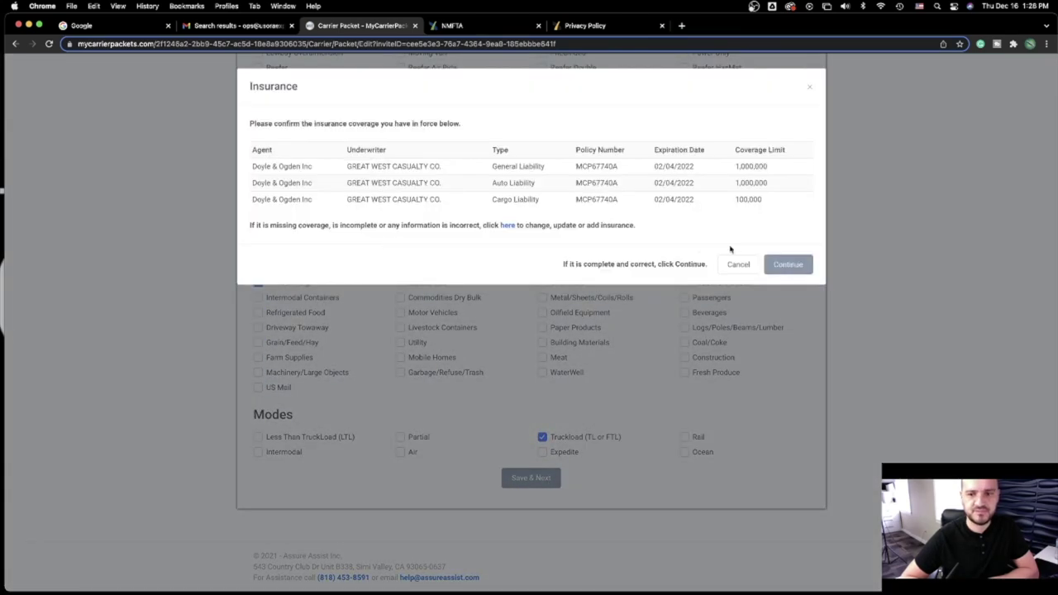
pyautogui.click(781, 264)
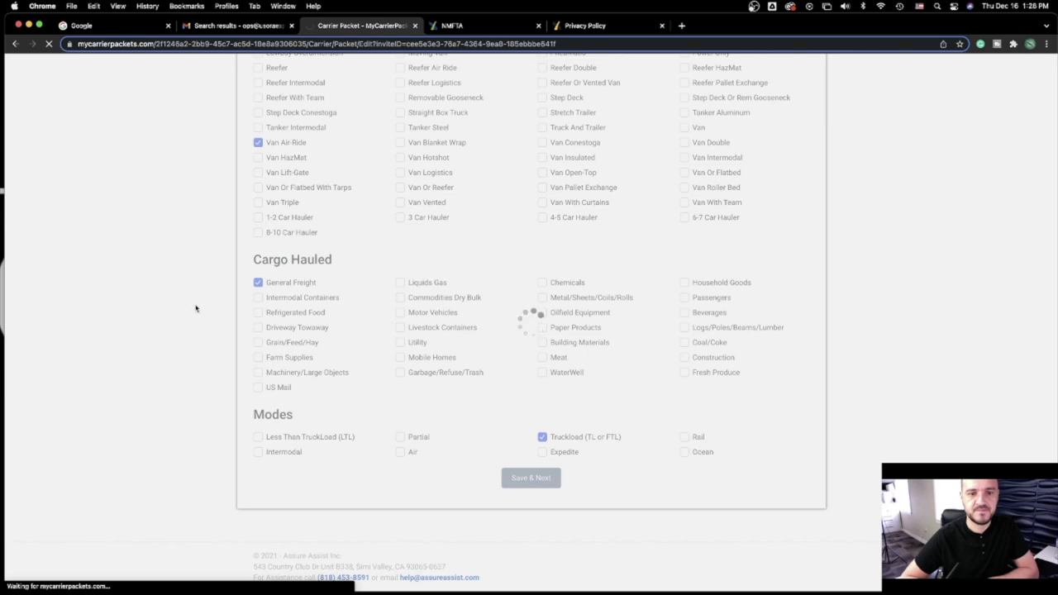
pyautogui.scroll(-2, 195, 307)
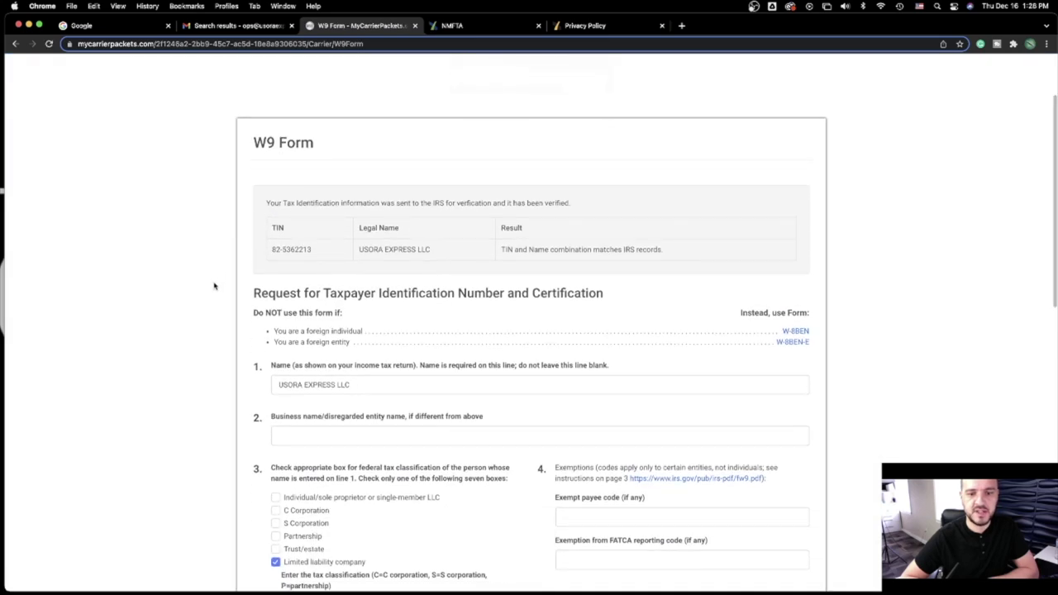
pyautogui.scroll(-10, 215, 286)
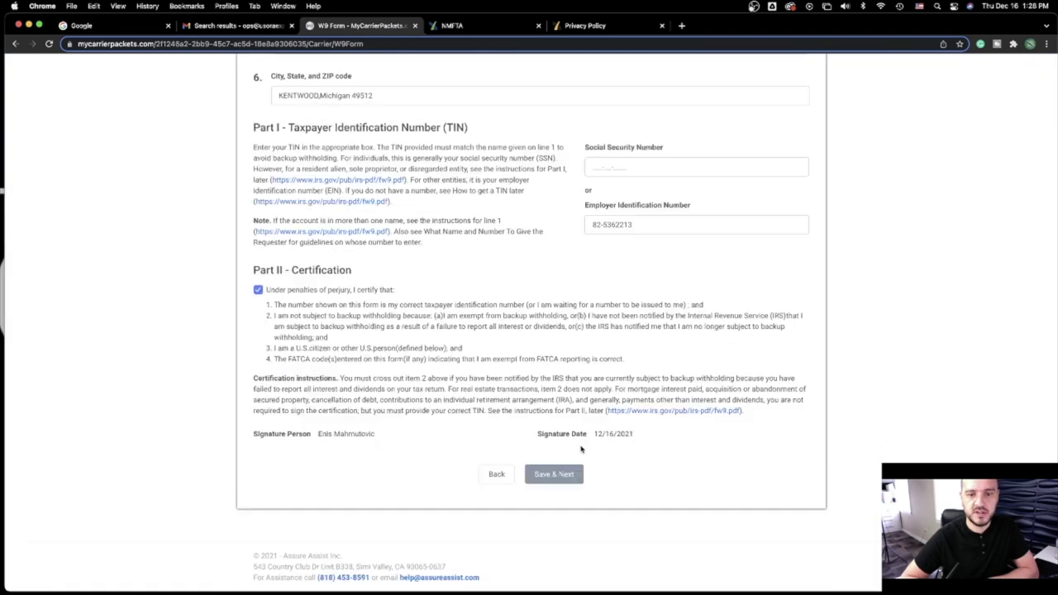
pyautogui.click(552, 476)
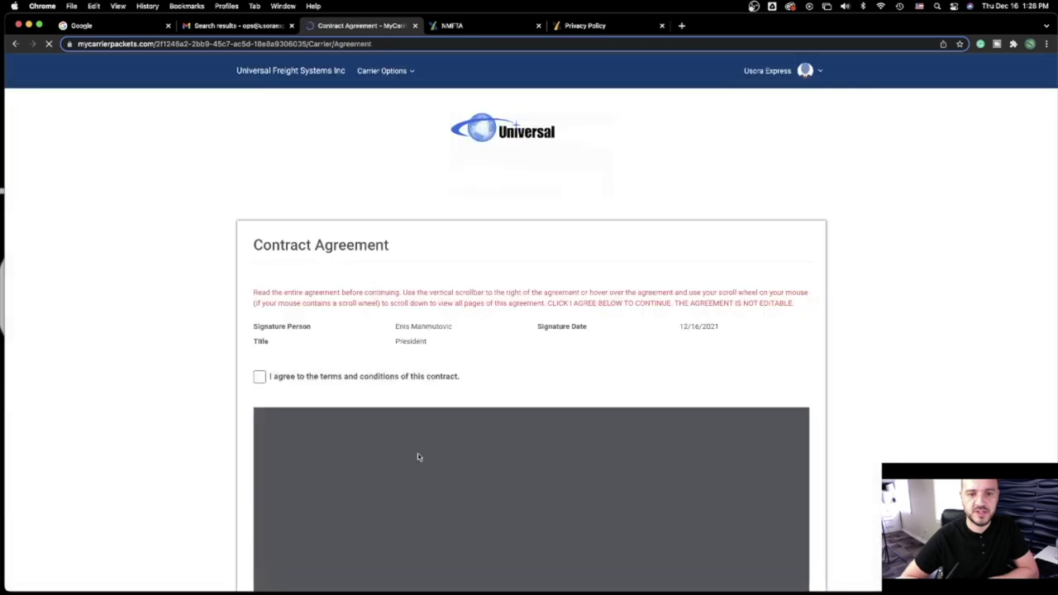
# Step: Agree to the broker carrier agreement's terms and conditions and save the packet
pyautogui.scroll(-2, 261, 380)
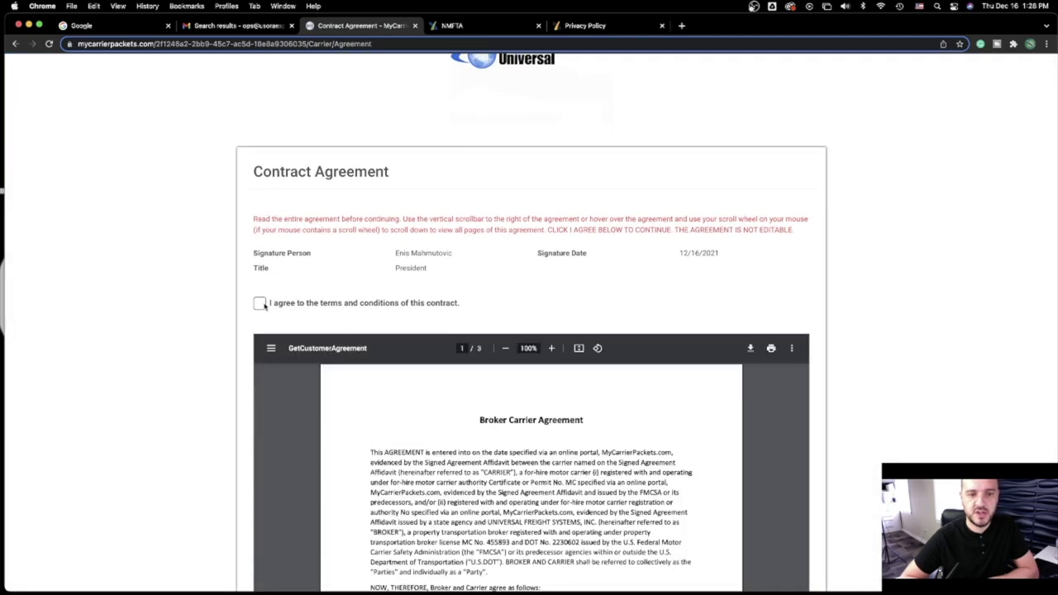
pyautogui.click(260, 303)
pyautogui.scroll(-5, 263, 306)
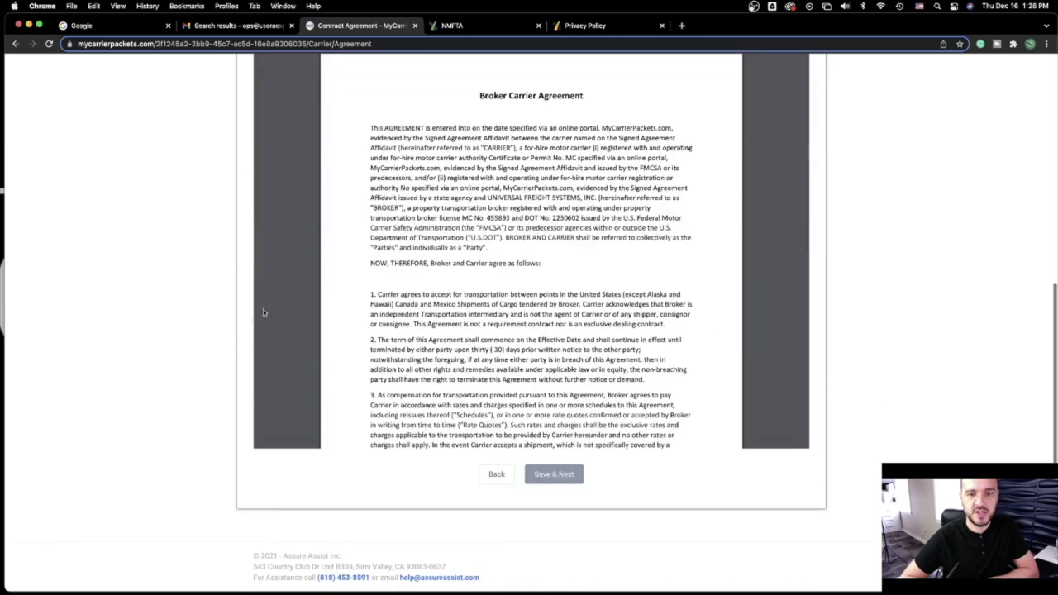
pyautogui.scroll(2, 174, 323)
pyautogui.scroll(-10, 397, 349)
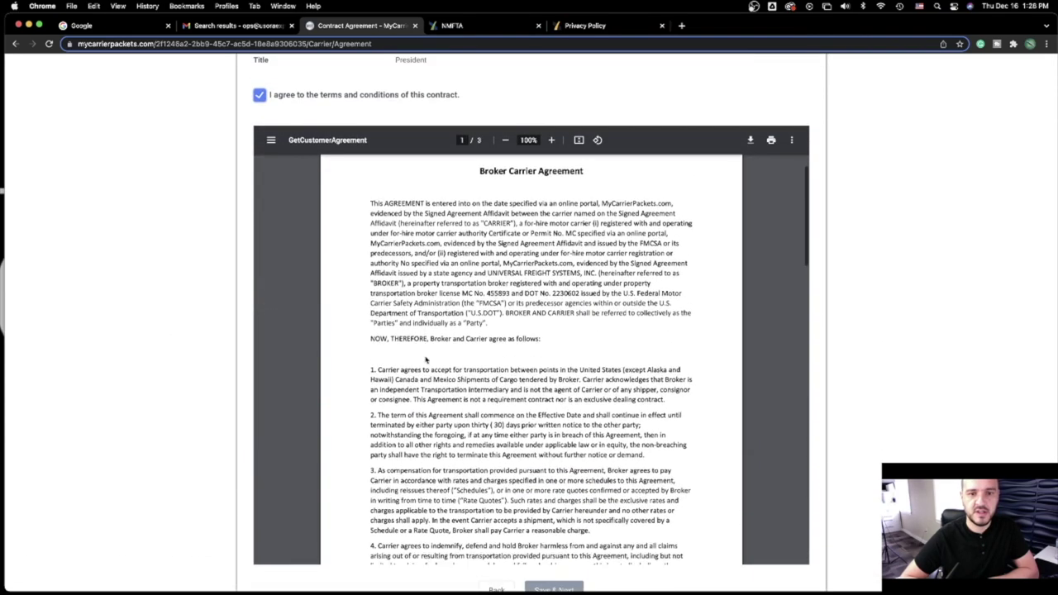
pyautogui.scroll(-12, 426, 355)
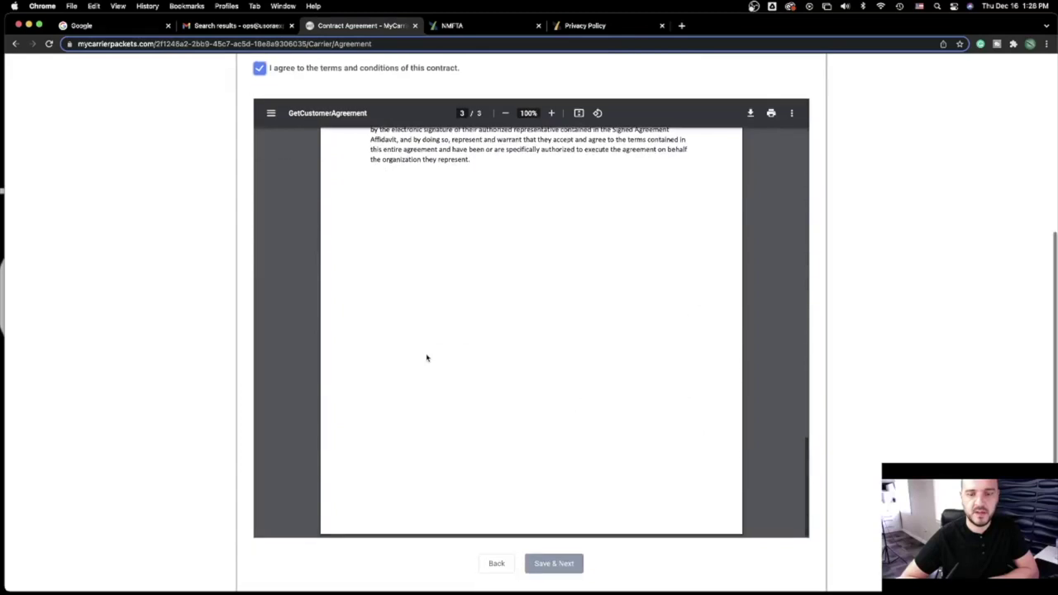
pyautogui.click(552, 483)
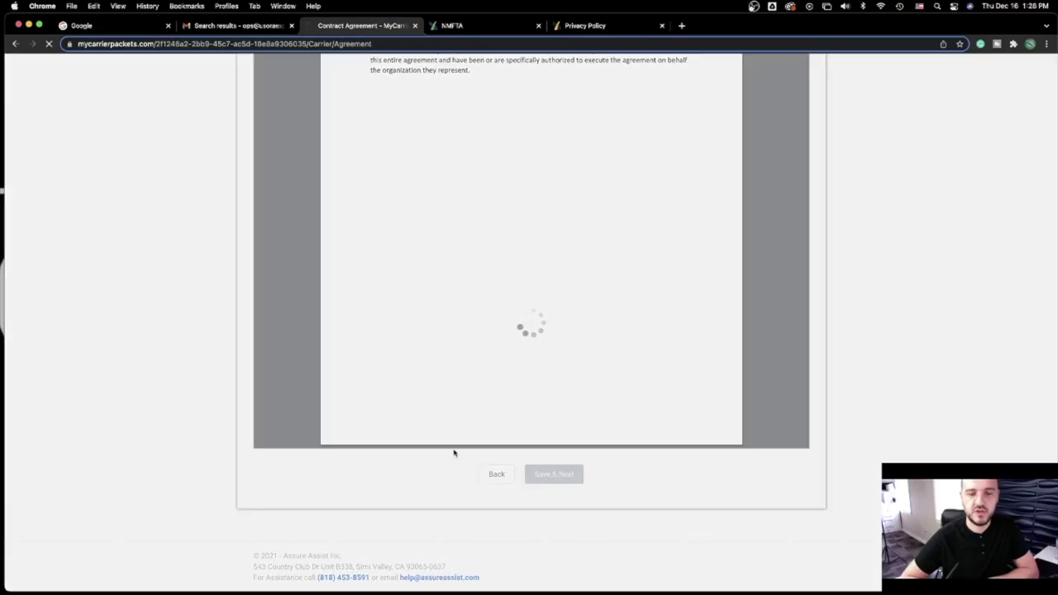